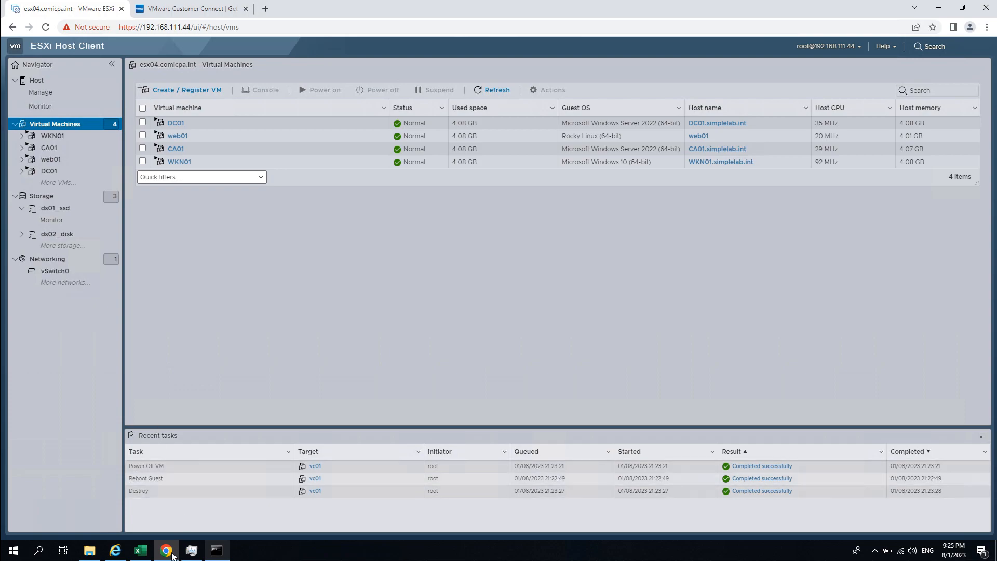
# - Open the Downloads\source folder showing the VMware-VCSA-all-8.0.0-20519528 disc image in File Explorer
pyautogui.click(89, 550)
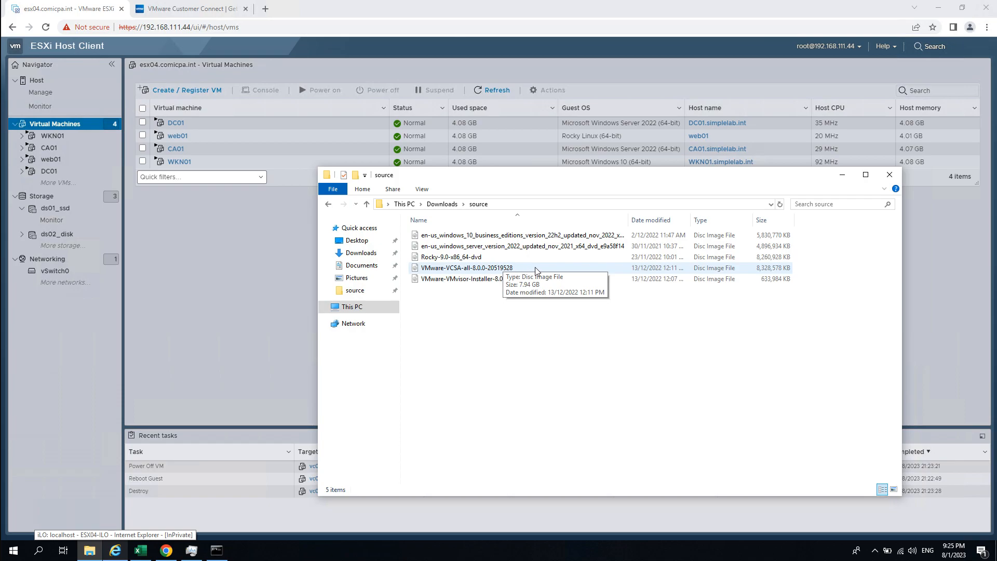
# - Mount the VCSA ISO and run the installer from vcsa-ui-installer\win32, minimizing Explorer
pyautogui.doubleClick(471, 269)
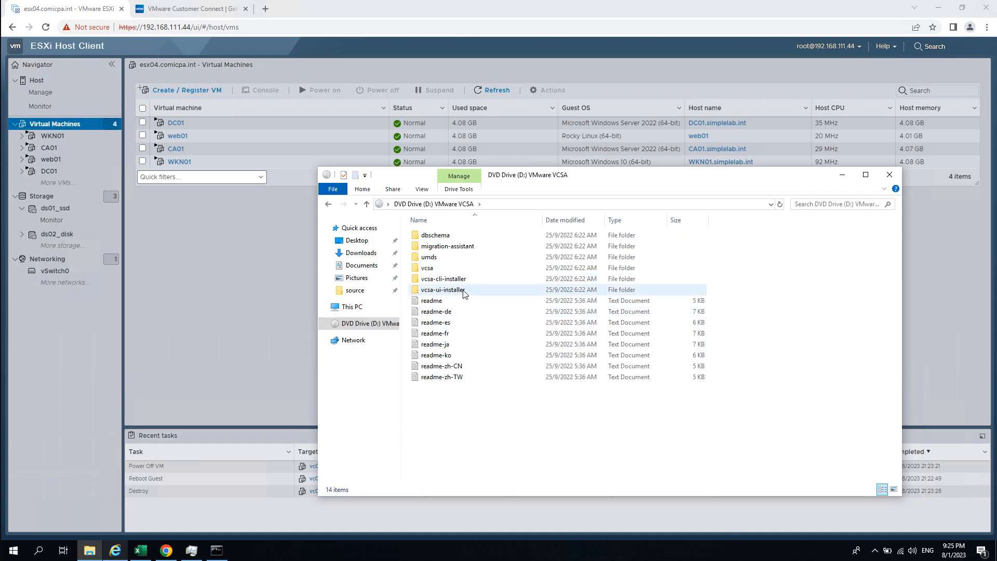
pyautogui.doubleClick(434, 290)
pyautogui.doubleClick(439, 257)
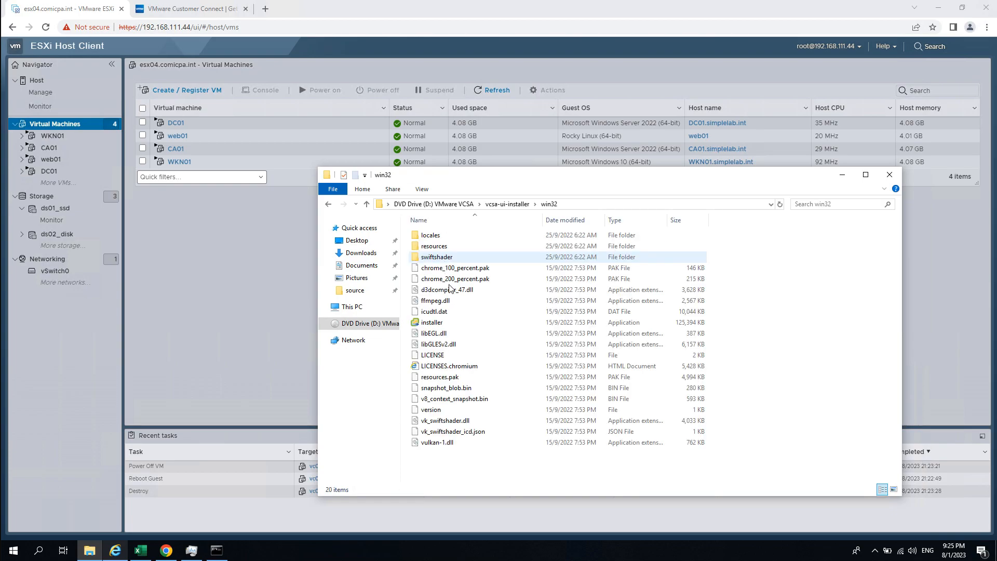
pyautogui.doubleClick(434, 322)
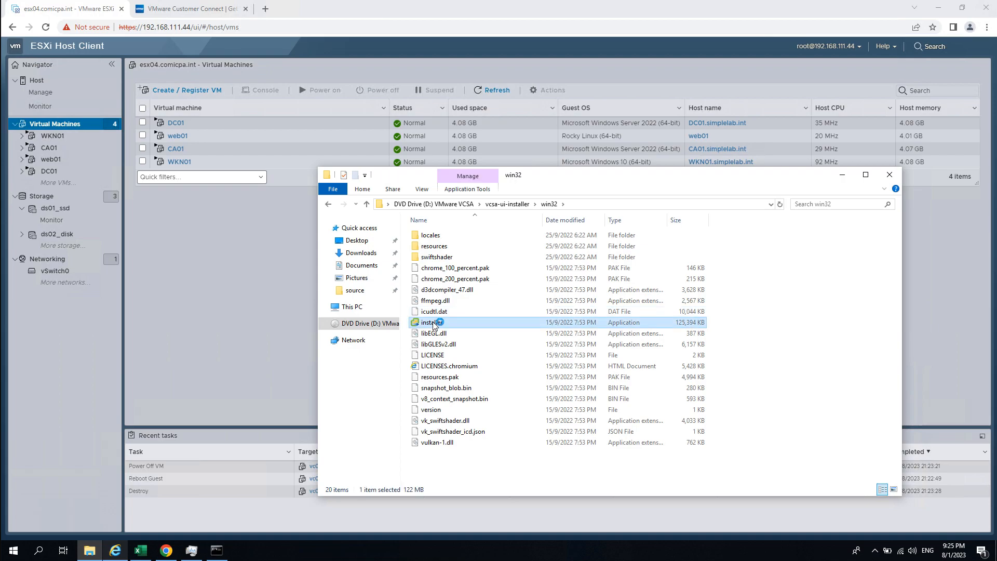
pyautogui.click(842, 175)
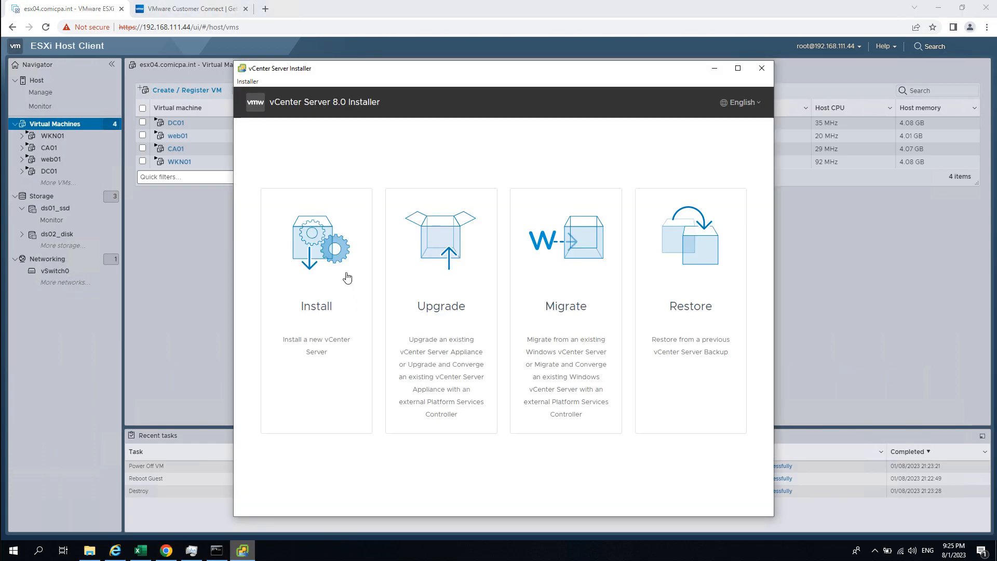
# - Start a new vCenter Server install and accept the license agreement terms
pyautogui.click(313, 316)
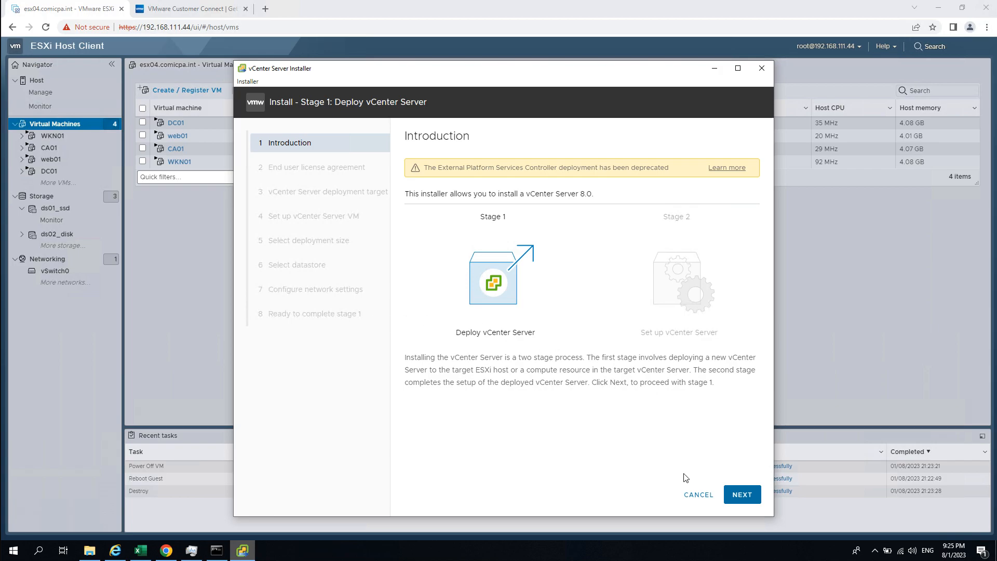
pyautogui.click(742, 494)
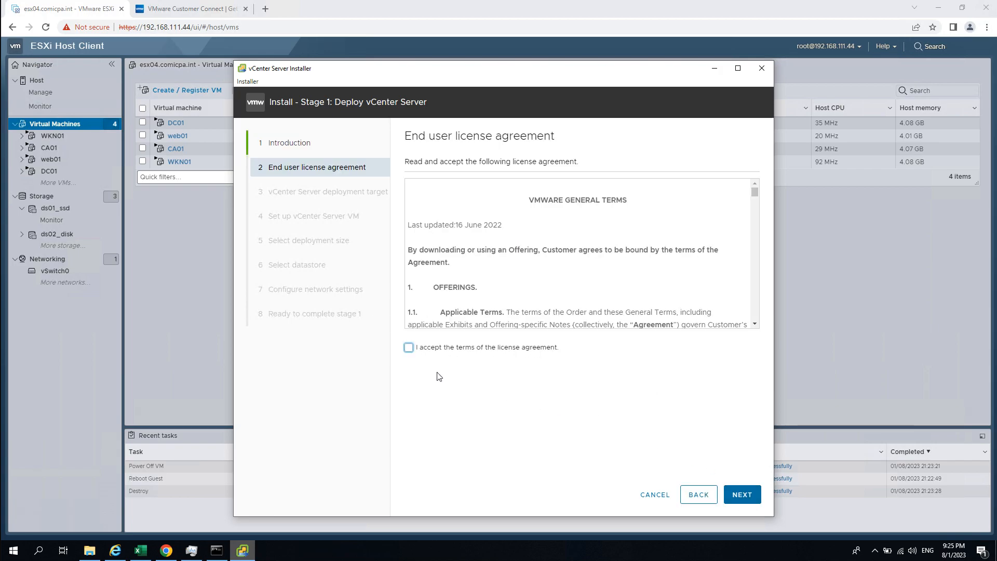
pyautogui.click(408, 347)
pyautogui.click(742, 495)
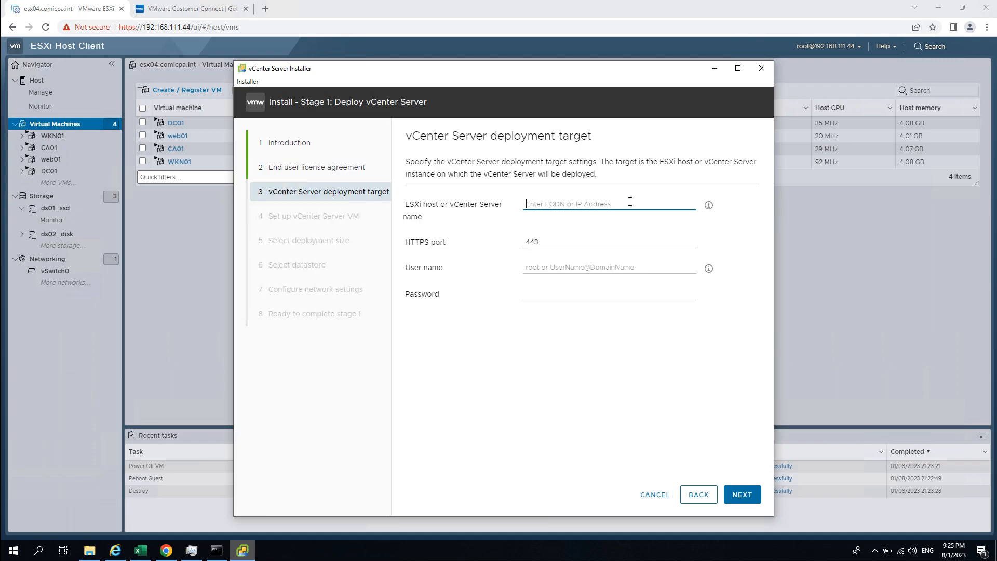
# - Target ESXi host 192.168.111.44 as root with its password, accepting the certificate warning
pyautogui.write('192.168')
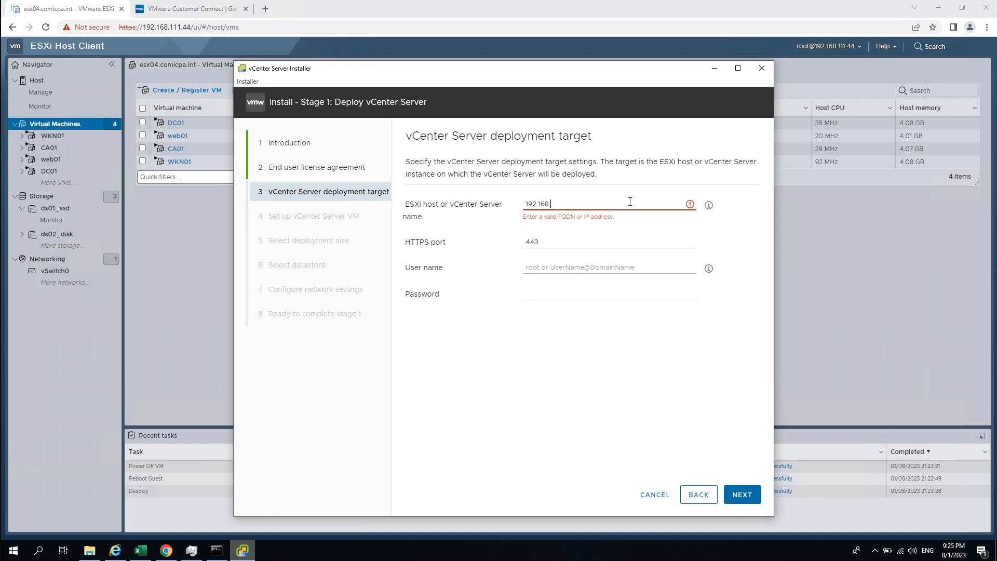
pyautogui.write('.111.44')
pyautogui.click(569, 267)
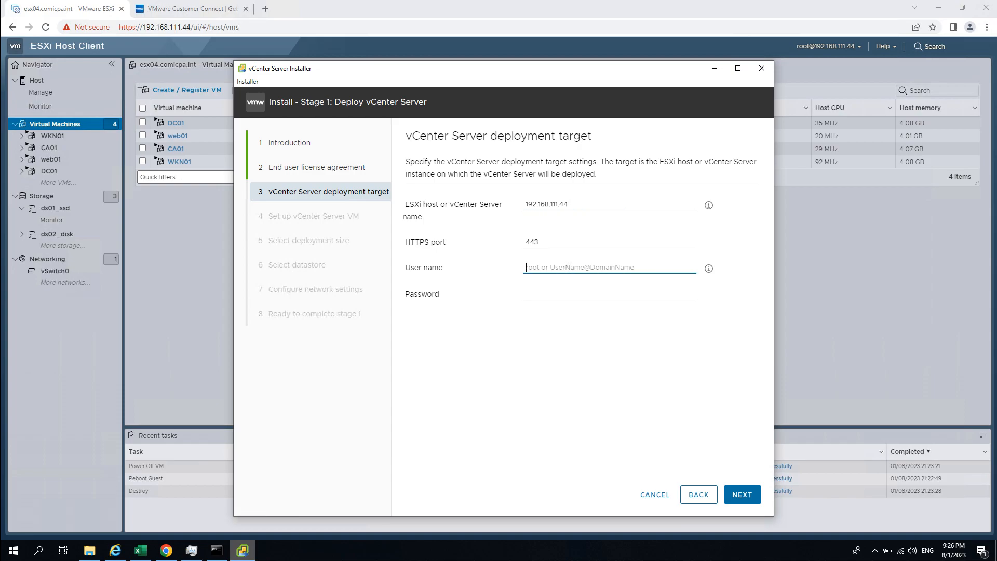
pyautogui.write('root')
pyautogui.press('Tab')
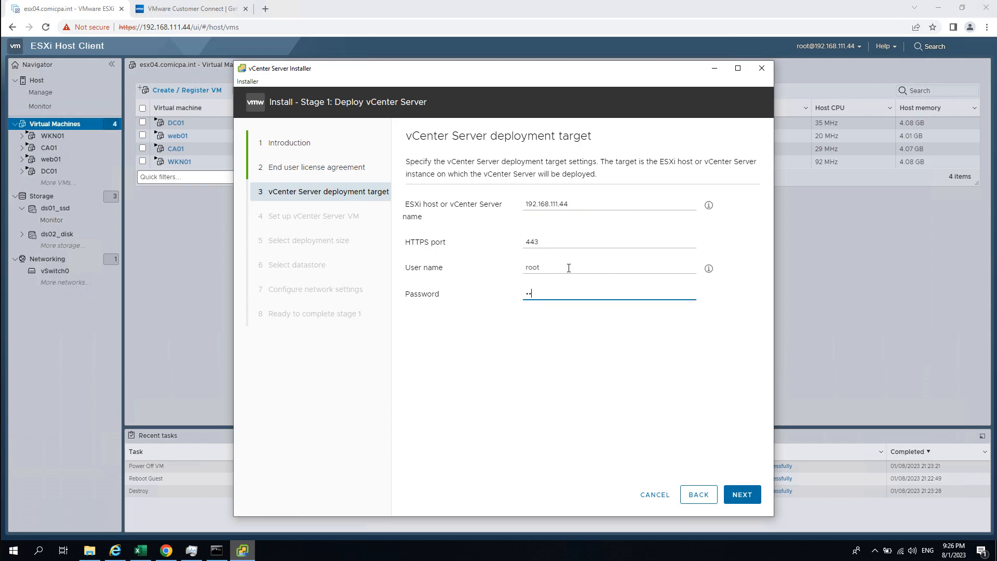
pyautogui.press('Return')
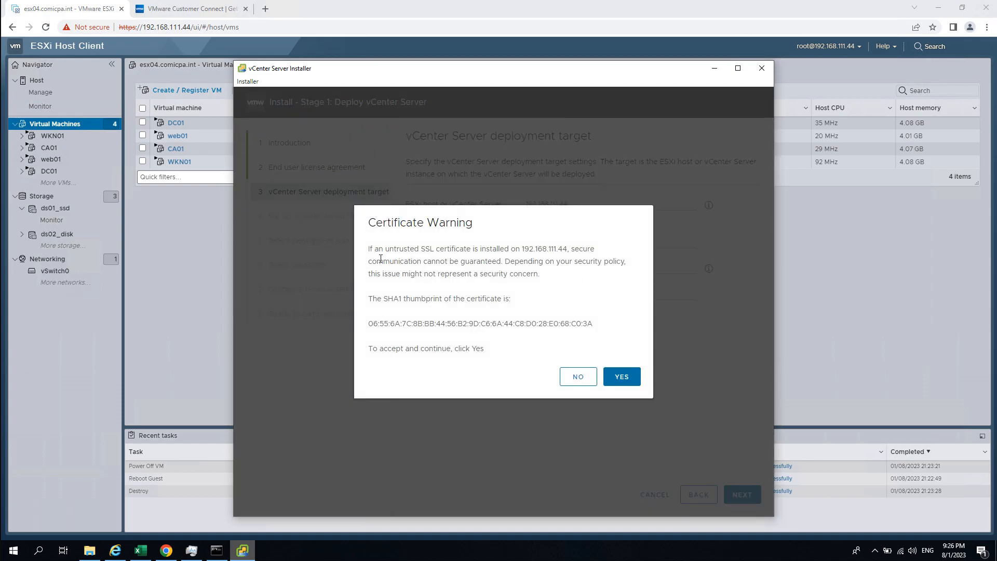
pyautogui.moveTo(383, 248); pyautogui.dragTo(456, 248)
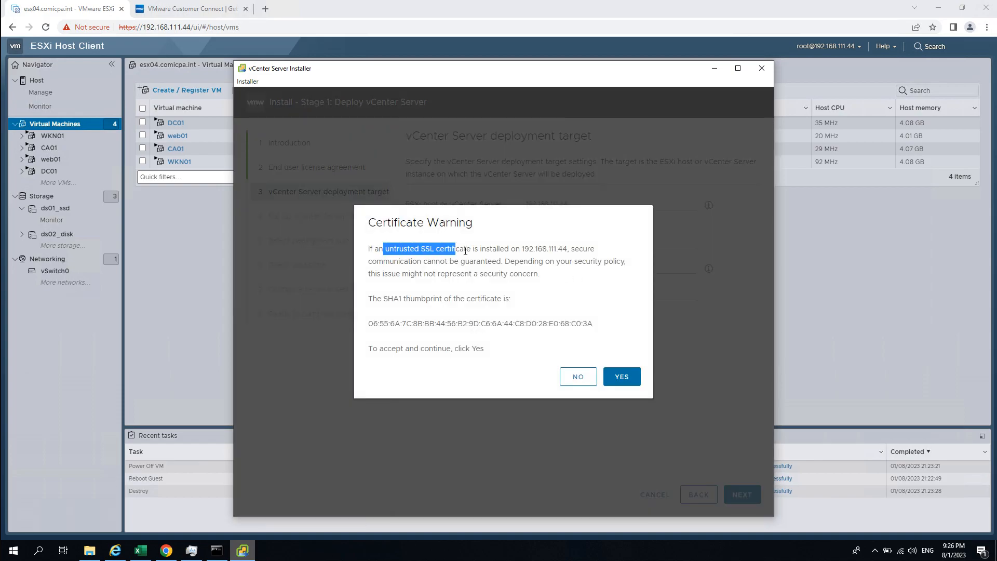
pyautogui.click(546, 296)
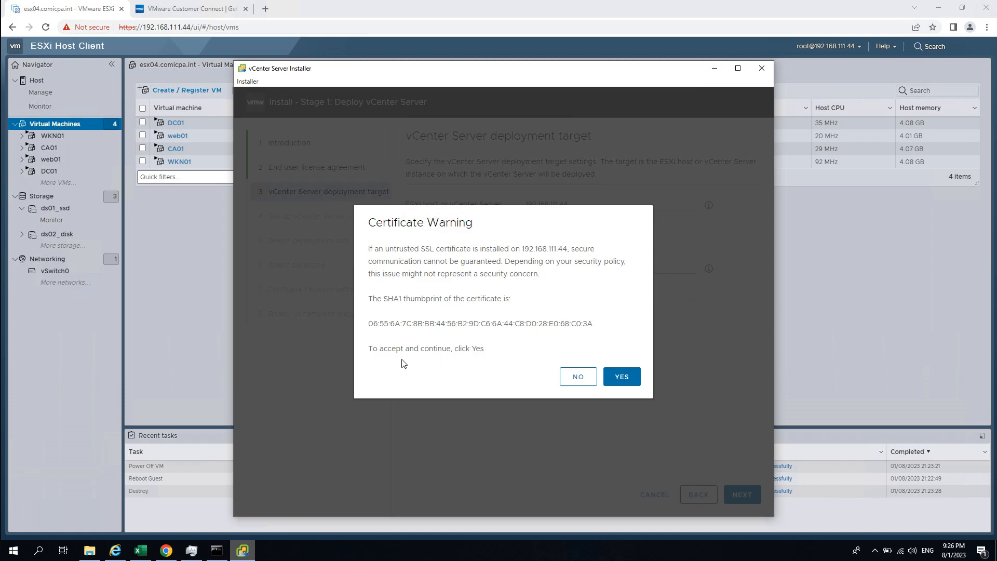
pyautogui.click(621, 376)
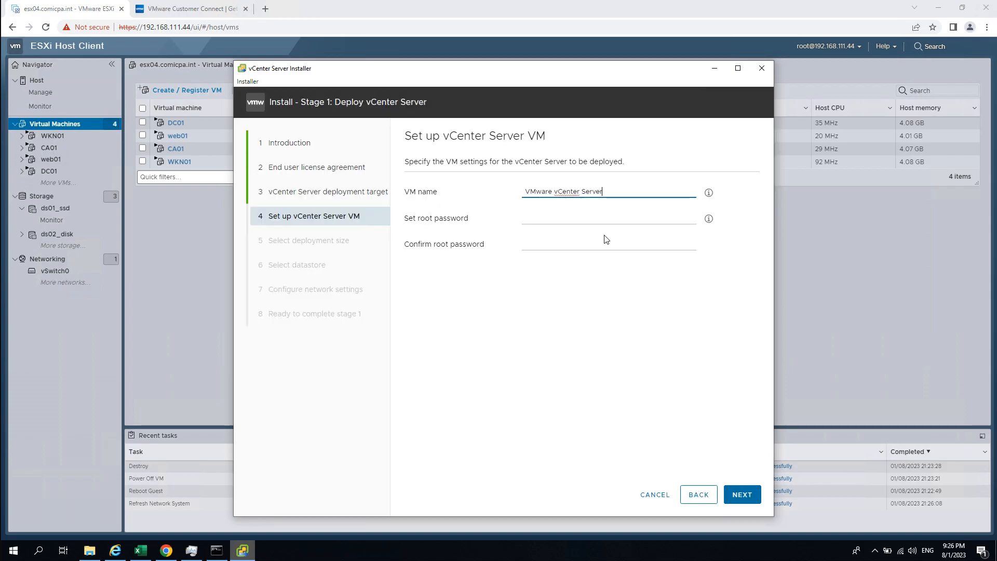
# - Name the appliance VM vc01 and set and confirm its root password
pyautogui.moveTo(608, 192); pyautogui.dragTo(393, 192)
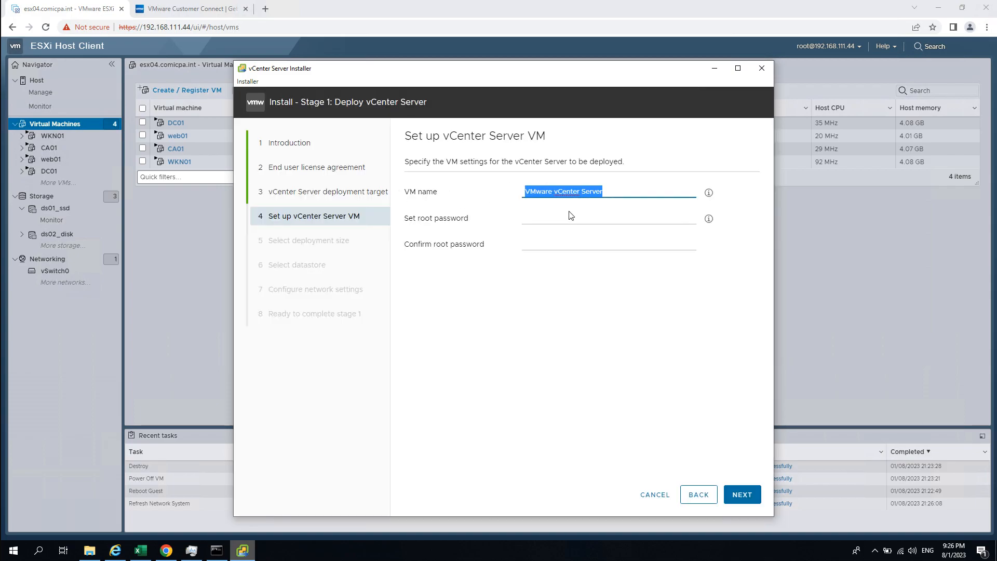
pyautogui.write('vc01')
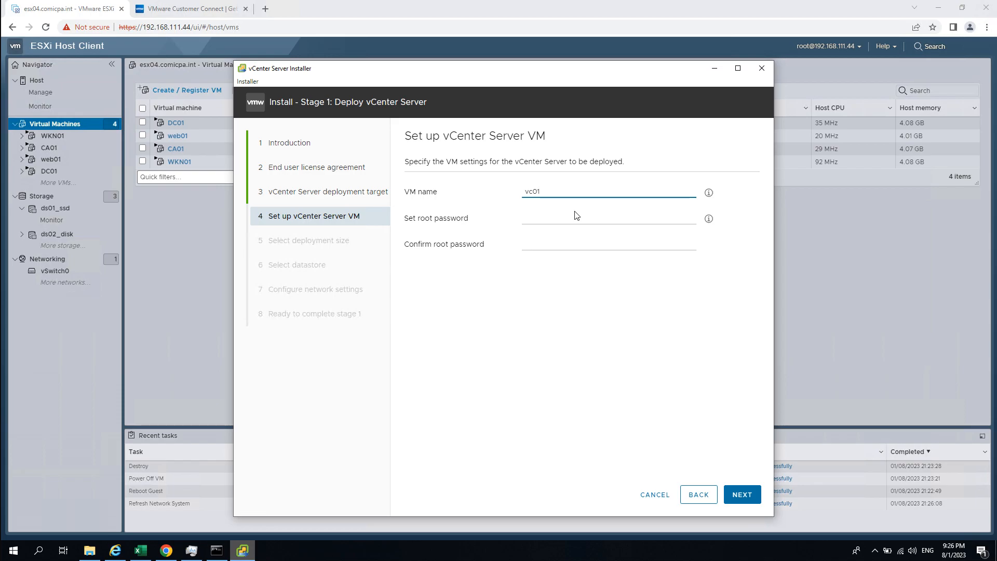
pyautogui.click(576, 215)
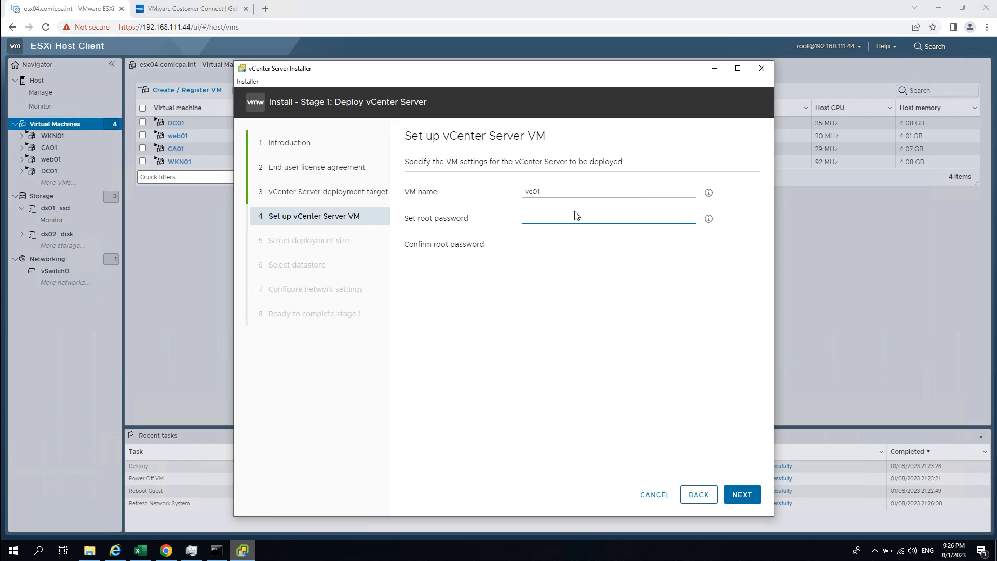
pyautogui.write('••••••••')
pyautogui.press('Tab')
pyautogui.write('••••••••')
pyautogui.click(584, 315)
pyautogui.moveTo(363, 72); pyautogui.dragTo(355, 63)
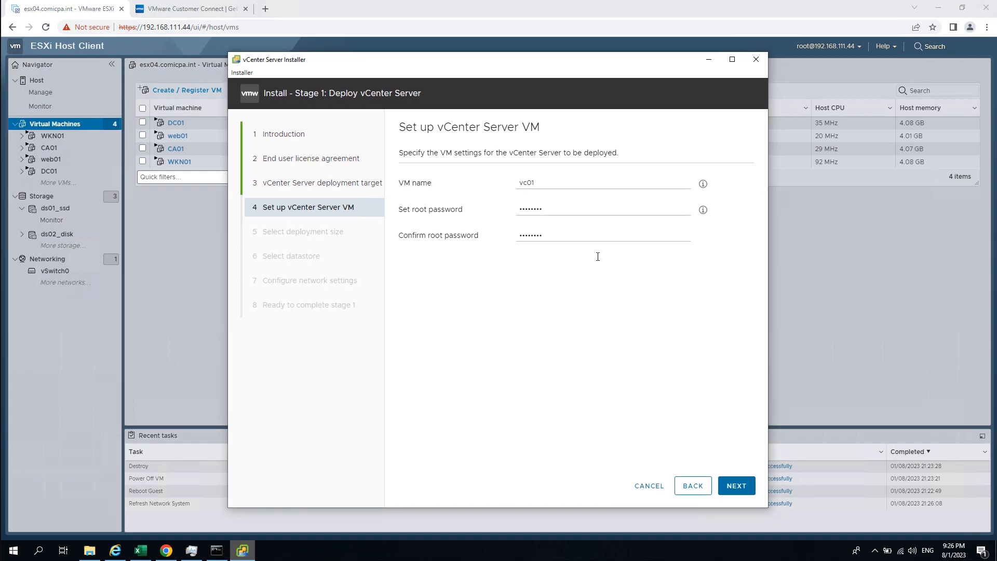
pyautogui.click(736, 486)
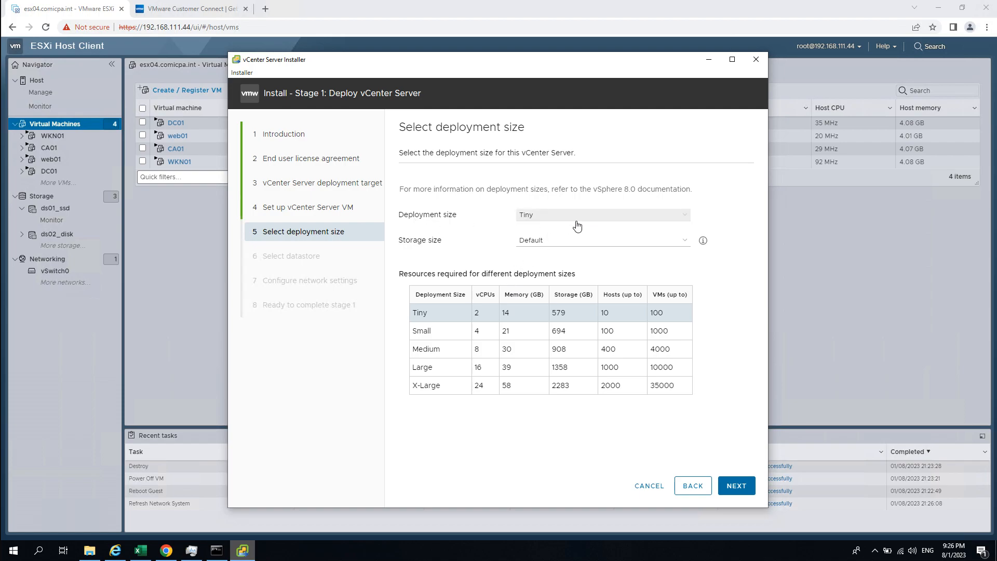
# - Choose the Small deployment size with Default storage, reviewing the size table's resource figures
pyautogui.click(551, 217)
pyautogui.click(547, 237)
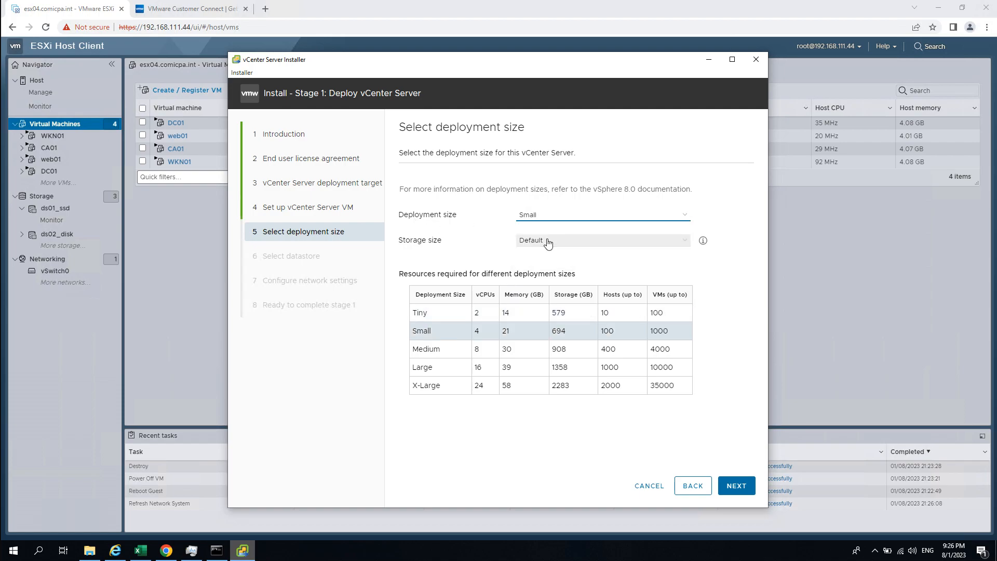
pyautogui.moveTo(413, 331); pyautogui.dragTo(697, 327)
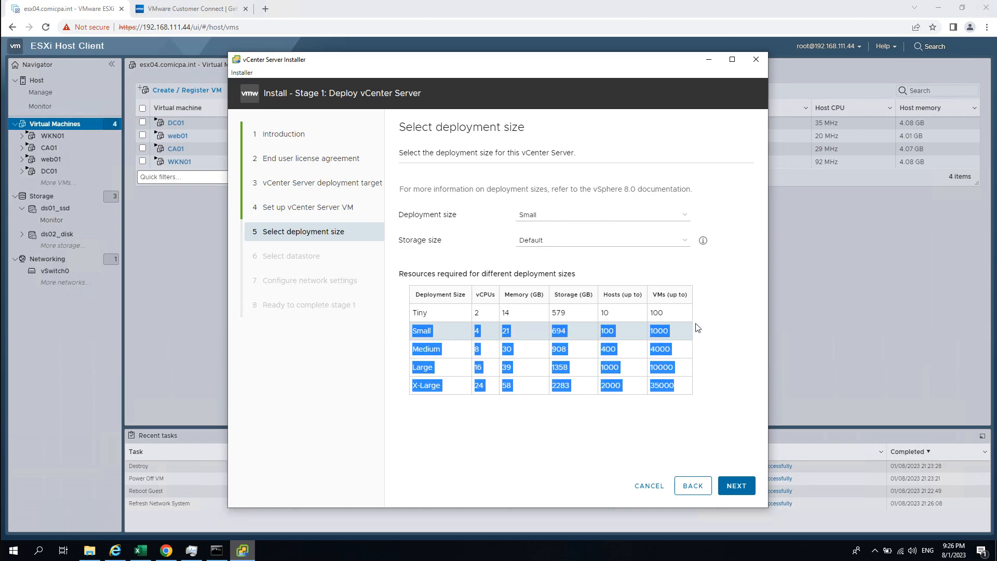
pyautogui.click(417, 330)
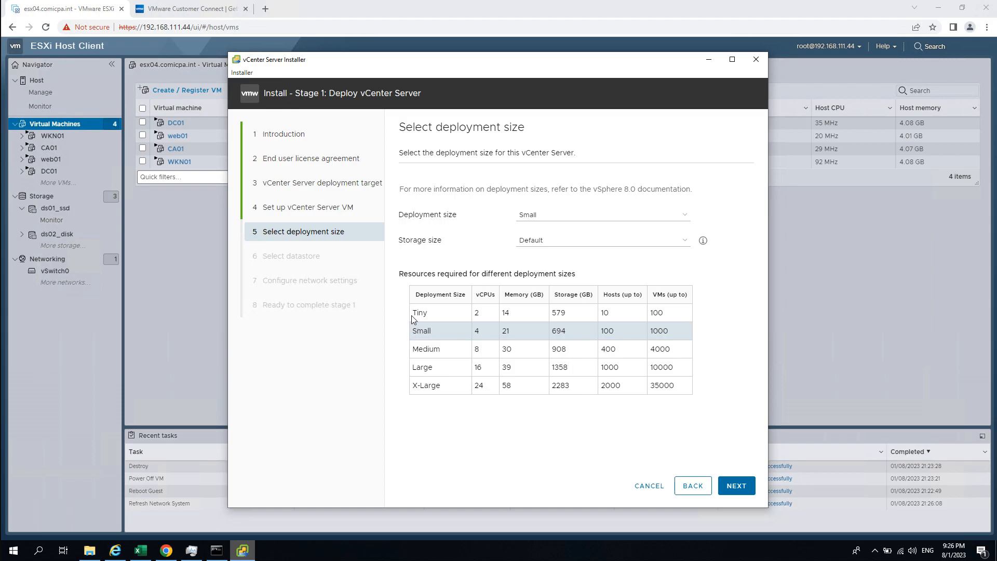
pyautogui.moveTo(414, 330); pyautogui.dragTo(614, 332)
pyautogui.click(548, 337)
pyautogui.moveTo(460, 337); pyautogui.dragTo(690, 335)
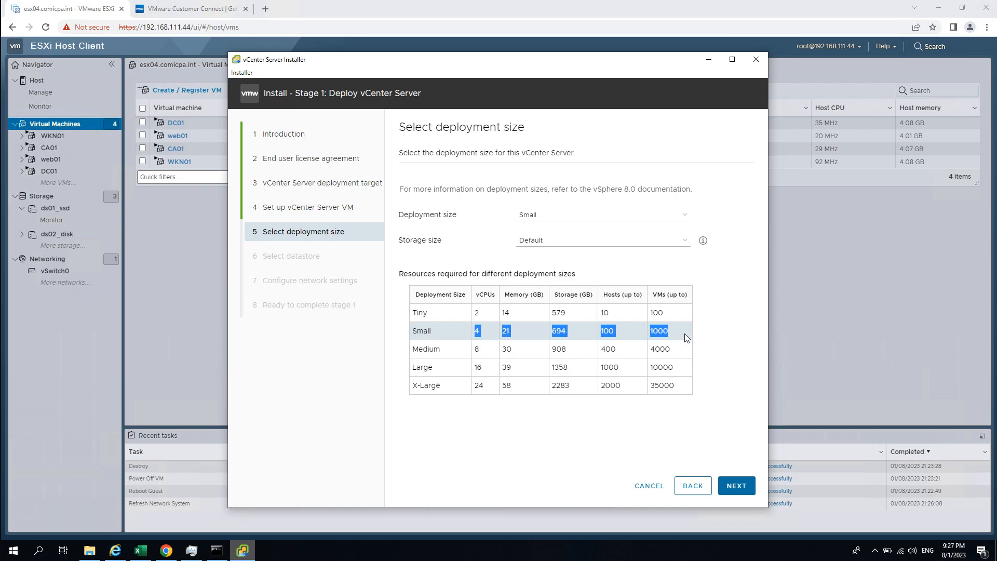
pyautogui.click(536, 334)
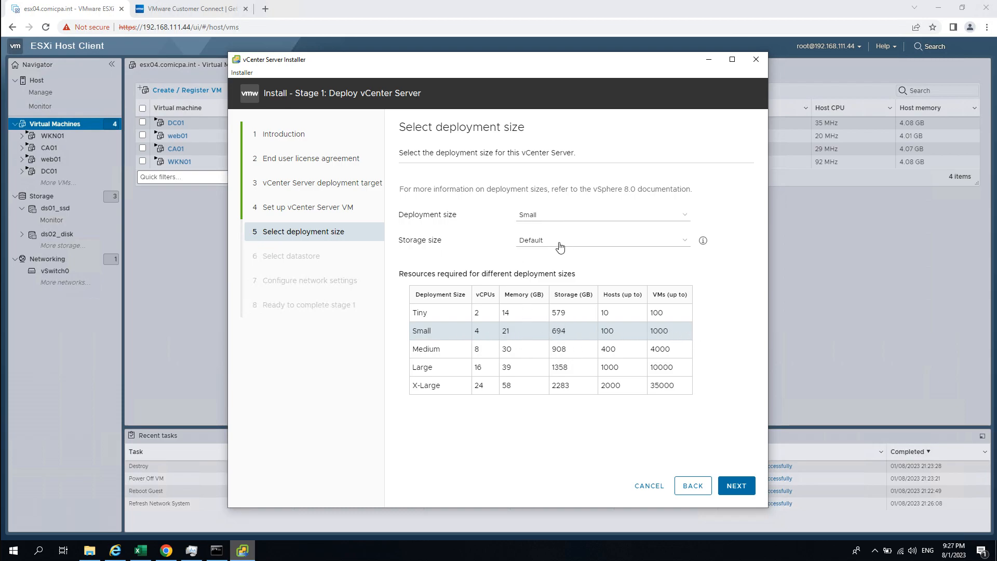
pyautogui.click(736, 485)
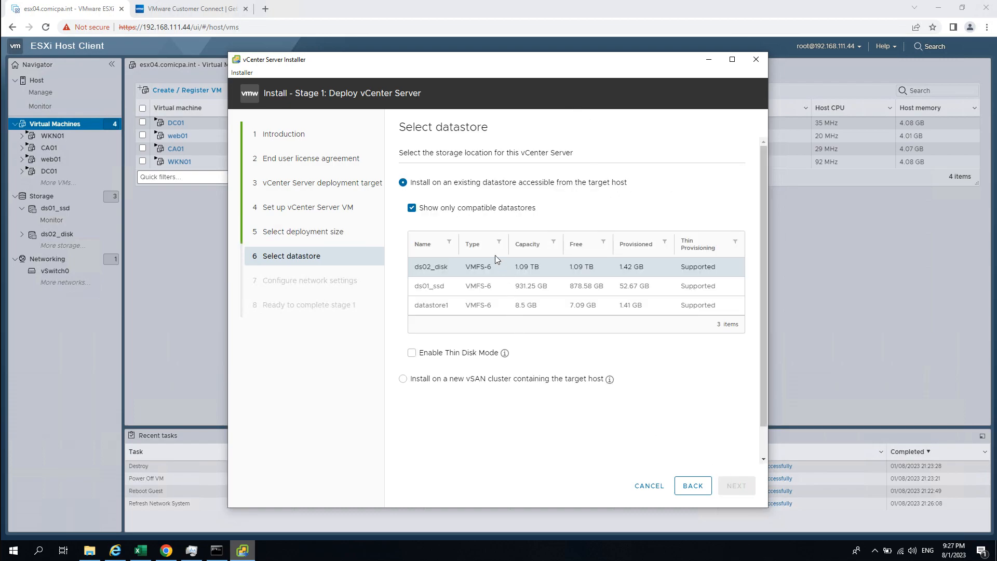
# - Place the appliance on datastore ds01_ssd with Enable Thin Disk Mode turned on
pyautogui.click(444, 290)
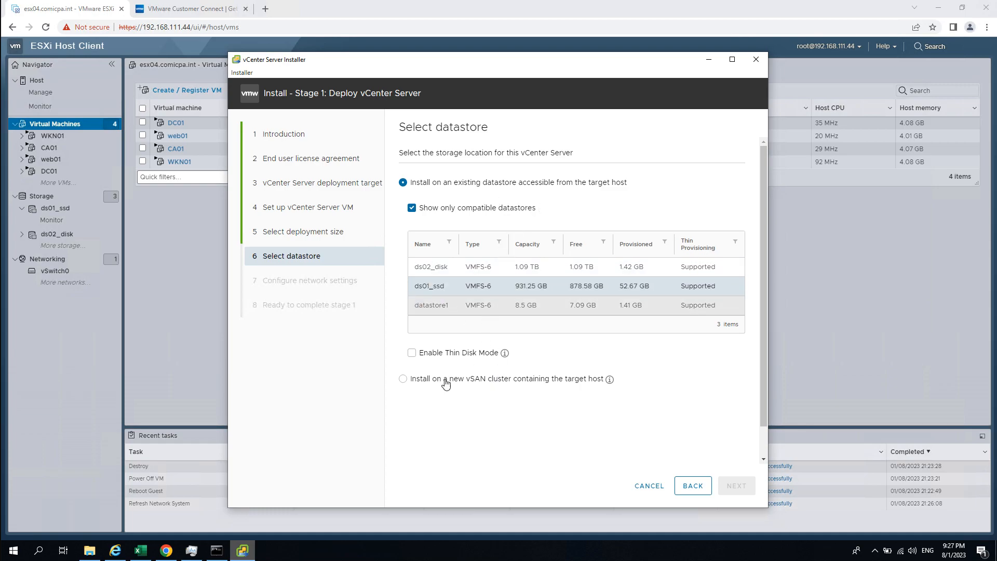
pyautogui.click(414, 355)
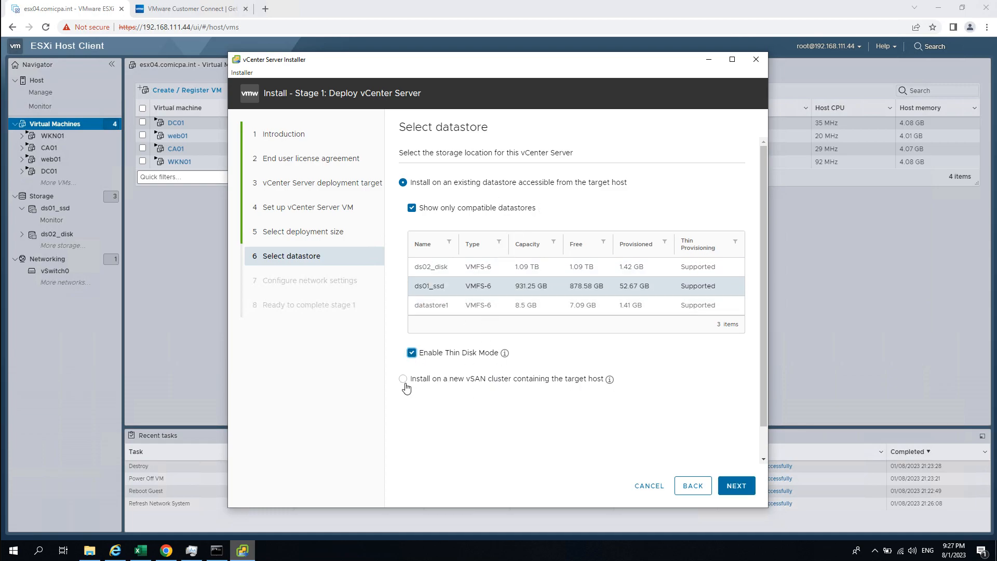
pyautogui.click(735, 485)
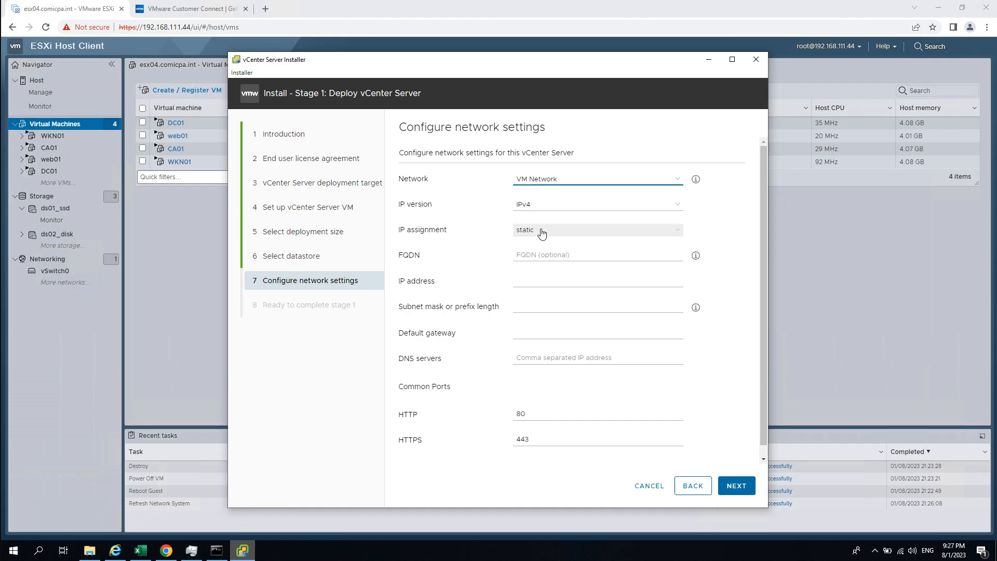
# - Enter FQDN vc01.simplelab.int, IP address 192.168.111.111 and prefix length 24
pyautogui.click(554, 254)
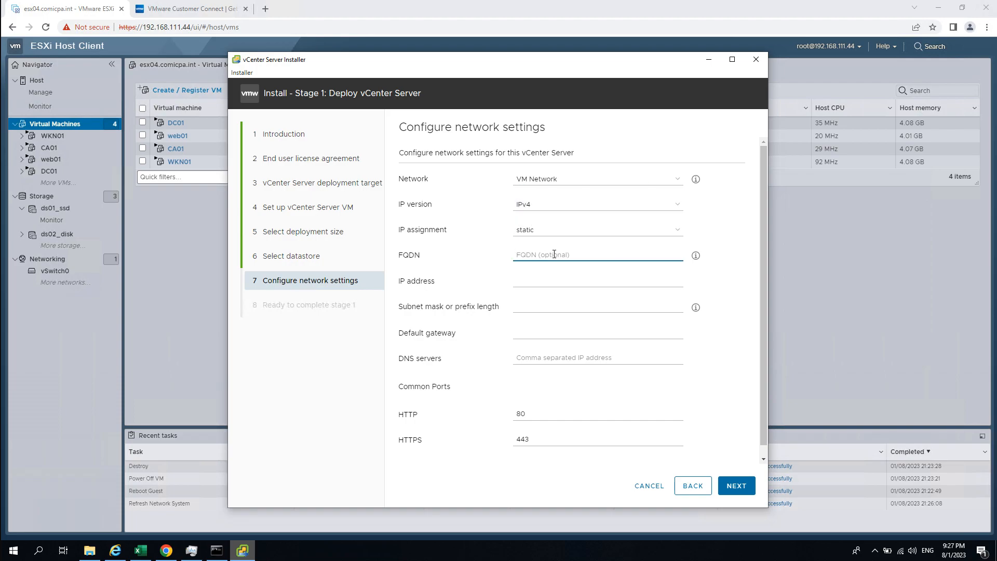
pyautogui.write('vc01.simplelab.int')
pyautogui.click(535, 281)
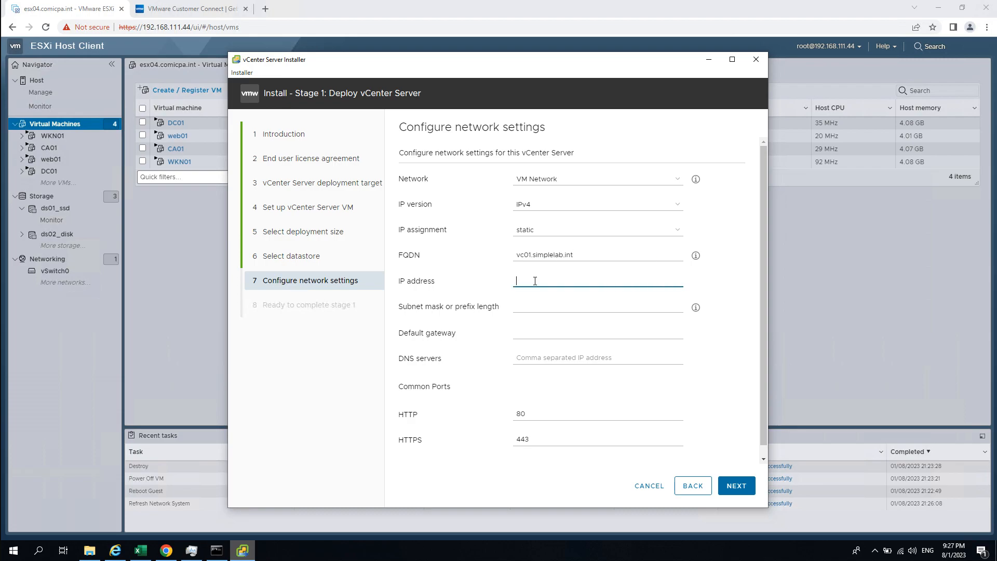
pyautogui.write('192.168.111.111')
pyautogui.click(556, 303)
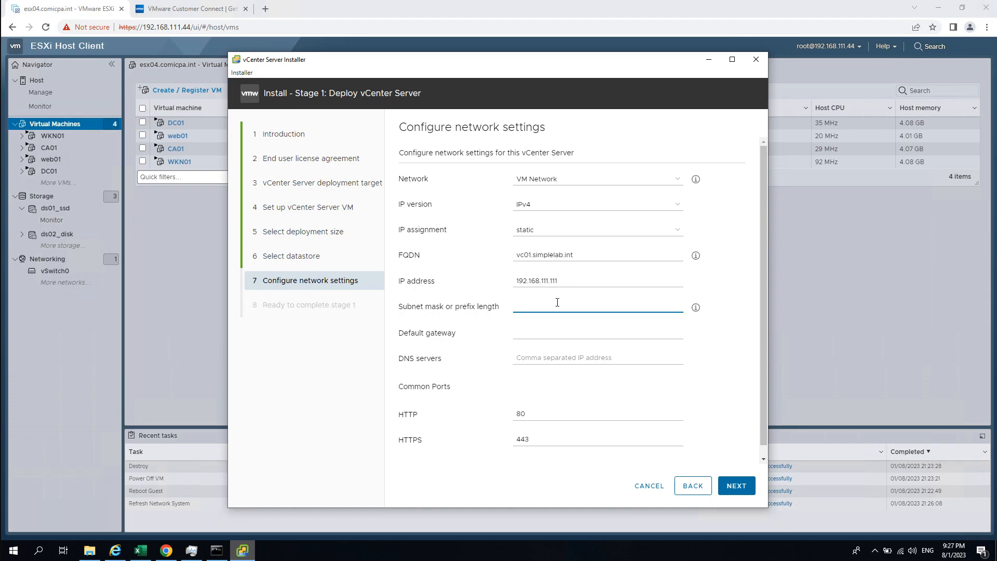
pyautogui.write('24')
# - Set default gateway 192.168.111.1 and DNS server 192.168.111.101, then review the FQDN
pyautogui.click(578, 332)
pyautogui.write('192.168.111.1')
pyautogui.click(562, 357)
pyautogui.write('192.168')
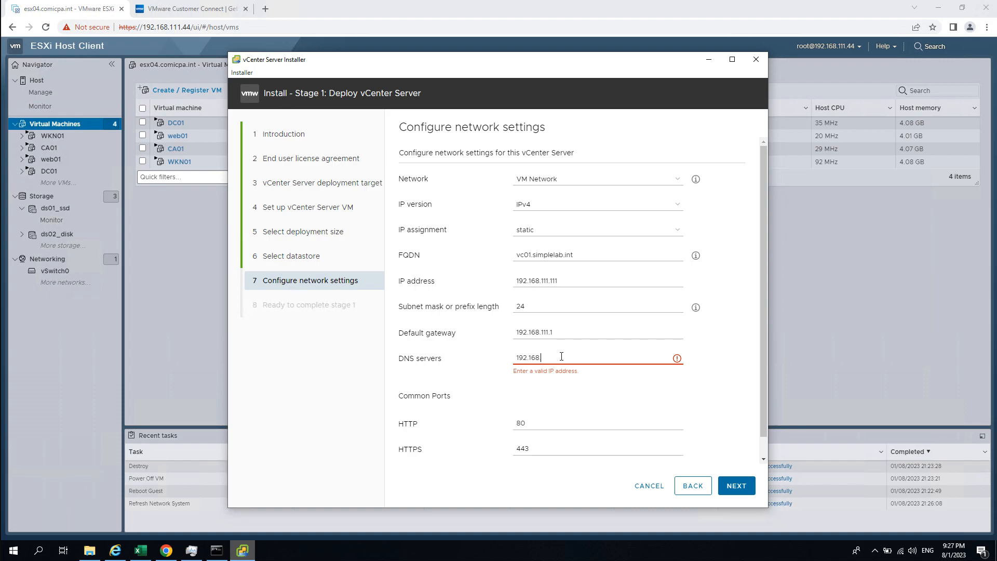
pyautogui.write('.111.101')
pyautogui.click(681, 394)
pyautogui.scroll(-1, 705, 374)
pyautogui.scroll(1, 702, 367)
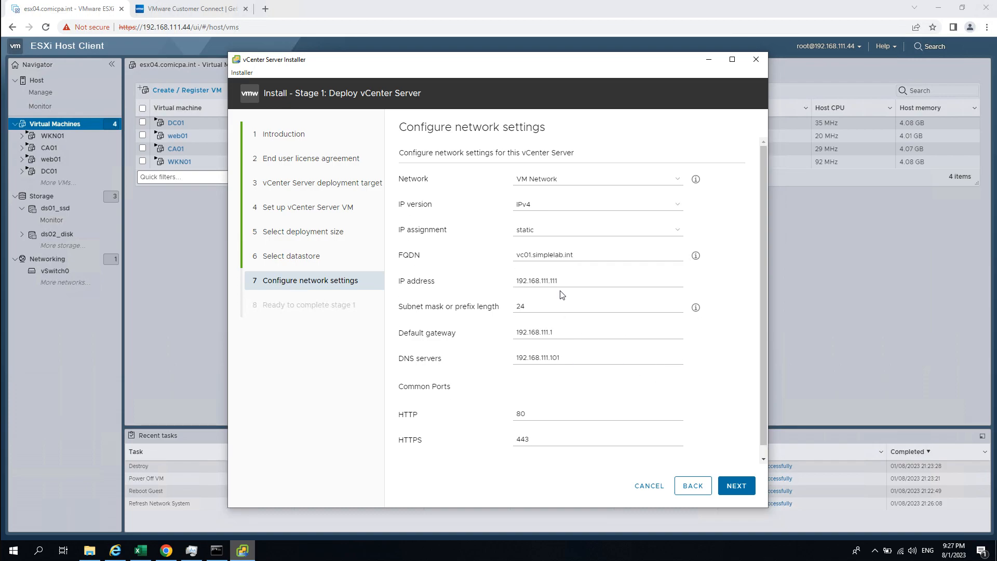
pyautogui.tripleClick(595, 253)
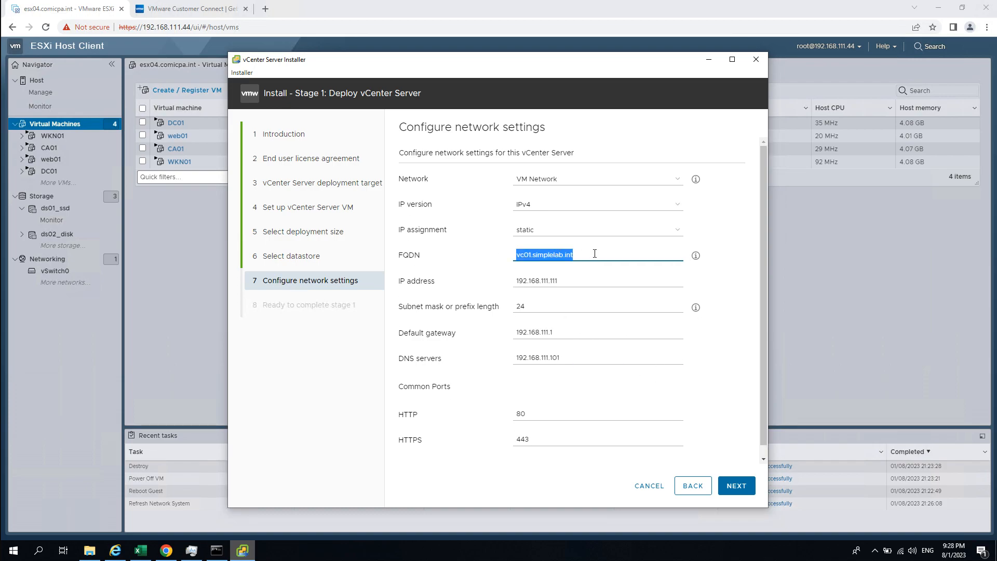
pyautogui.click(461, 341)
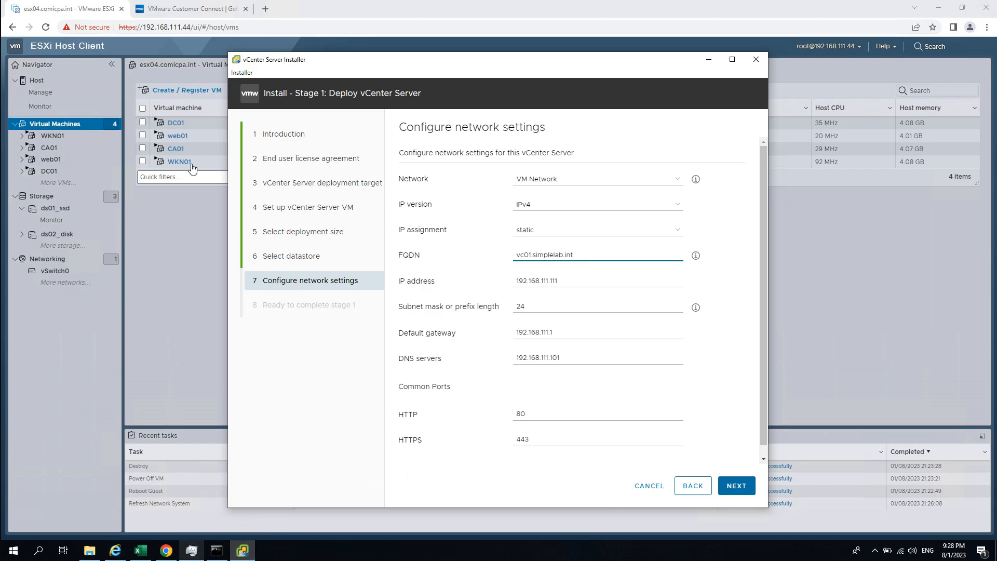
# - Open DC01's console in the Host Client, enlarge it, and send Ctrl-Alt-Delete
pyautogui.click(176, 122)
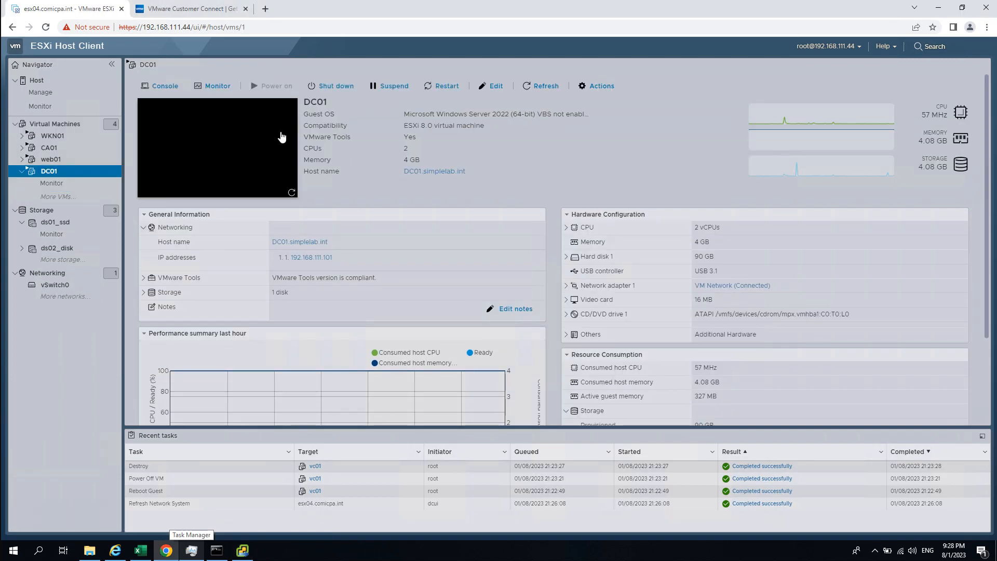
pyautogui.click(255, 146)
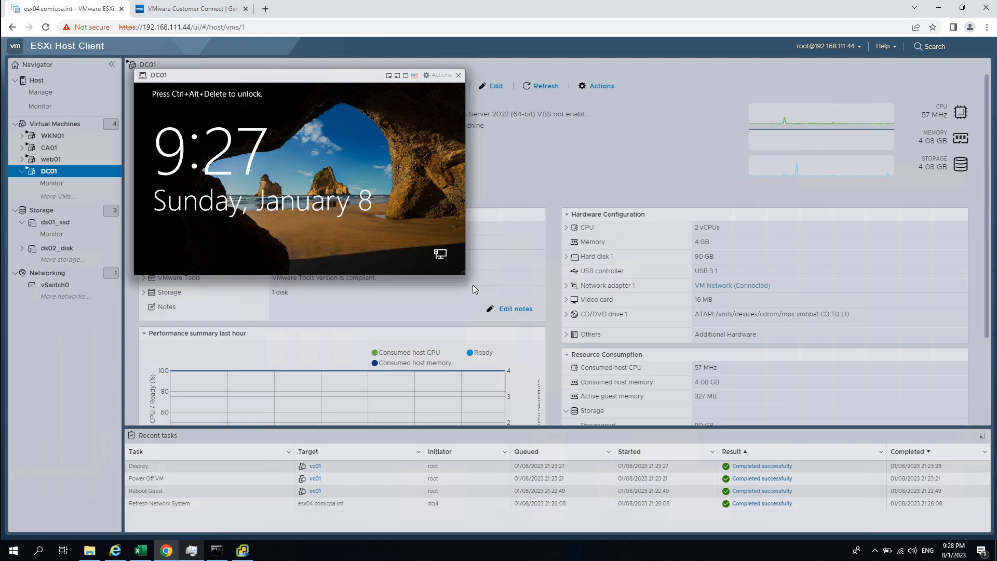
pyautogui.moveTo(460, 273); pyautogui.dragTo(866, 517)
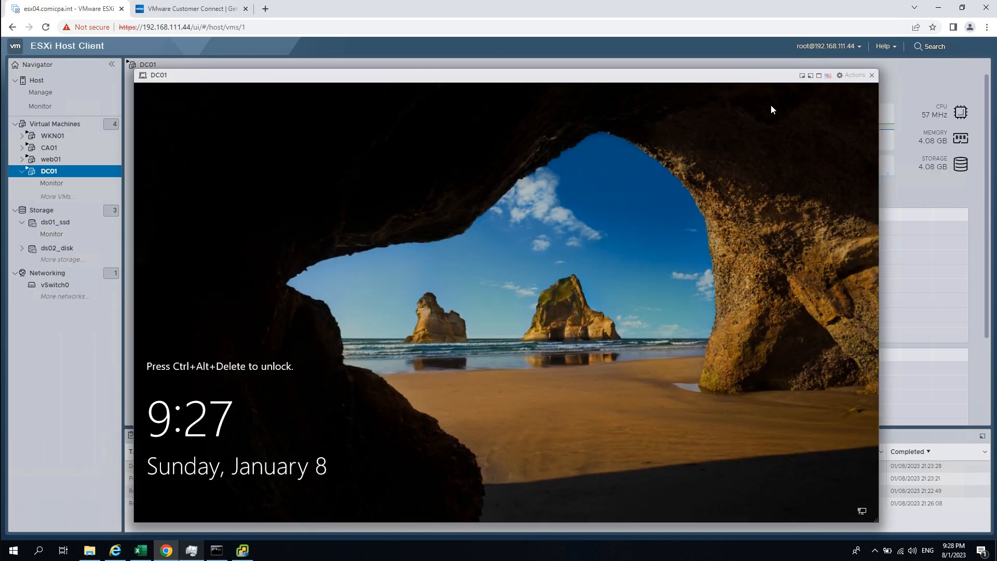
pyautogui.click(852, 76)
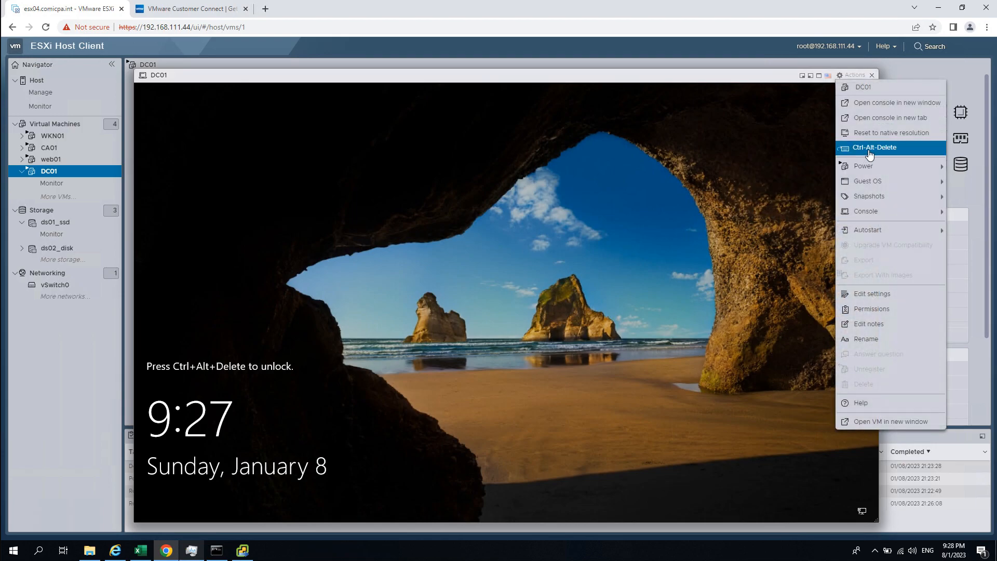
pyautogui.click(864, 147)
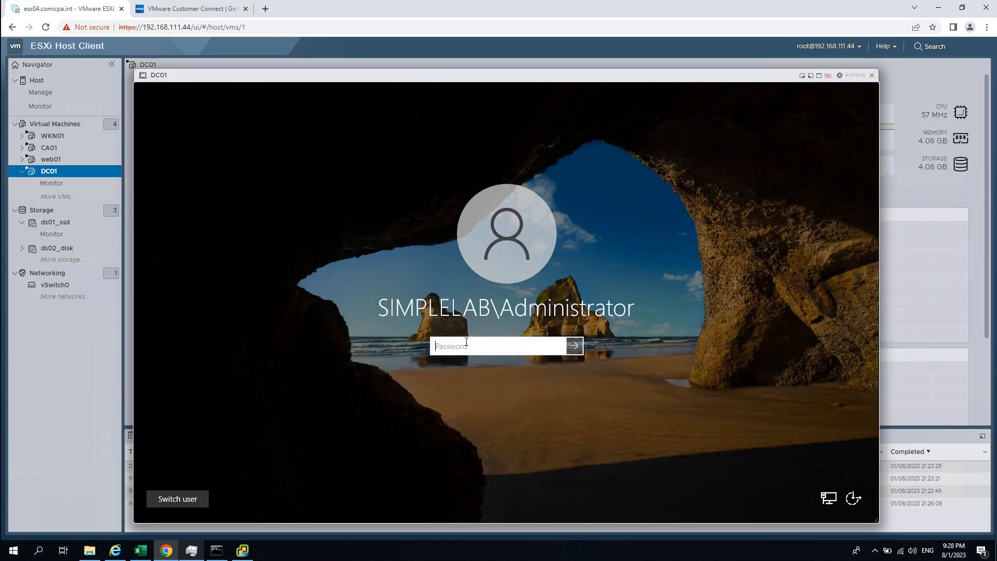
# - Sign in to DC01 with its password, retrying after a wrong-password attempt
pyautogui.write('••••')
pyautogui.press('Return')
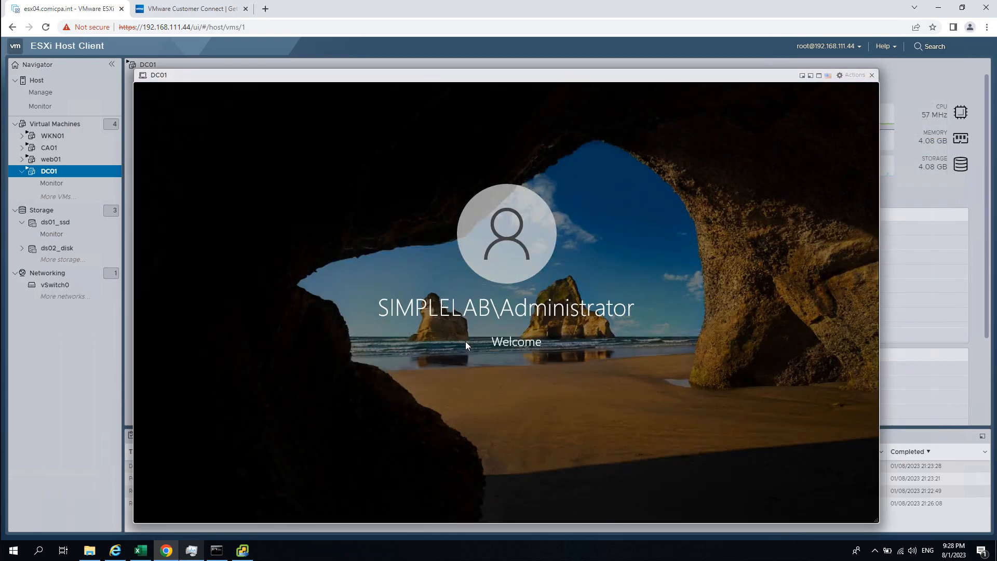
pyautogui.press('Return')
pyautogui.write('••••••••')
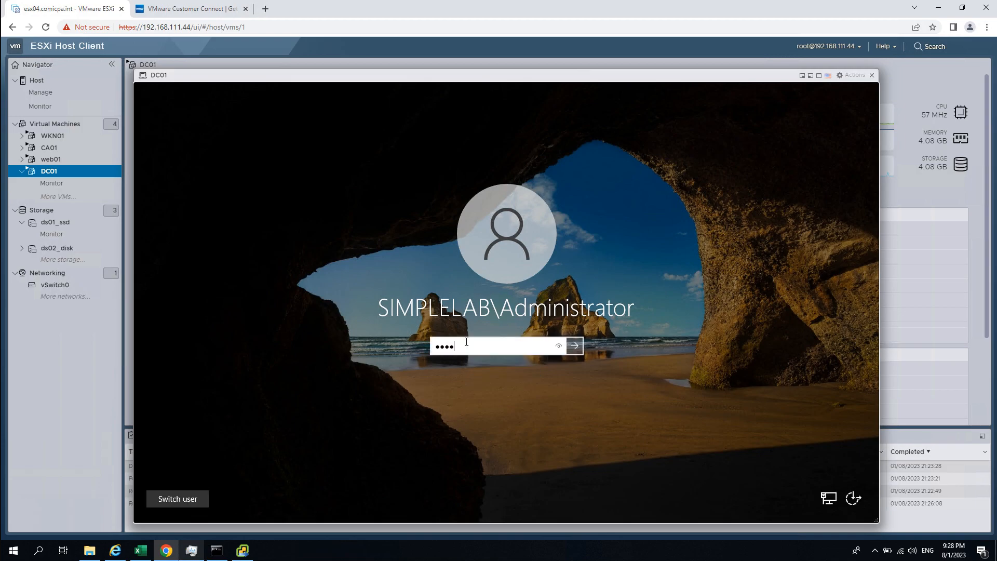
pyautogui.press('Return')
pyautogui.press('Return')
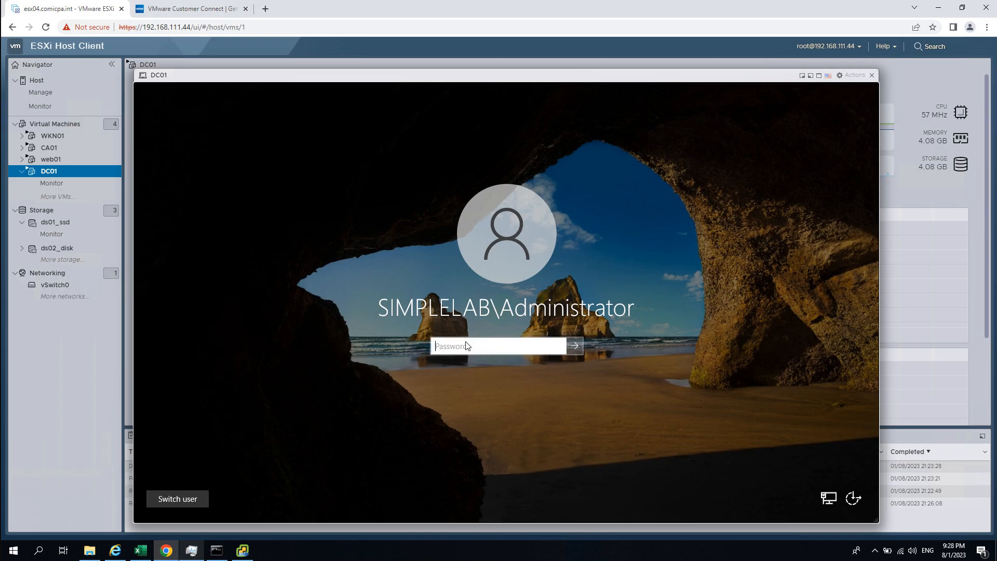
pyautogui.write('•••••')
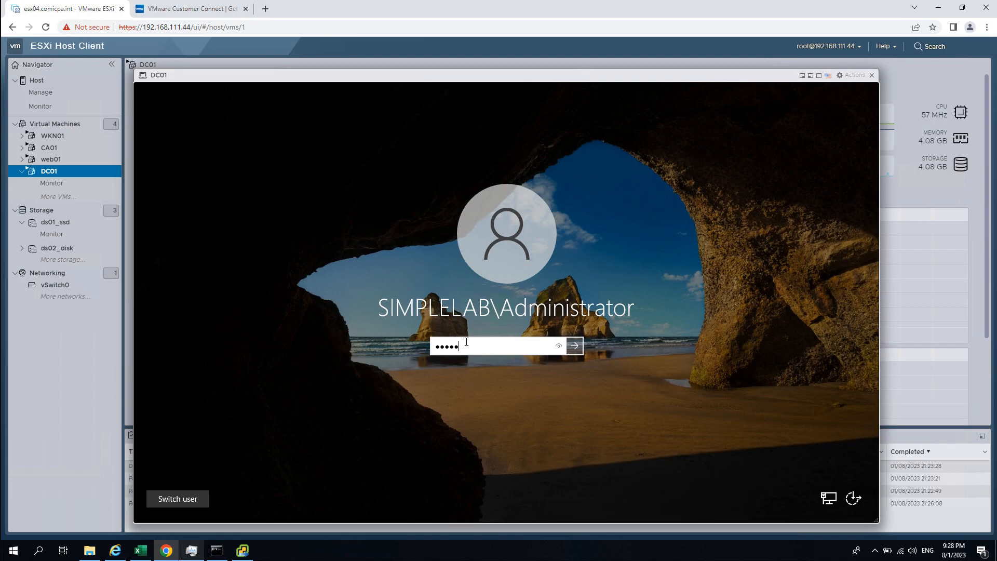
pyautogui.press('Return')
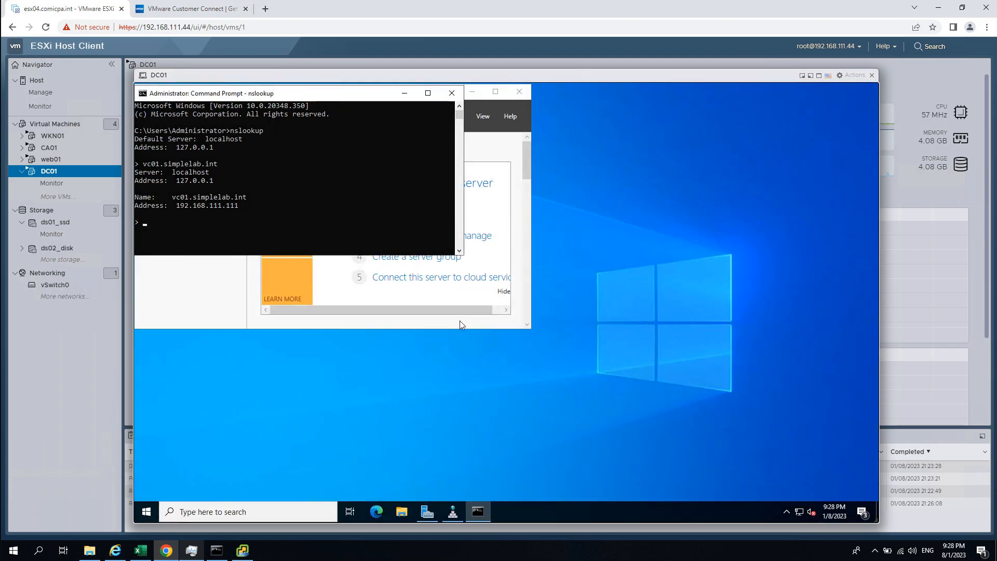
# - Close the old DNS Manager and Command Prompt windows on DC01
pyautogui.moveTo(374, 95); pyautogui.dragTo(700, 244)
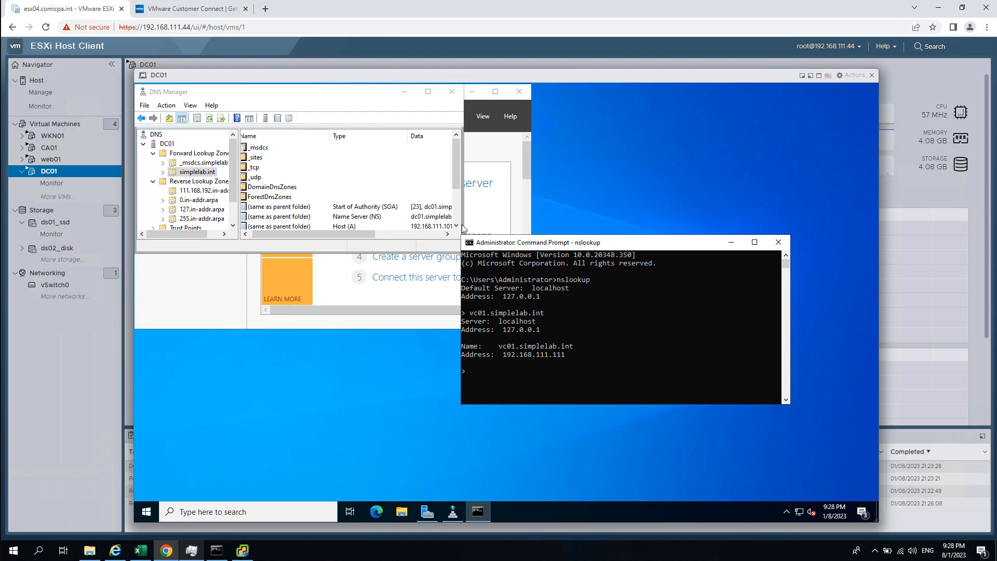
pyautogui.doubleClick(345, 99)
pyautogui.click(862, 94)
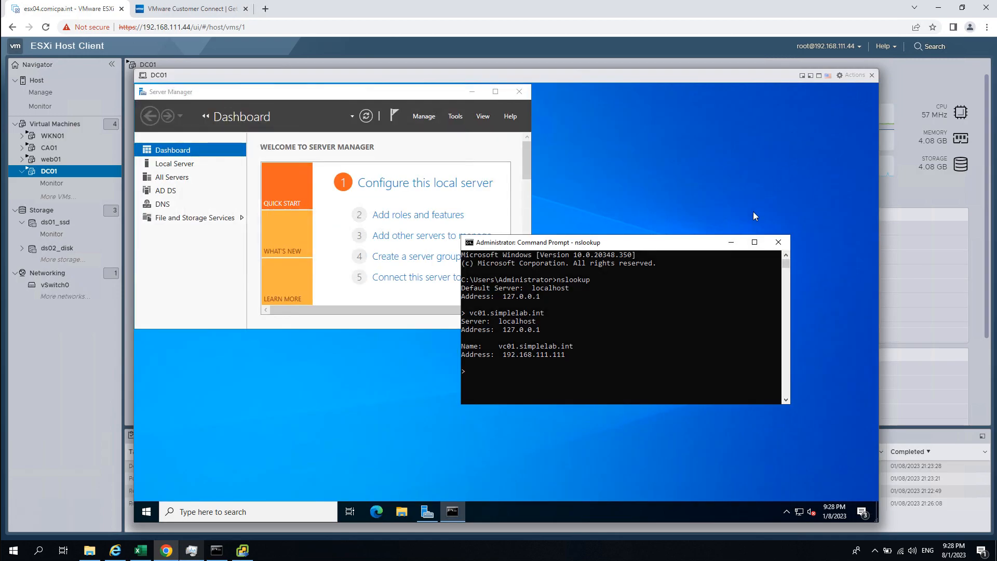
pyautogui.click(778, 241)
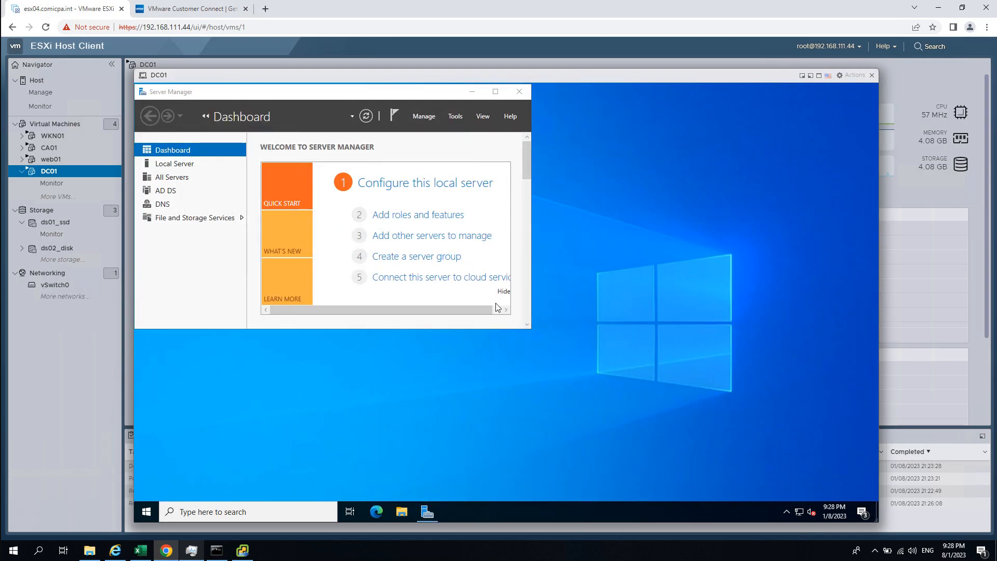
# - Launch DNS from Windows Administrative Tools to show simplelab.int forward lookup zones
pyautogui.click(147, 512)
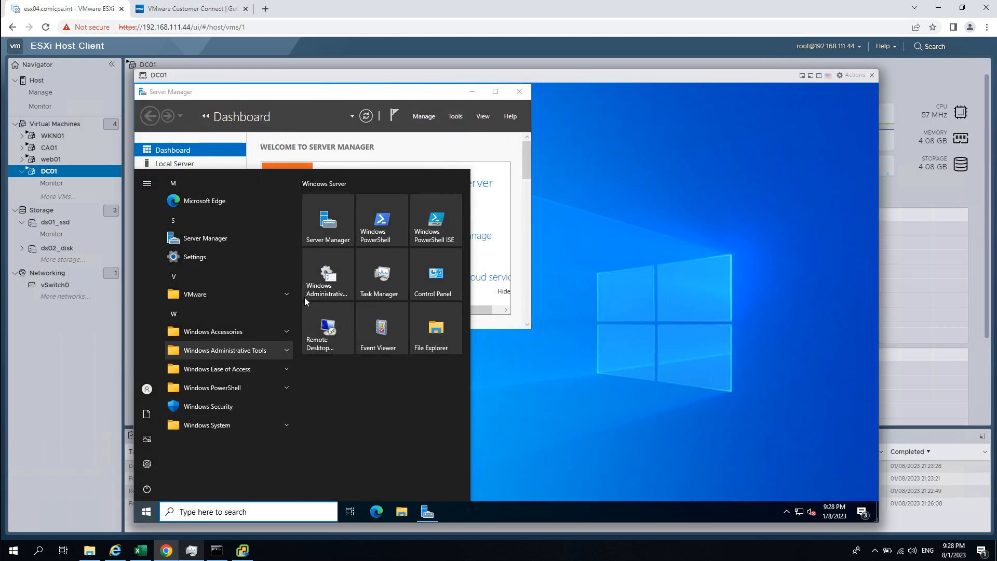
pyautogui.click(318, 289)
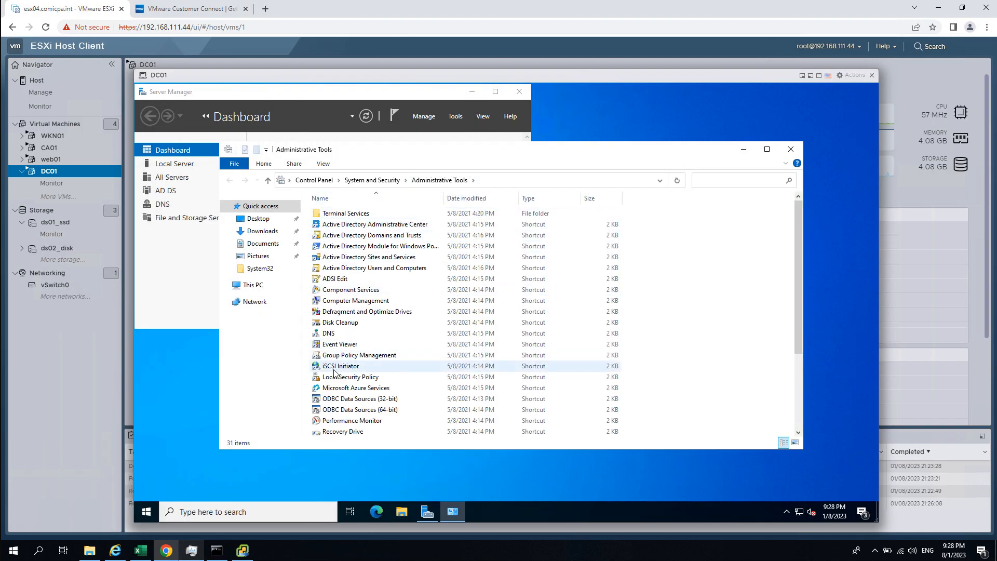
pyautogui.doubleClick(332, 333)
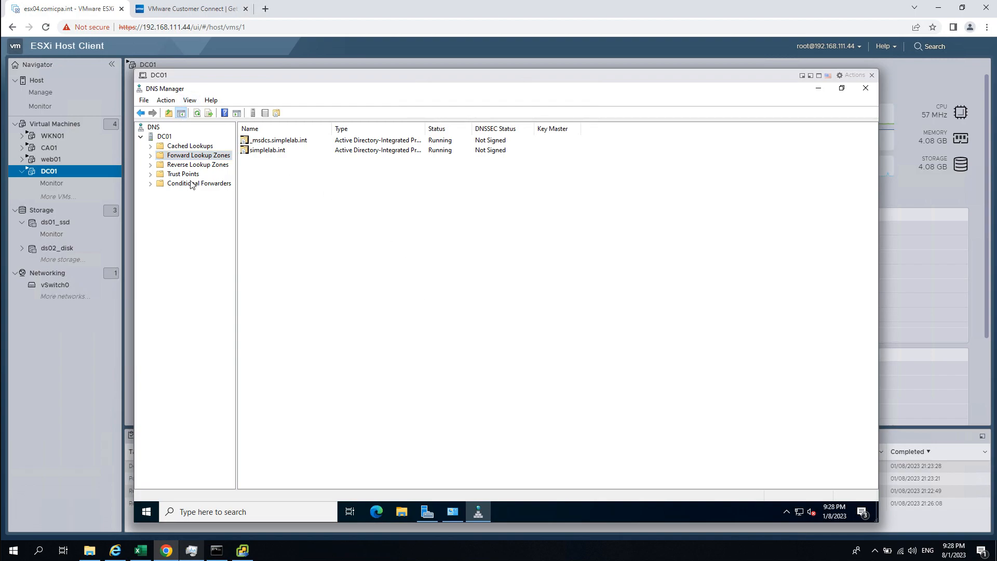
# - Delete the old 111.168.192.in-addr.arpa reverse zone, including its Active Directory copy
pyautogui.doubleClick(154, 165)
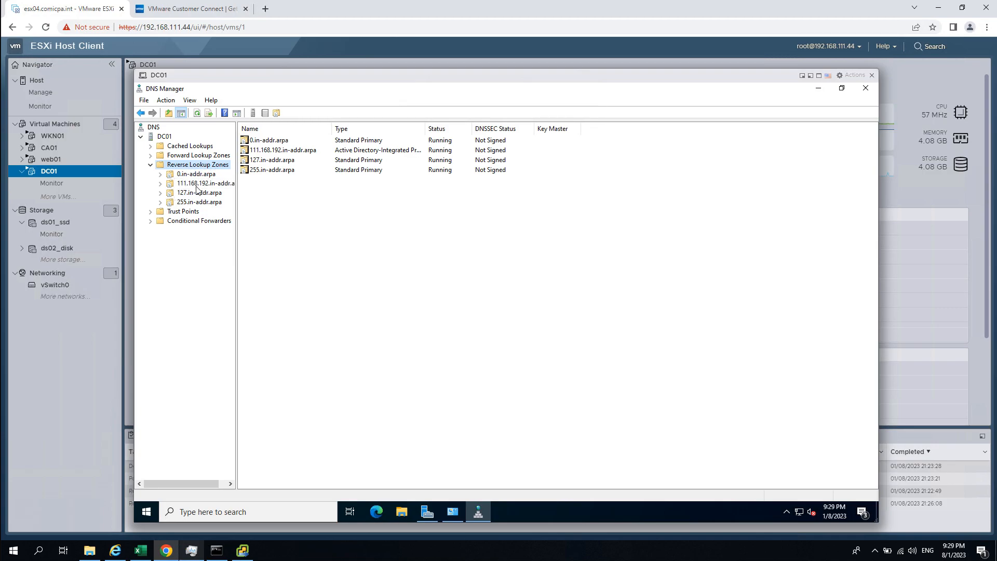
pyautogui.click(169, 184)
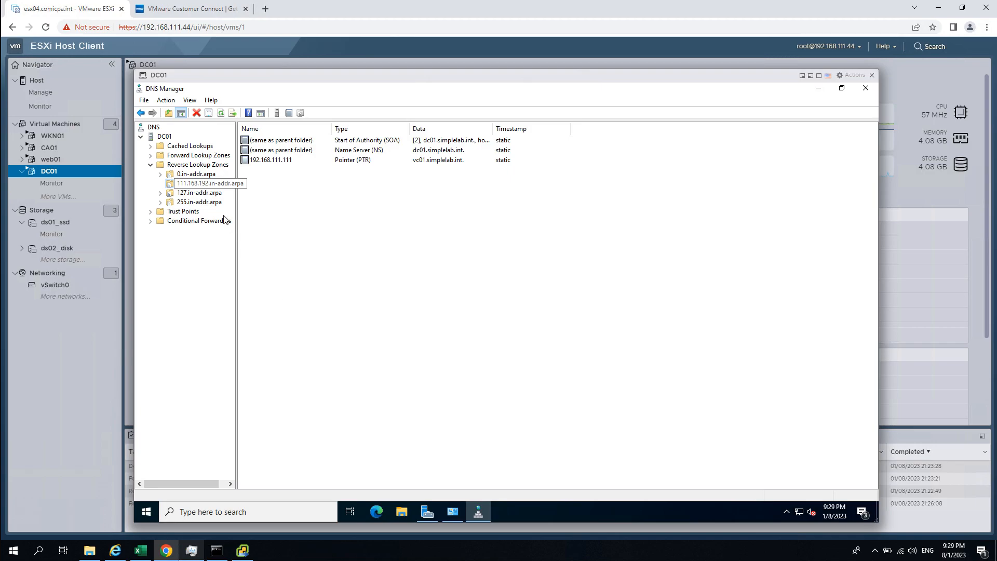
pyautogui.rightClick(219, 184)
pyautogui.click(257, 305)
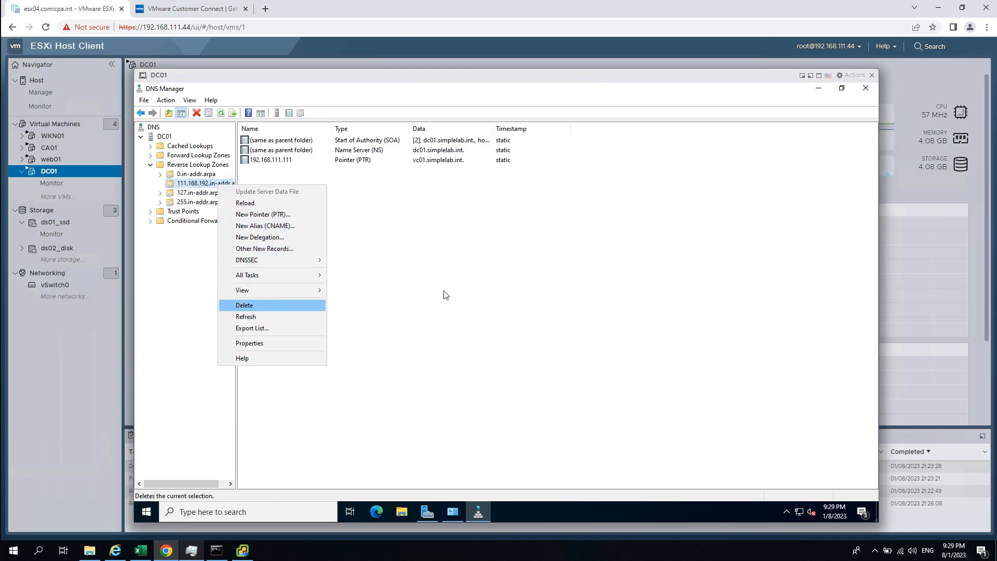
pyautogui.click(535, 335)
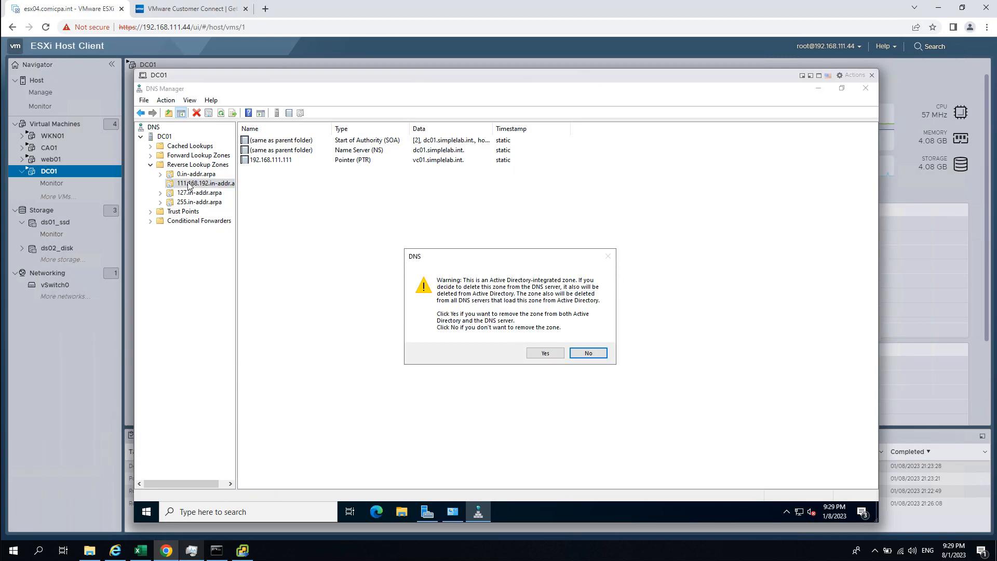
pyautogui.click(545, 352)
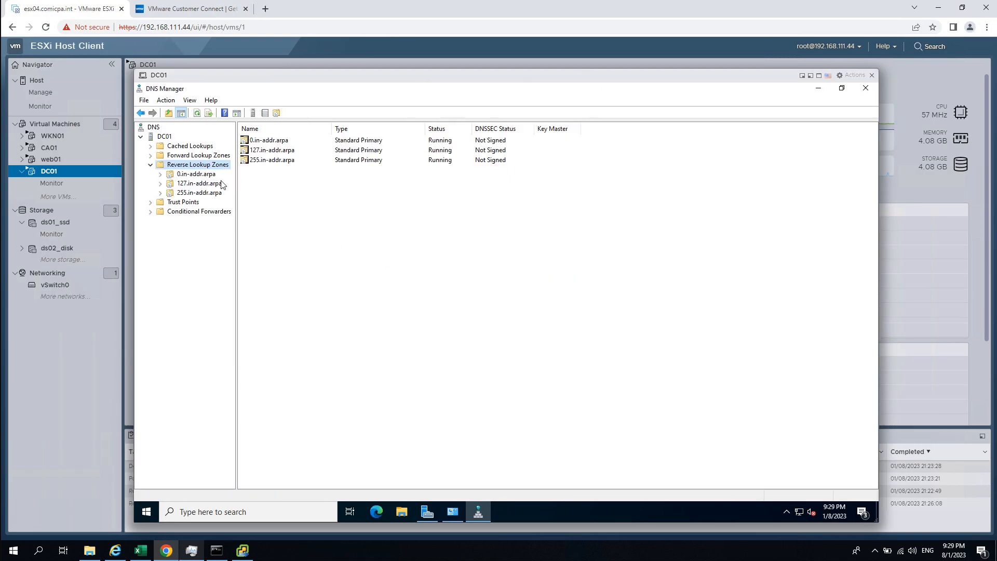
# - Delete the old vc01 host record from simplelab.int, then return to Reverse Lookup Zones
pyautogui.click(151, 155)
pyautogui.click(194, 173)
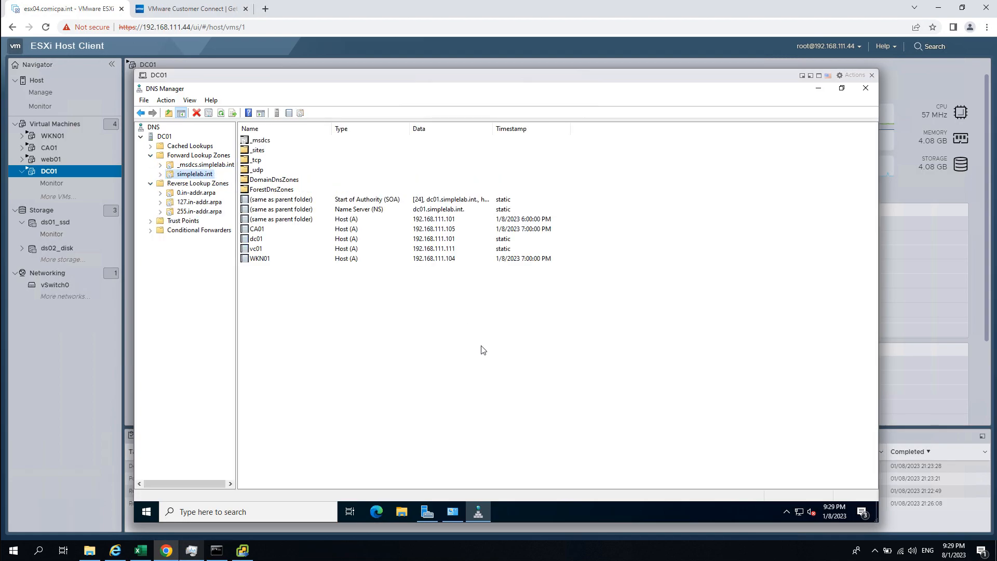
pyautogui.click(266, 249)
pyautogui.rightClick(266, 249)
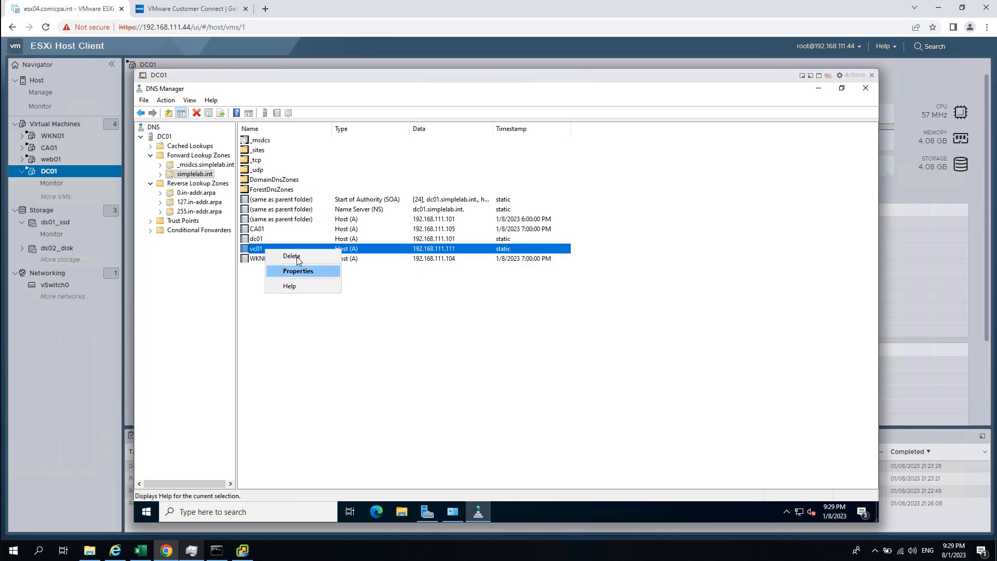
pyautogui.click(299, 260)
pyautogui.click(530, 339)
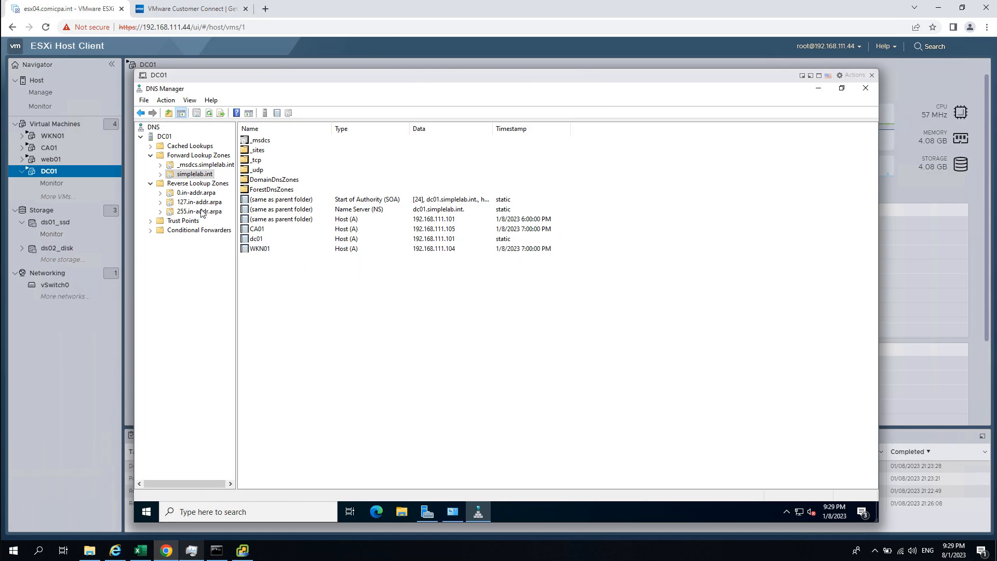
pyautogui.click(192, 183)
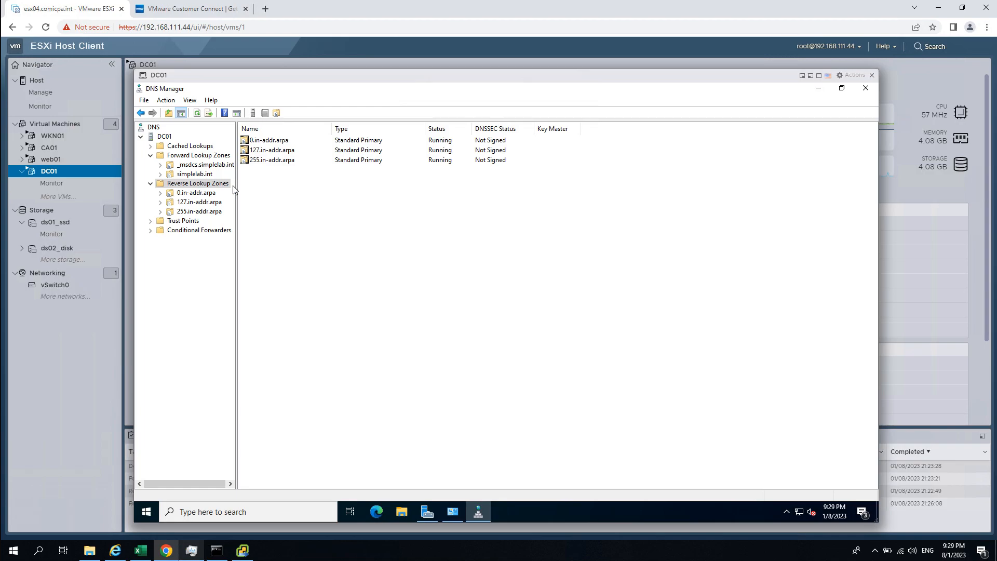
pyautogui.rightClick(207, 188)
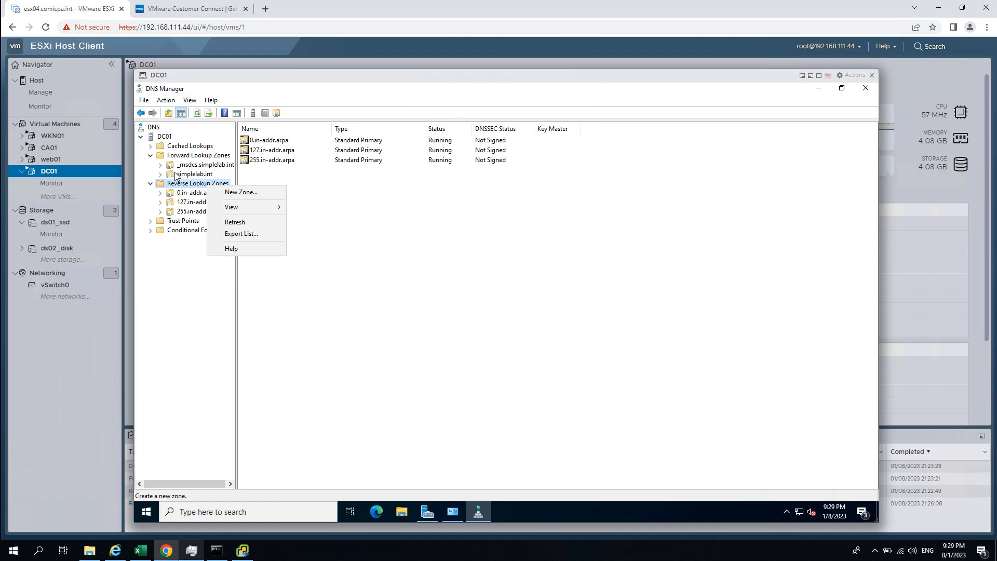
# - Create a primary AD-integrated IPv4 reverse zone for network 192.168.111 with secure-only updates
pyautogui.click(251, 192)
pyautogui.click(332, 279)
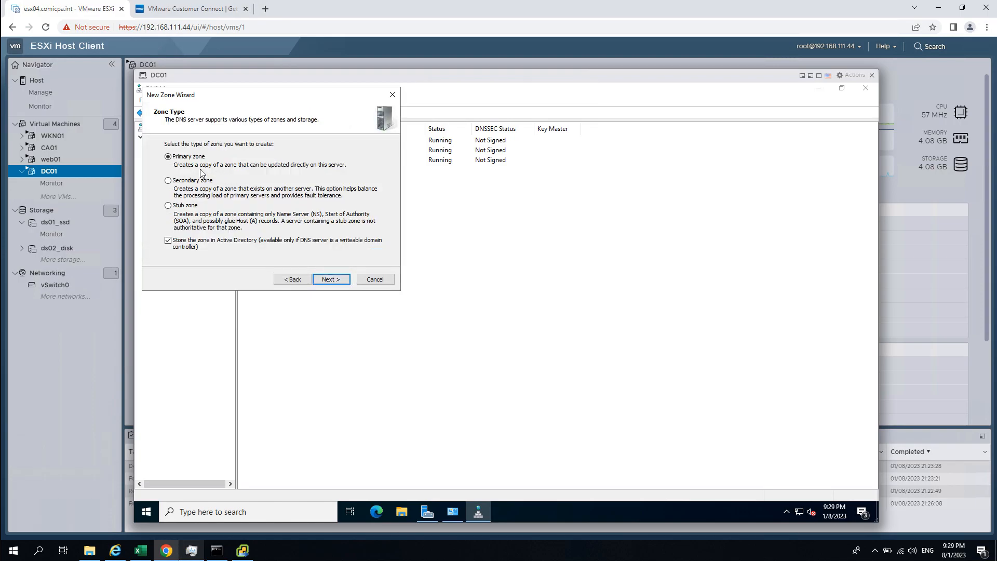
pyautogui.click(334, 282)
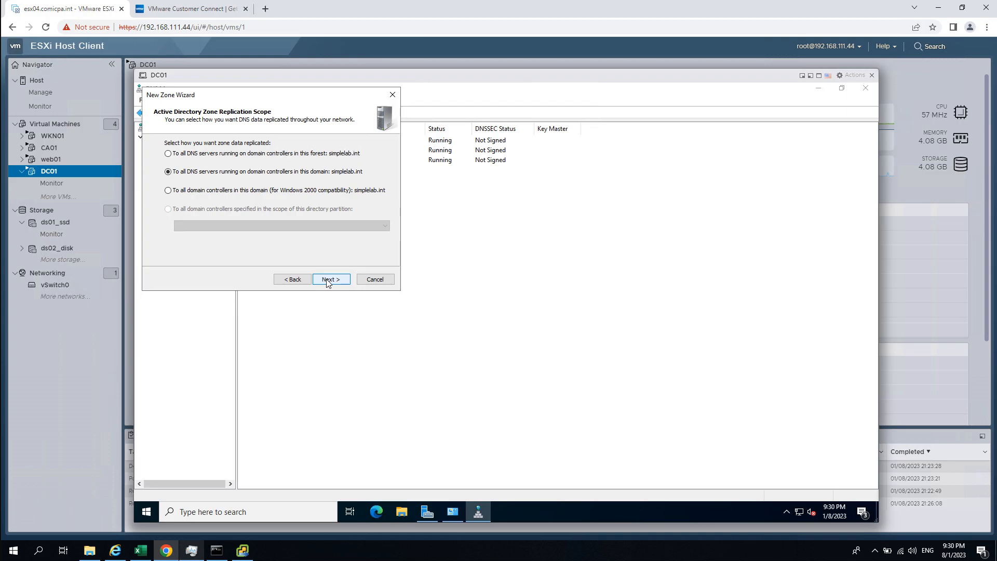
pyautogui.click(285, 281)
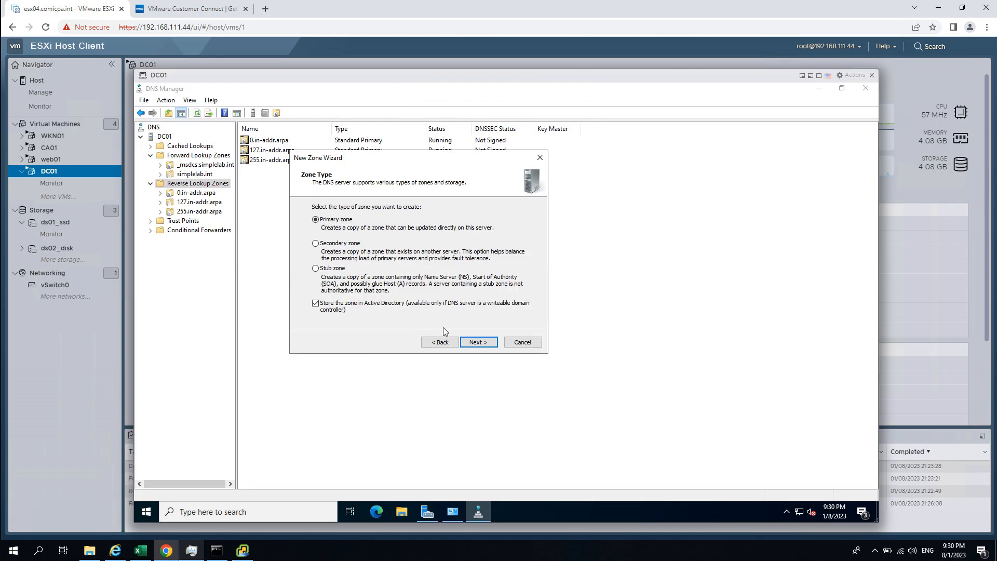
pyautogui.click(481, 345)
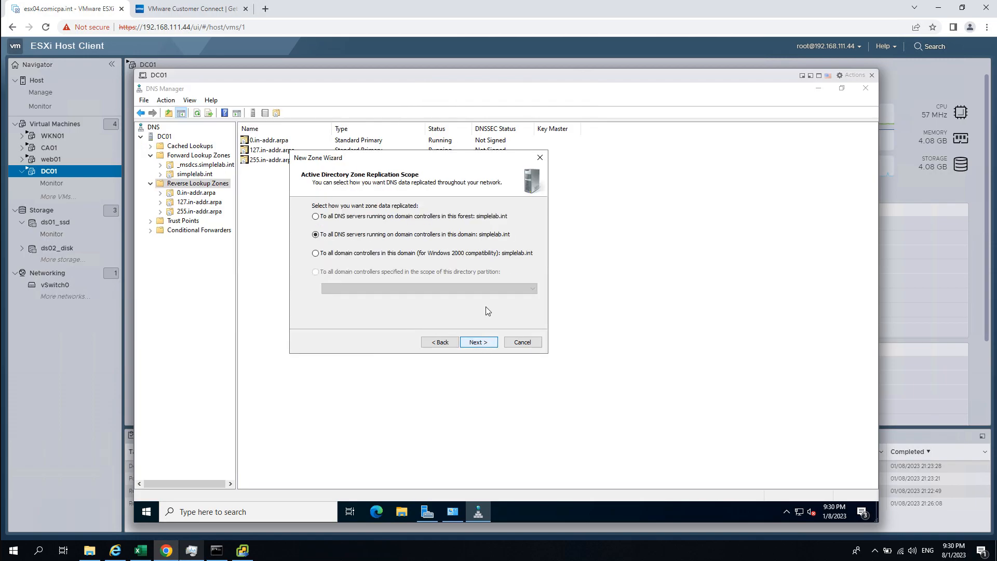
pyautogui.click(484, 344)
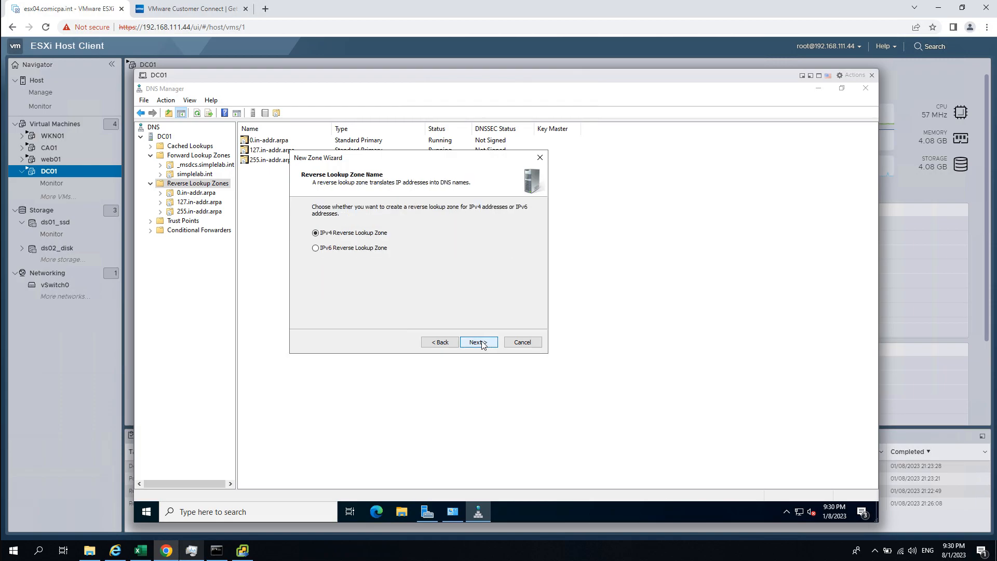
pyautogui.click(478, 342)
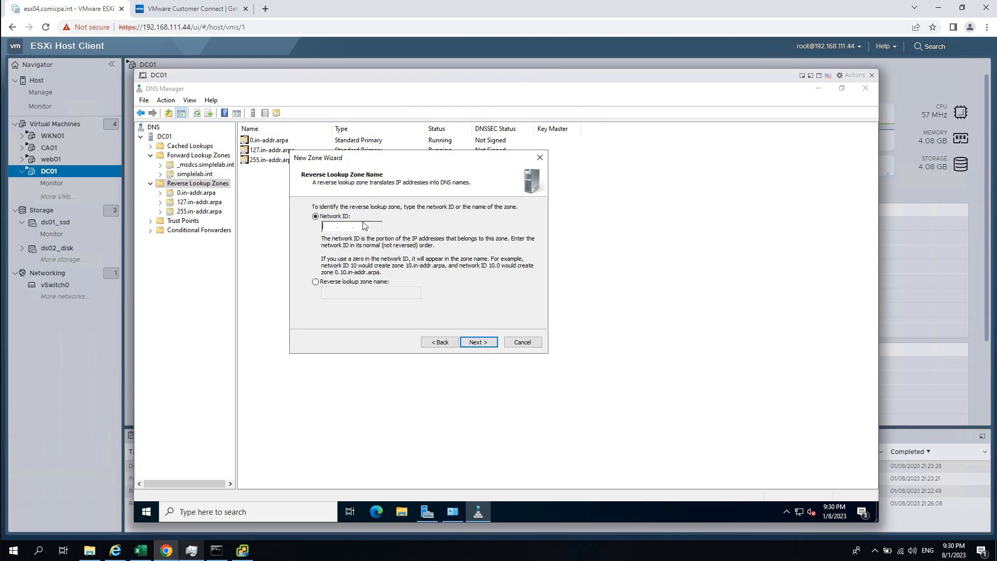
pyautogui.write('192 .168 .111 .')
pyautogui.click(483, 343)
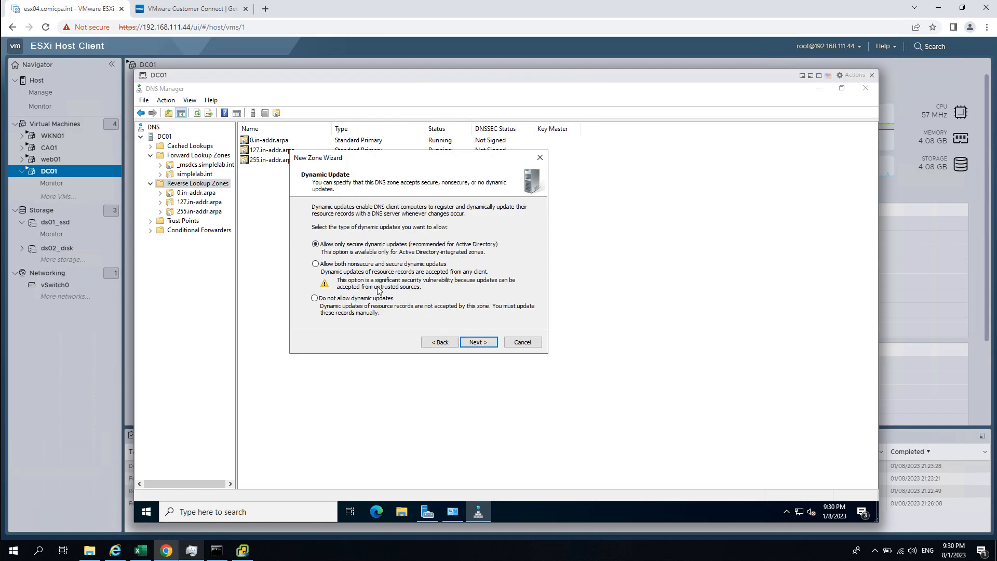
pyautogui.click(478, 344)
pyautogui.click(487, 345)
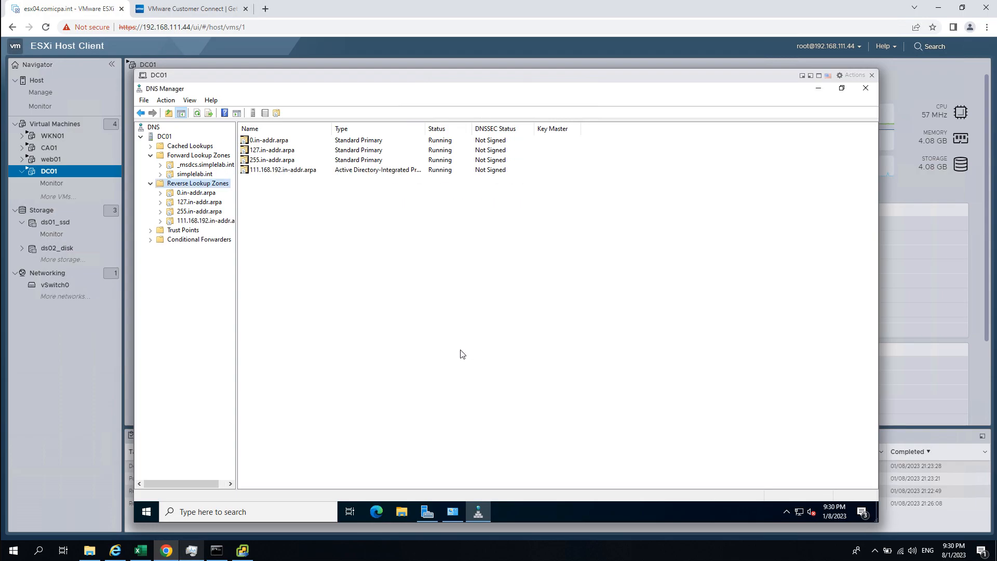
pyautogui.click(193, 174)
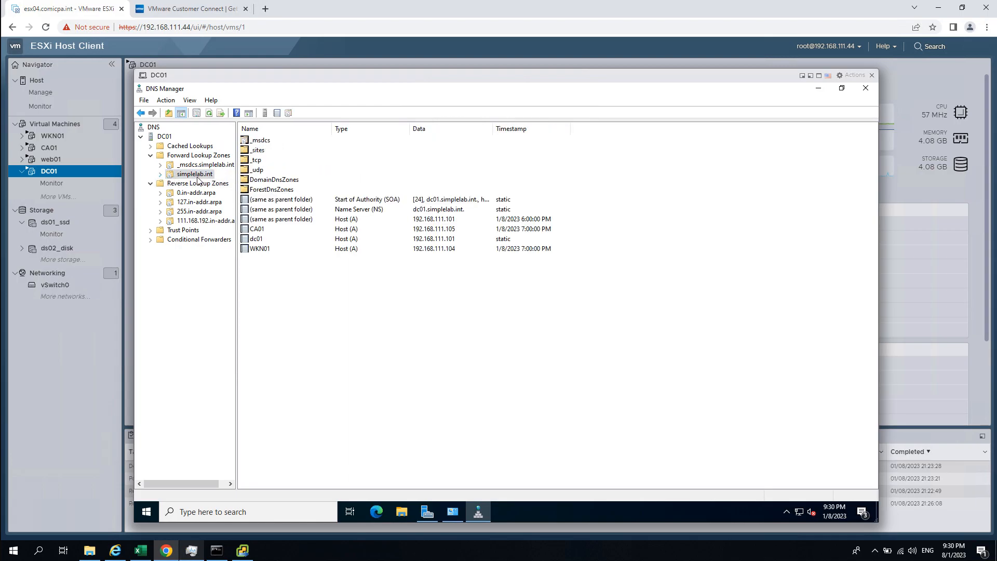
# - Open and cancel the New Host form, then check DNS Manager's View options
pyautogui.rightClick(279, 278)
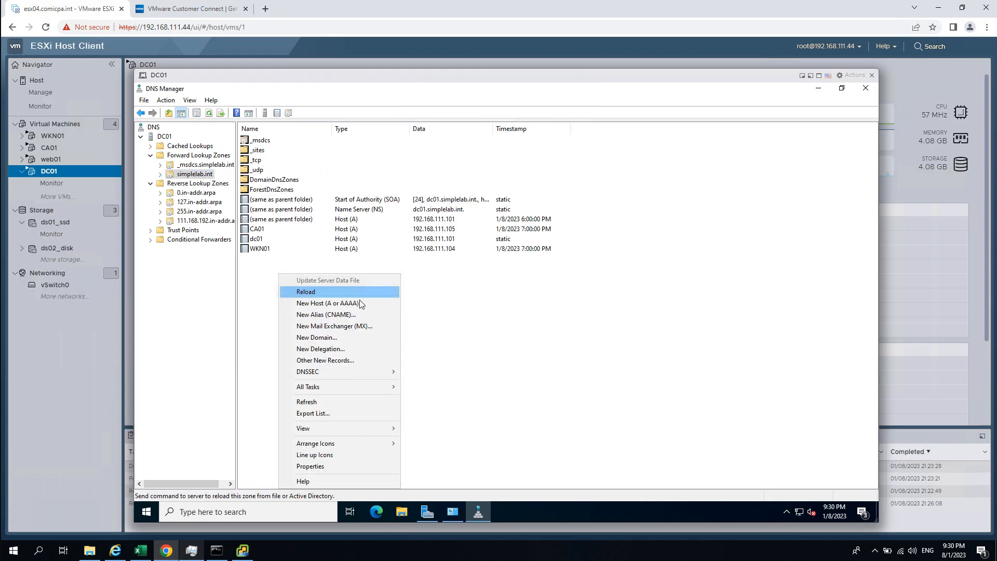
pyautogui.click(368, 307)
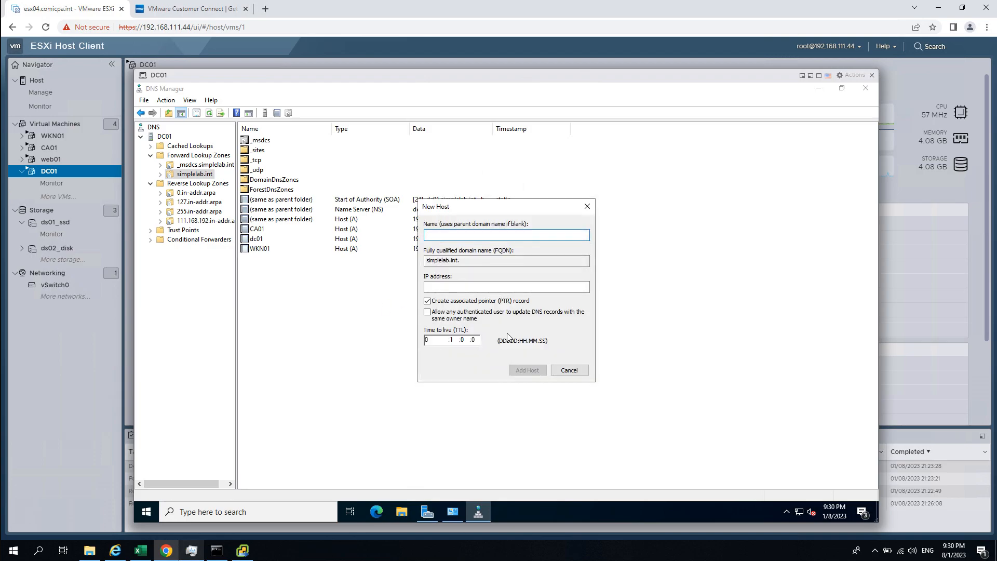
pyautogui.press('Escape')
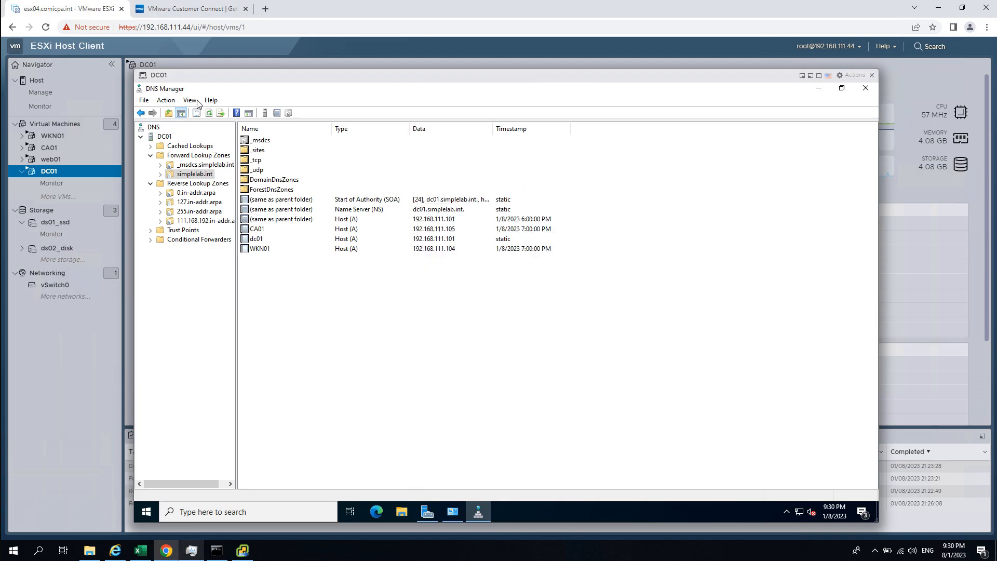
pyautogui.click(192, 101)
pyautogui.moveTo(169, 100)
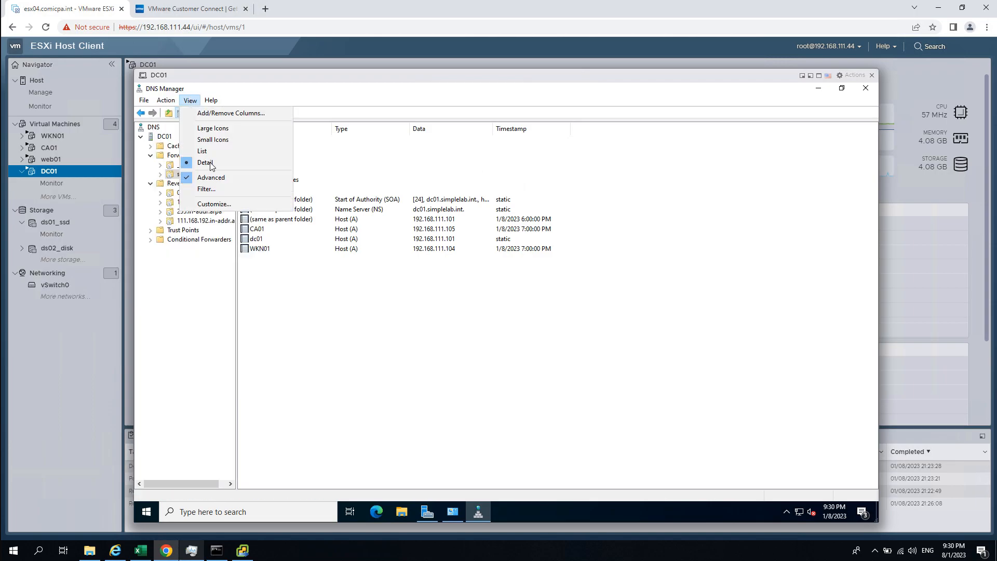
pyautogui.click(364, 340)
# - Add host vc01 at 192.168.111.111 to simplelab.int with a 5-minute TTL
pyautogui.rightClick(293, 299)
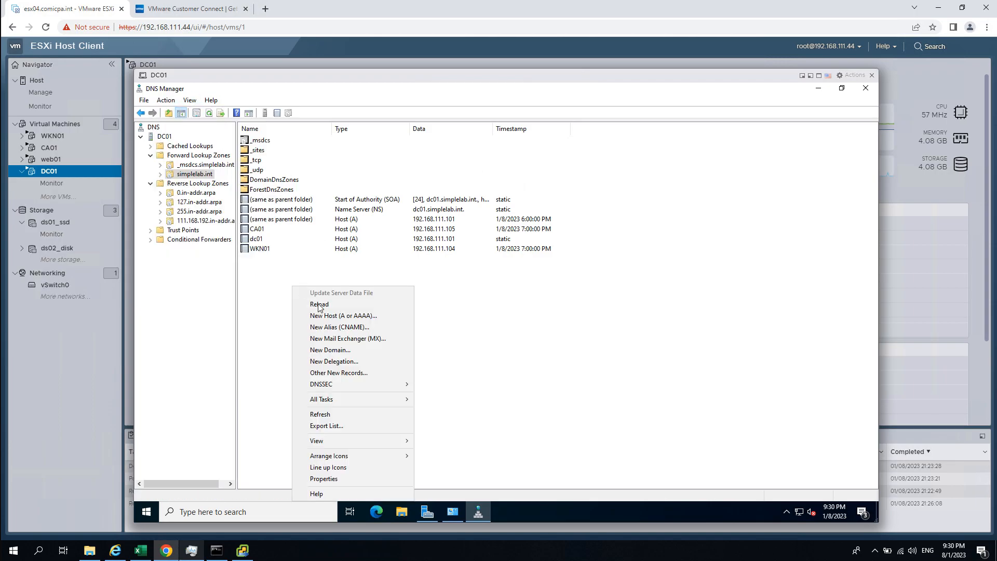
pyautogui.click(365, 315)
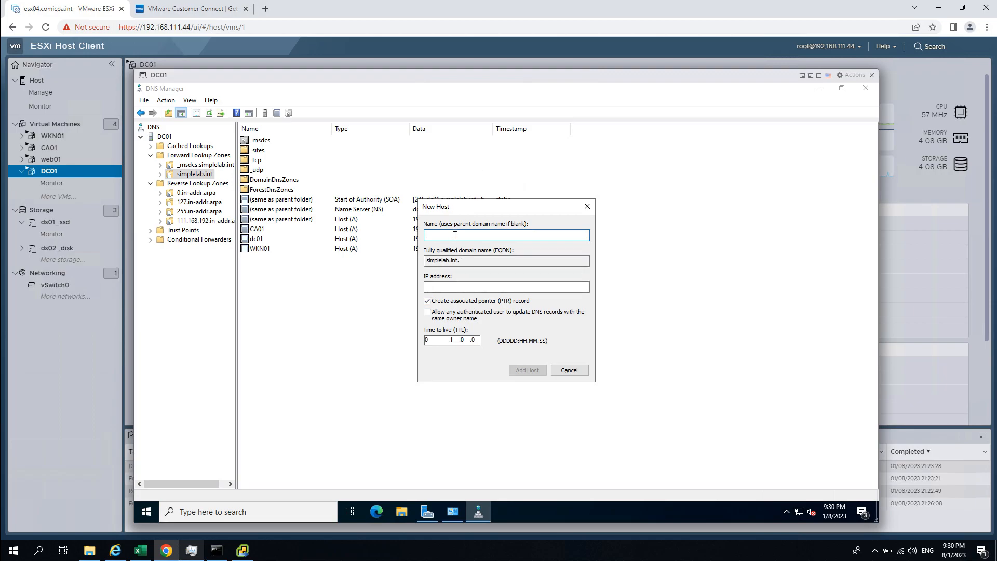
pyautogui.write('vc01')
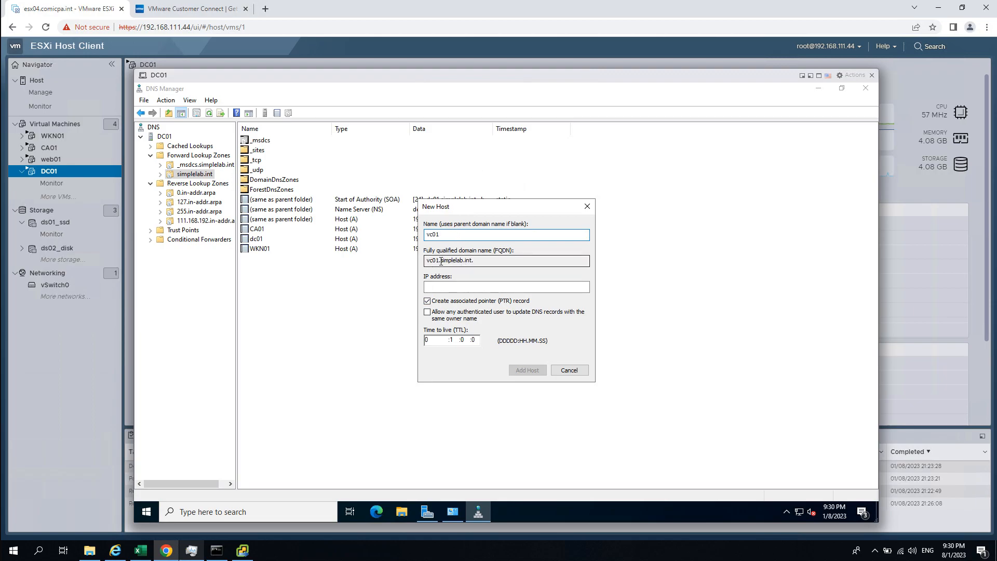
pyautogui.click(450, 286)
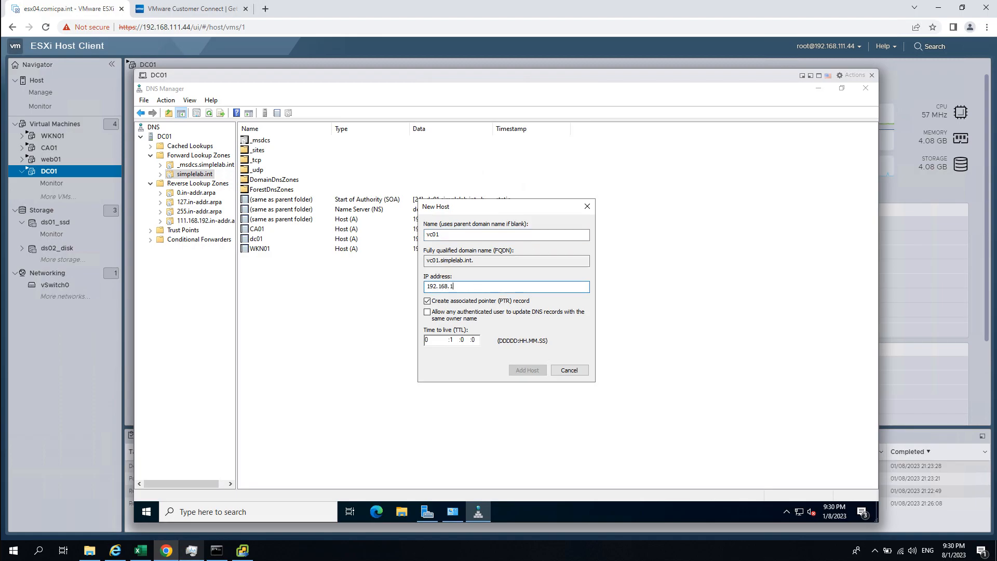
pyautogui.write('192.168.111.111')
pyautogui.press('Tab')
pyautogui.press('Tab')
pyautogui.press('Tab')
pyautogui.press('Tab')
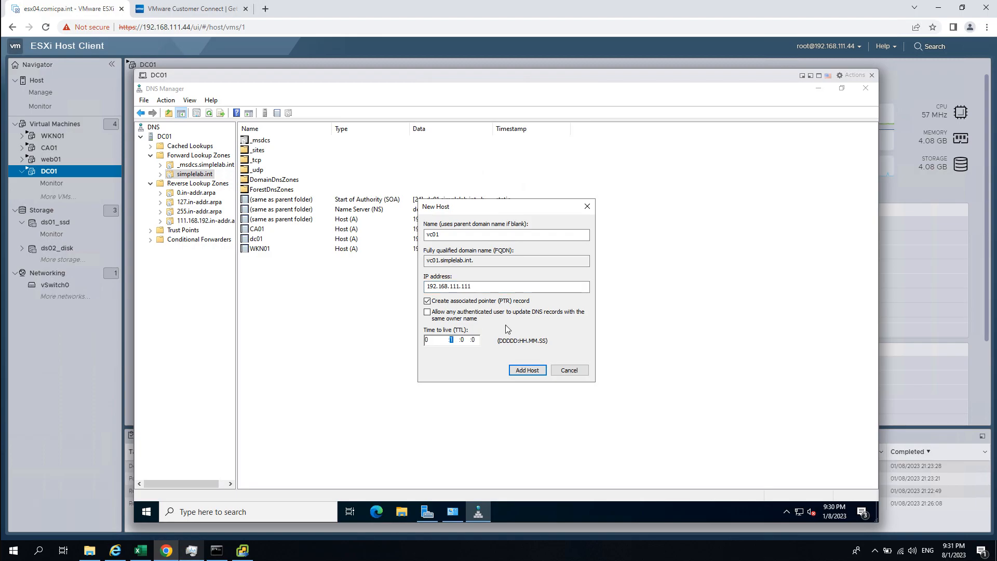
pyautogui.click(465, 339)
pyautogui.press('Tab')
pyautogui.write('5')
pyautogui.click(538, 369)
pyautogui.click(583, 332)
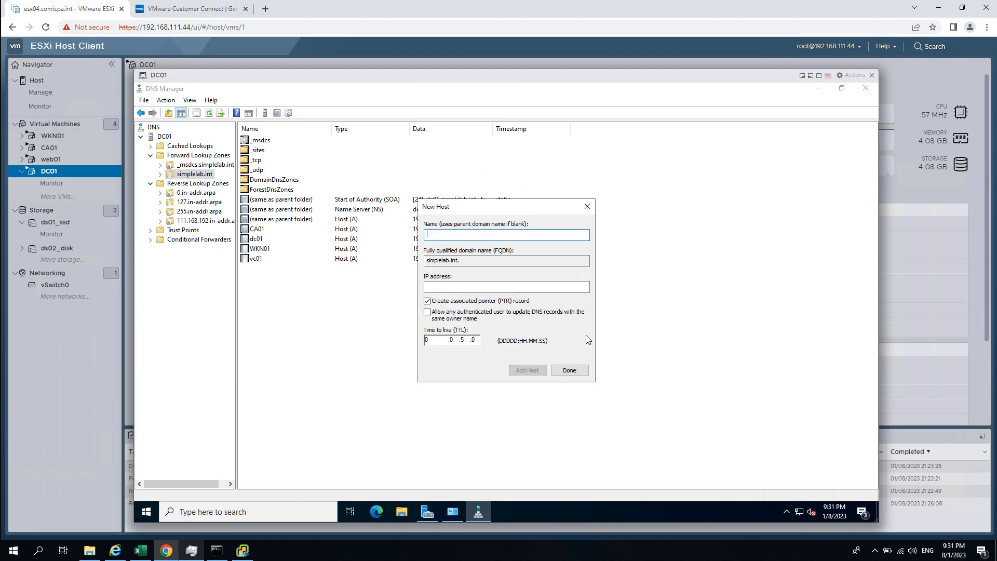
pyautogui.click(568, 370)
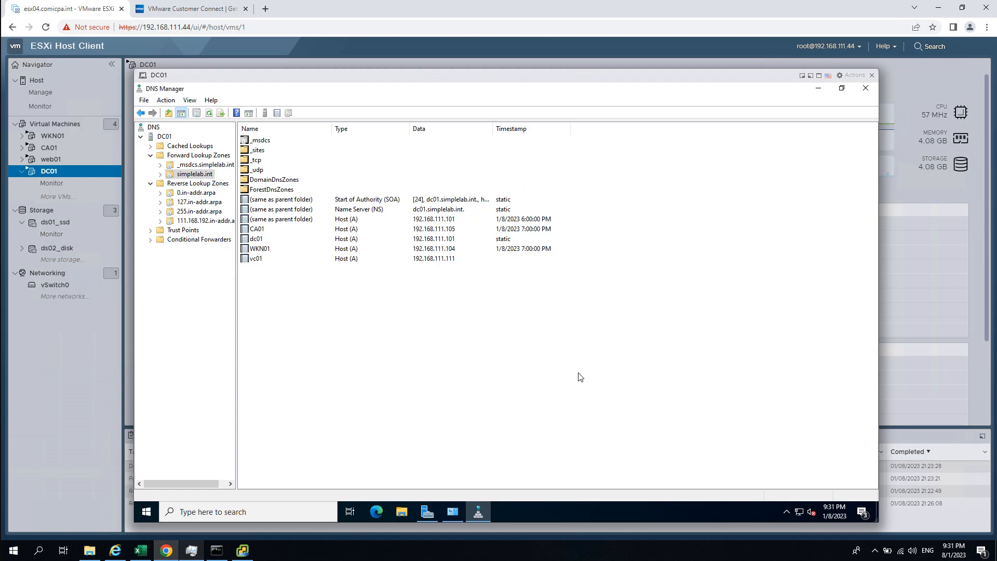
# - Verify the new 192.168.111.111 pointer record in the 111.168.192.in-addr.arpa zone
pyautogui.click(201, 222)
pyautogui.click(423, 161)
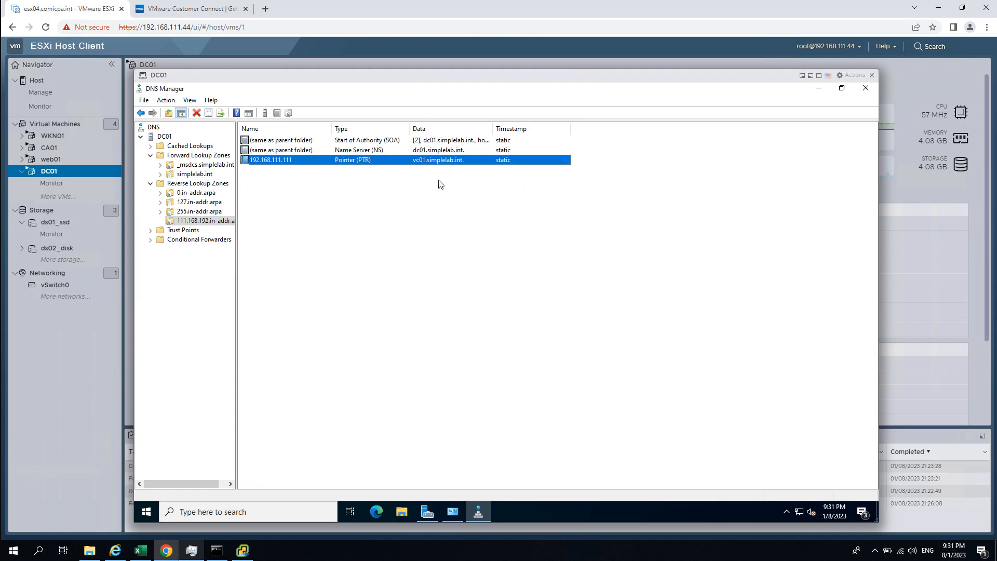
pyautogui.click(772, 165)
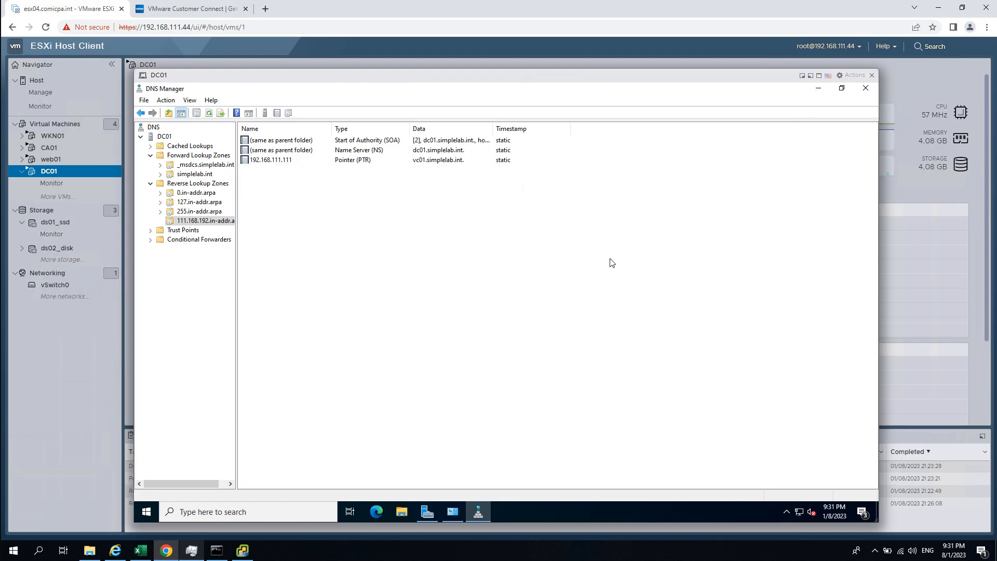
# - Bring the installer back, scroll through the stage 1 network settings, and reopen Command Prompt
pyautogui.click(249, 552)
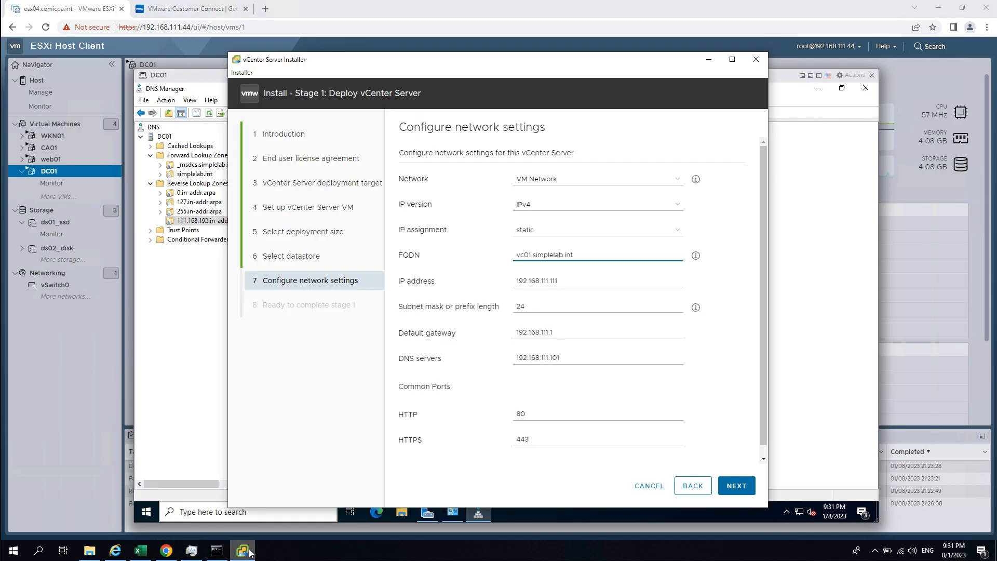
pyautogui.scroll(-1, 608, 185)
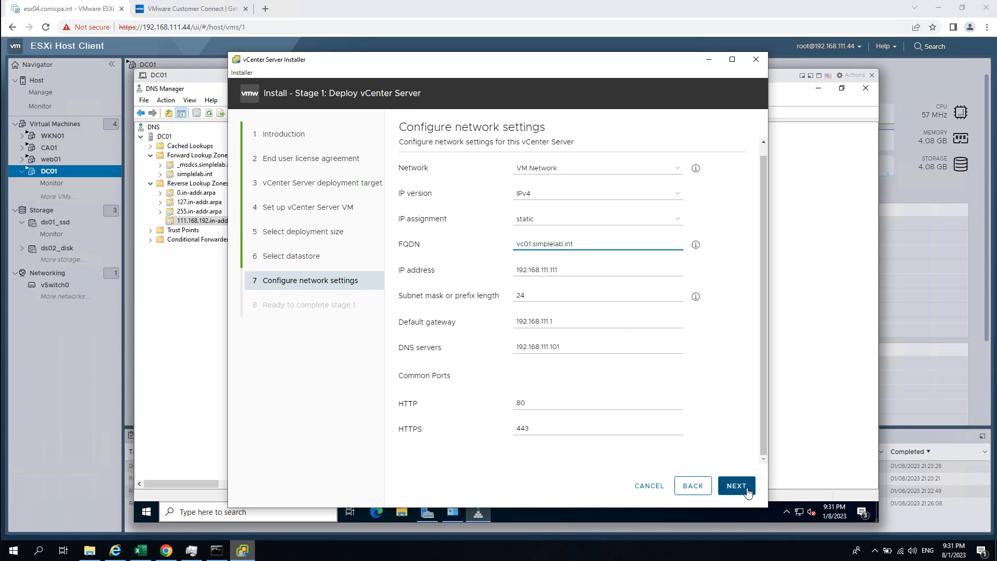
pyautogui.scroll(-2, 688, 393)
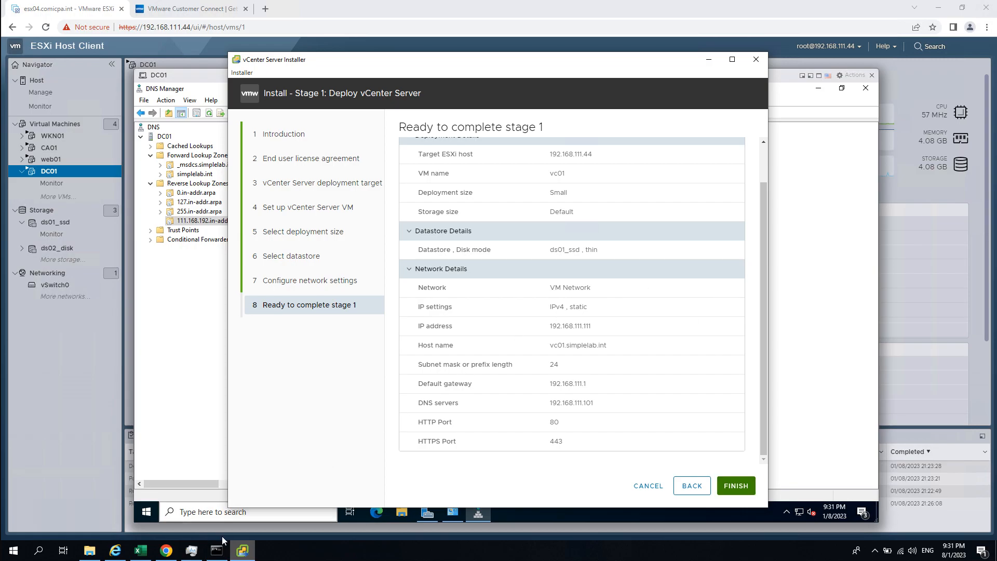
pyautogui.click(224, 553)
# - Rerun nslookup for vc01.simplelab.int and mark the answering DNS server name
pyautogui.click(263, 213)
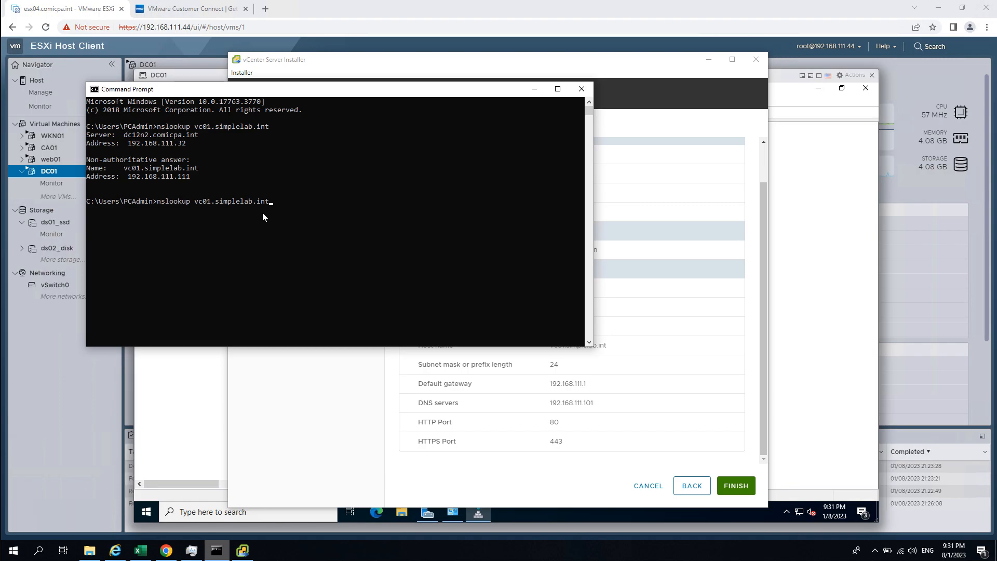
pyautogui.press('Return')
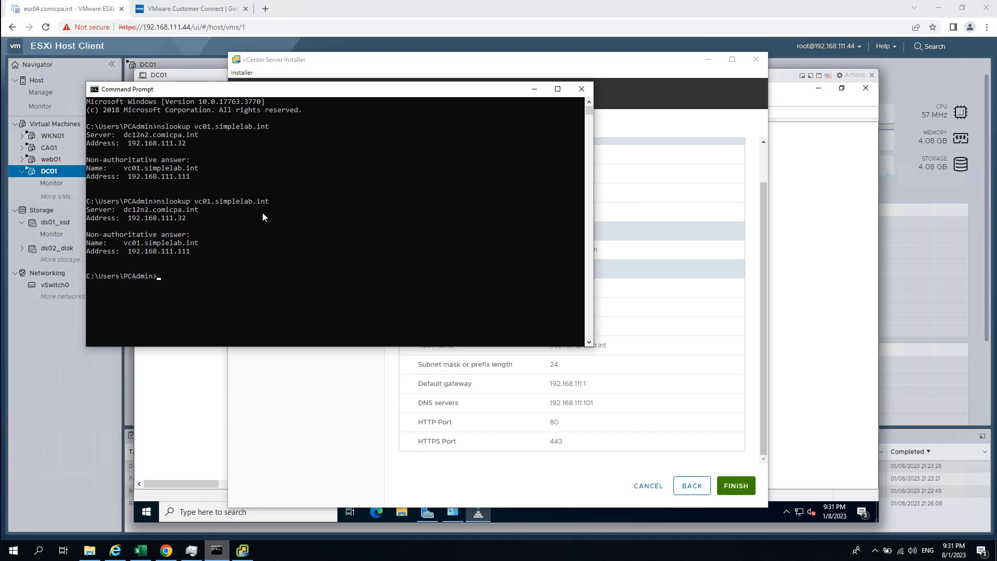
pyautogui.moveTo(122, 209); pyautogui.dragTo(193, 213)
pyautogui.click(200, 225)
pyautogui.click(122, 210)
pyautogui.moveTo(125, 210); pyautogui.dragTo(197, 214)
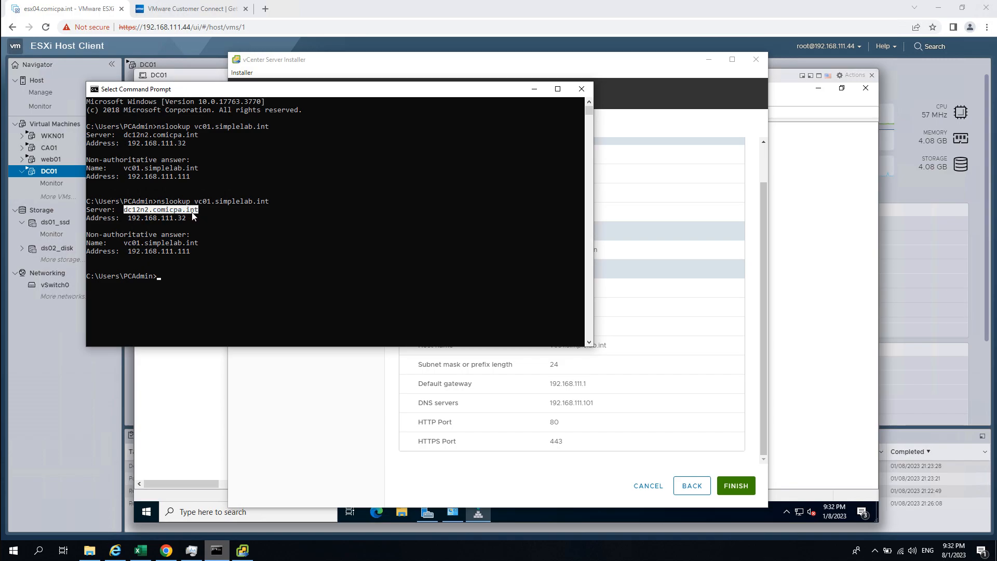
# - Confirm vc01.simplelab.int resolves to 192.168.111.111, then finish stage 1 to start deployment
pyautogui.moveTo(129, 219); pyautogui.dragTo(187, 220)
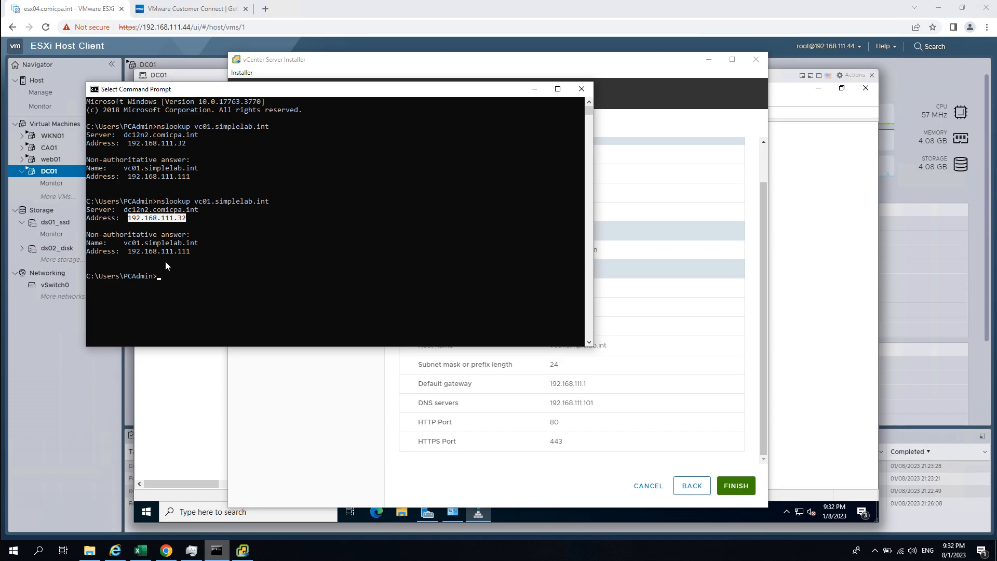
pyautogui.moveTo(149, 247); pyautogui.dragTo(197, 247)
pyautogui.moveTo(125, 245); pyautogui.dragTo(179, 248)
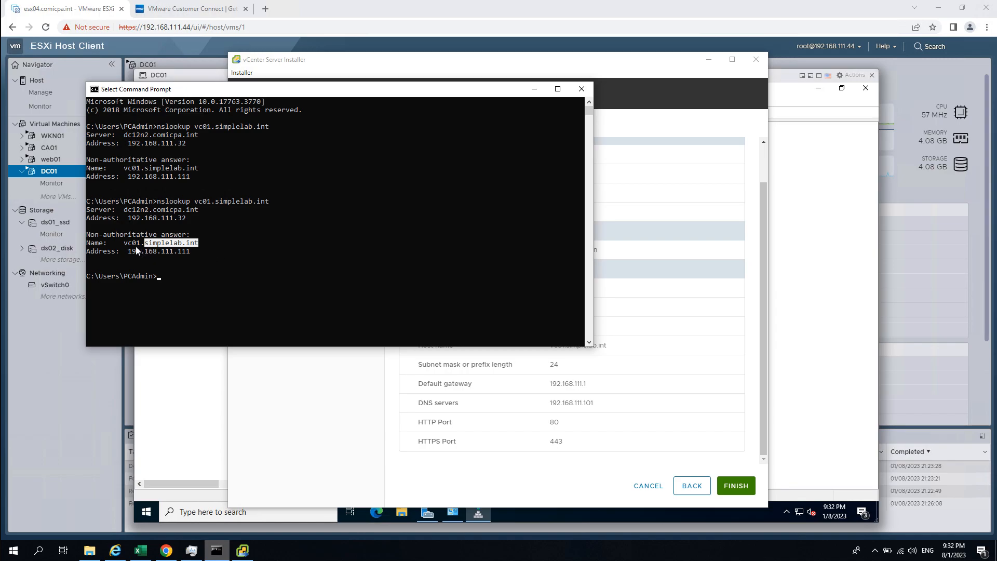
pyautogui.moveTo(128, 253); pyautogui.dragTo(192, 253)
pyautogui.moveTo(121, 243); pyautogui.dragTo(197, 248)
pyautogui.moveTo(128, 253); pyautogui.dragTo(189, 253)
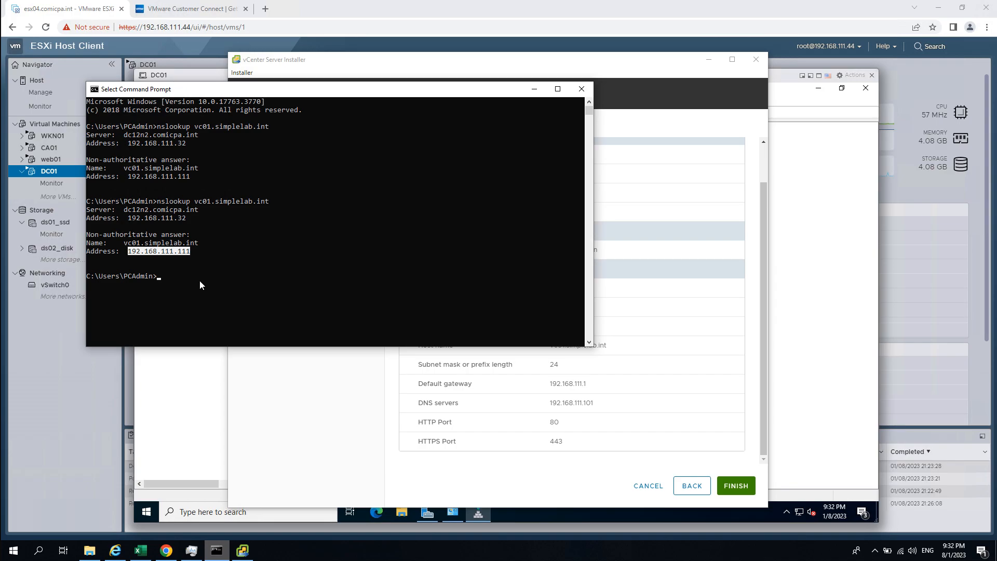
pyautogui.click(341, 438)
pyautogui.click(734, 489)
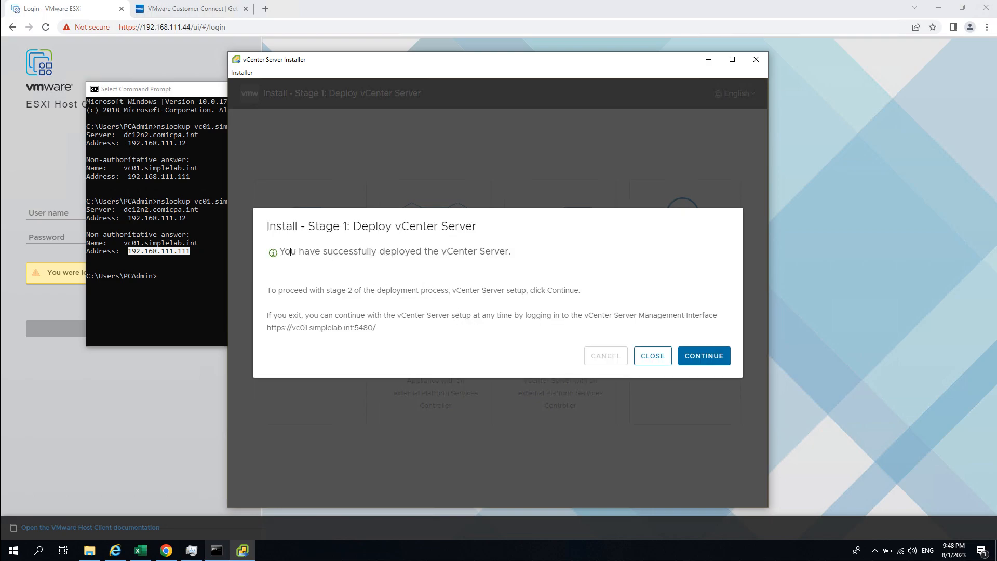
# - Acknowledge the stage 1 success and advance past the stage 2 introduction
pyautogui.moveTo(290, 251); pyautogui.dragTo(554, 265)
pyautogui.click(709, 358)
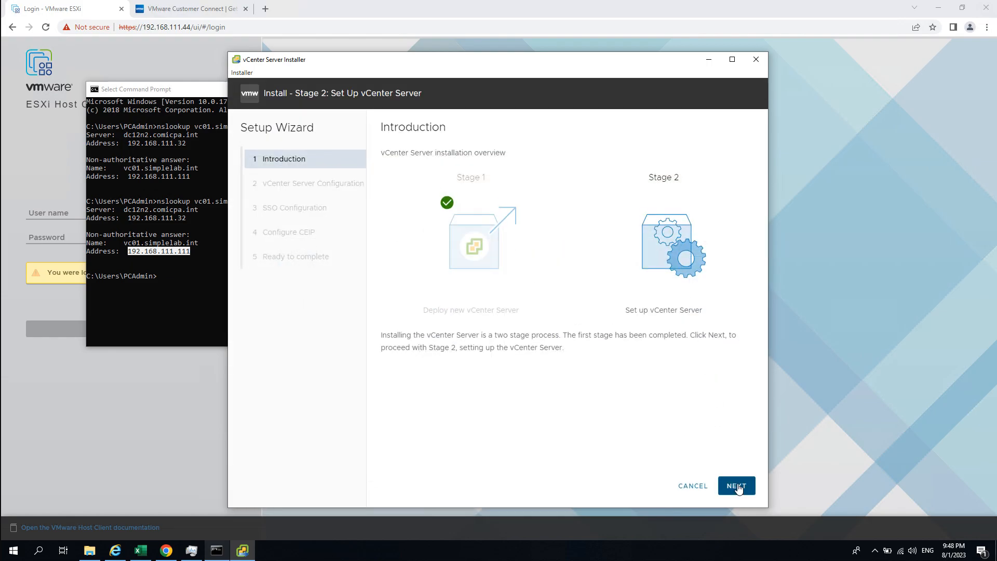
pyautogui.click(737, 486)
# - Set time synchronization mode to NTP servers with server 192.168.111.101
pyautogui.click(556, 159)
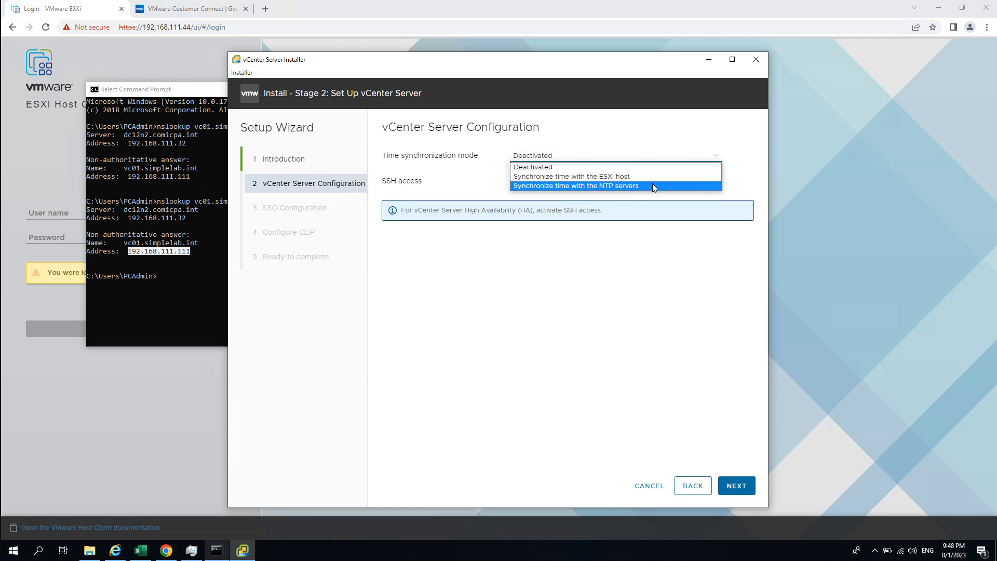
pyautogui.click(652, 185)
pyautogui.click(582, 182)
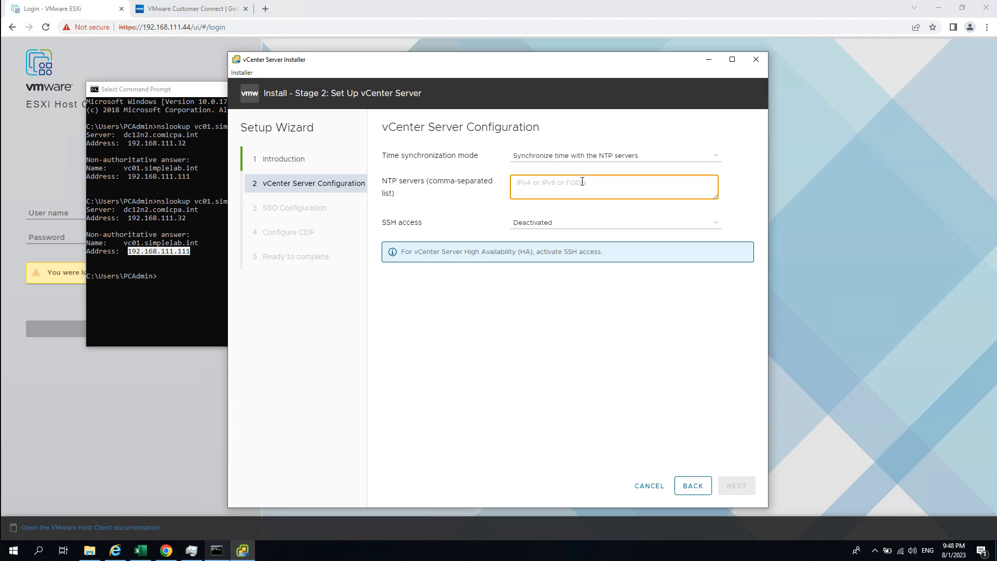
pyautogui.write('192')
pyautogui.press('BackSpace')
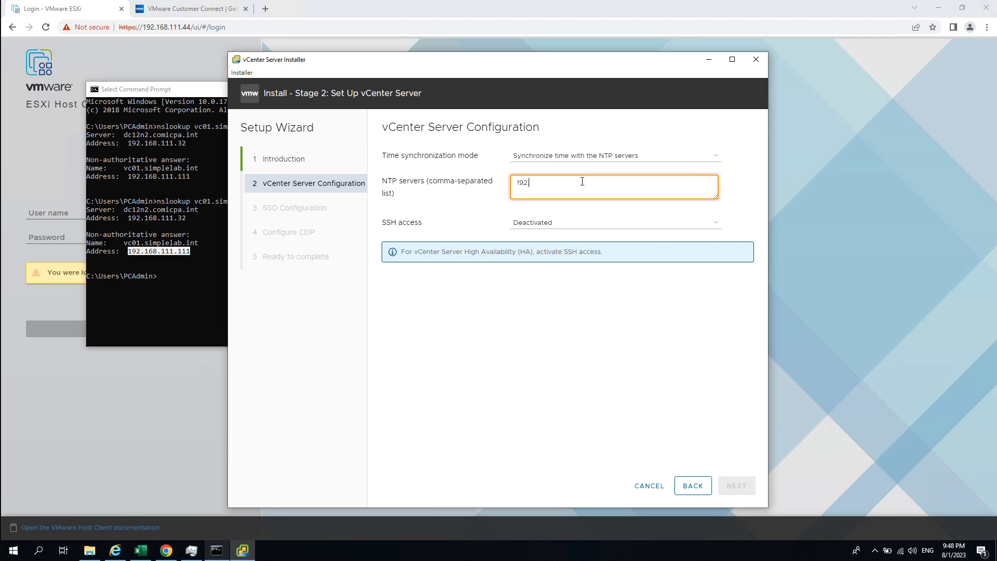
pyautogui.write('.168.111.101')
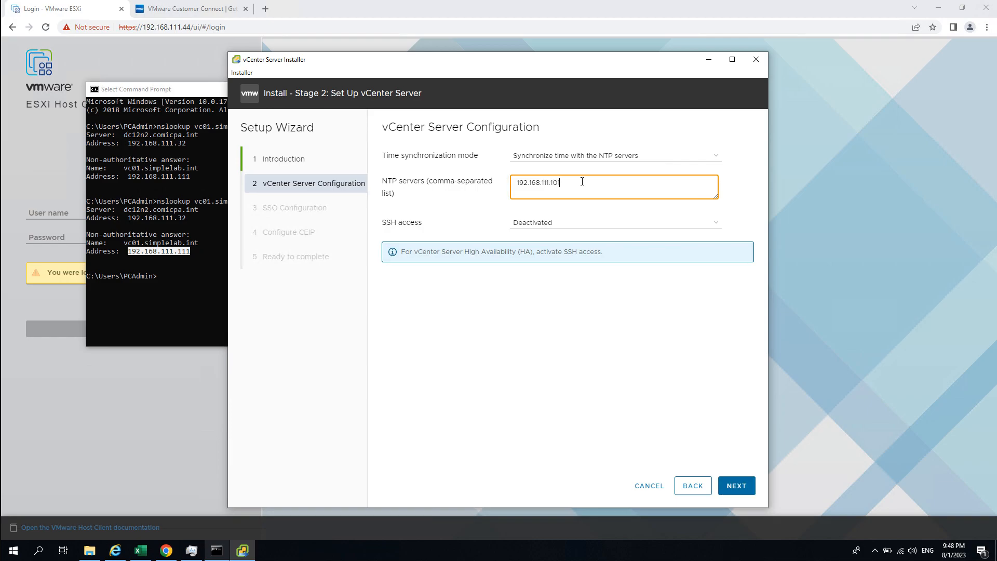
# - Set SSH access to Activated and advance to SSO configuration
pyautogui.click(561, 223)
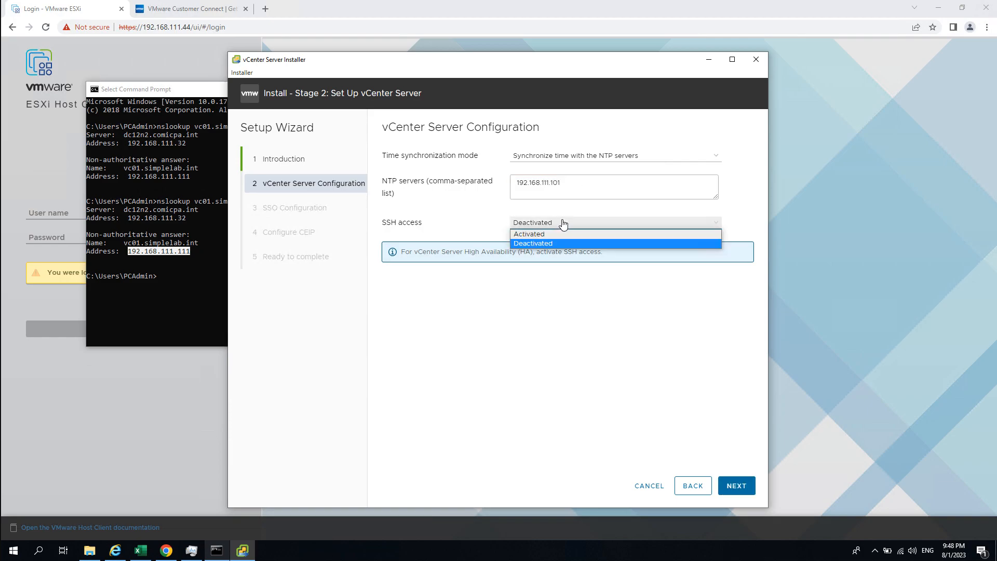
pyautogui.click(567, 233)
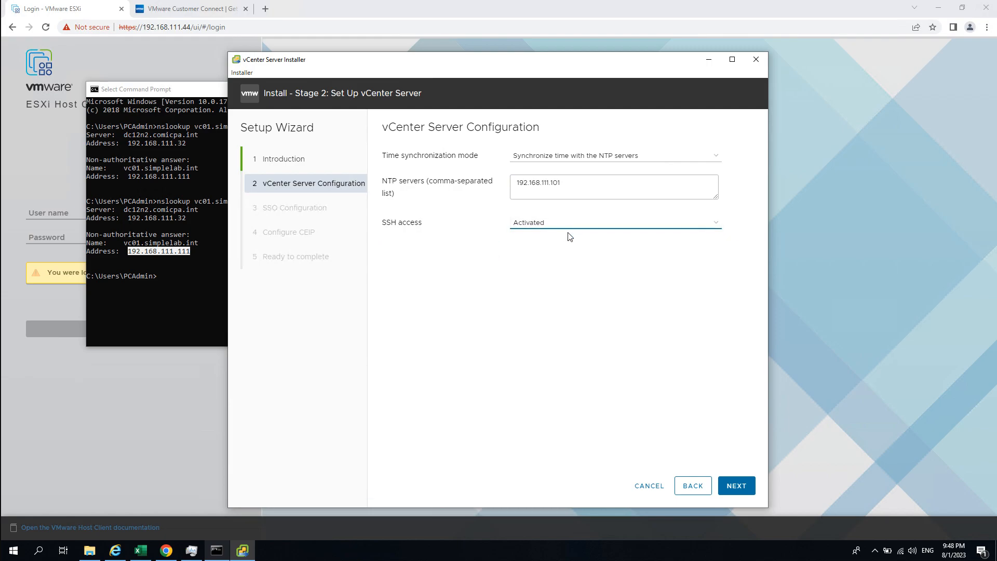
pyautogui.click(731, 486)
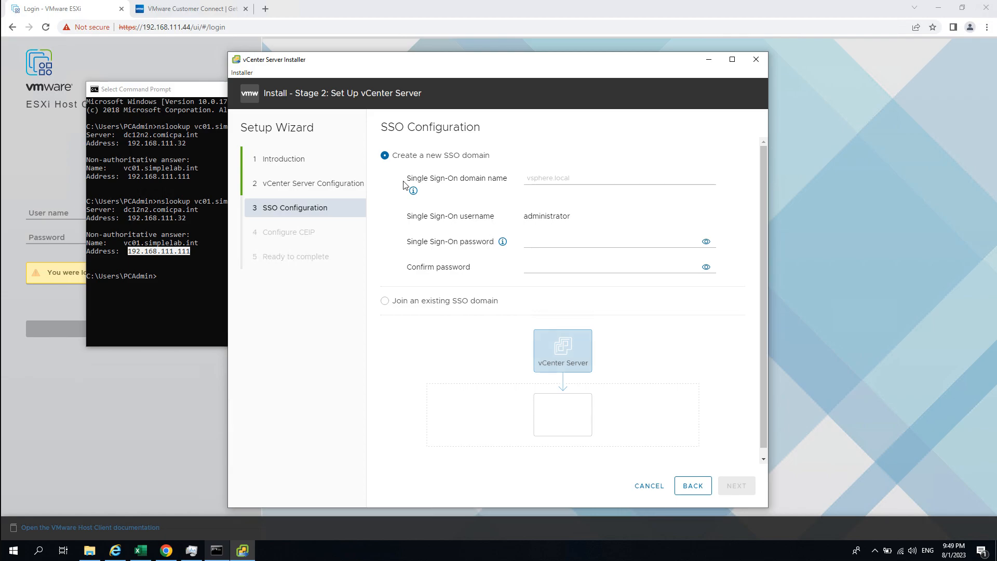
# - Enter simplelab.vc as the new Single Sign-On domain name
pyautogui.moveTo(382, 127); pyautogui.dragTo(499, 138)
pyautogui.click(498, 138)
pyautogui.click(541, 174)
pyautogui.write('simplelab.')
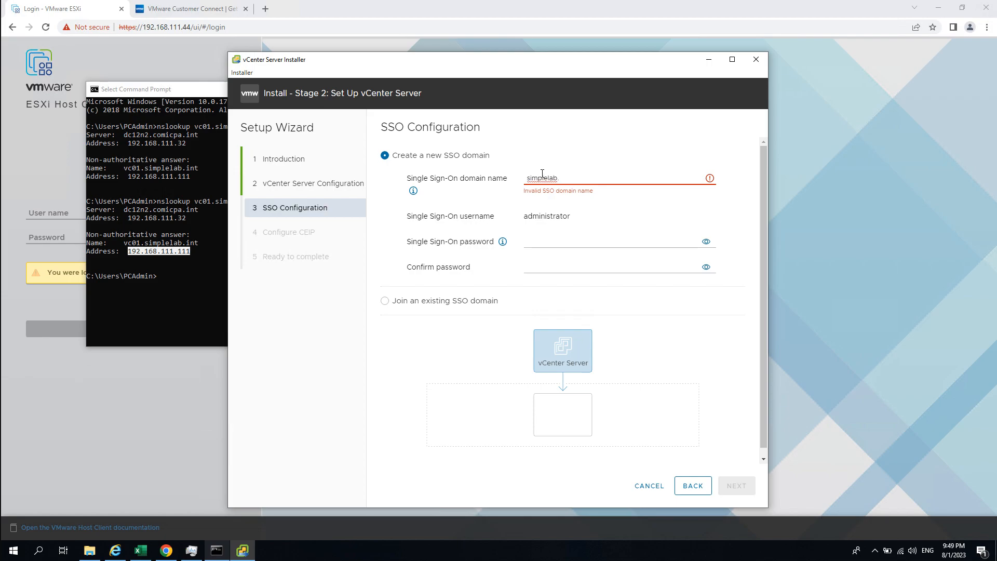
pyautogui.write('vc')
pyautogui.click(614, 228)
# - Type the administrator's Single Sign-On password and its confirmation
pyautogui.click(557, 239)
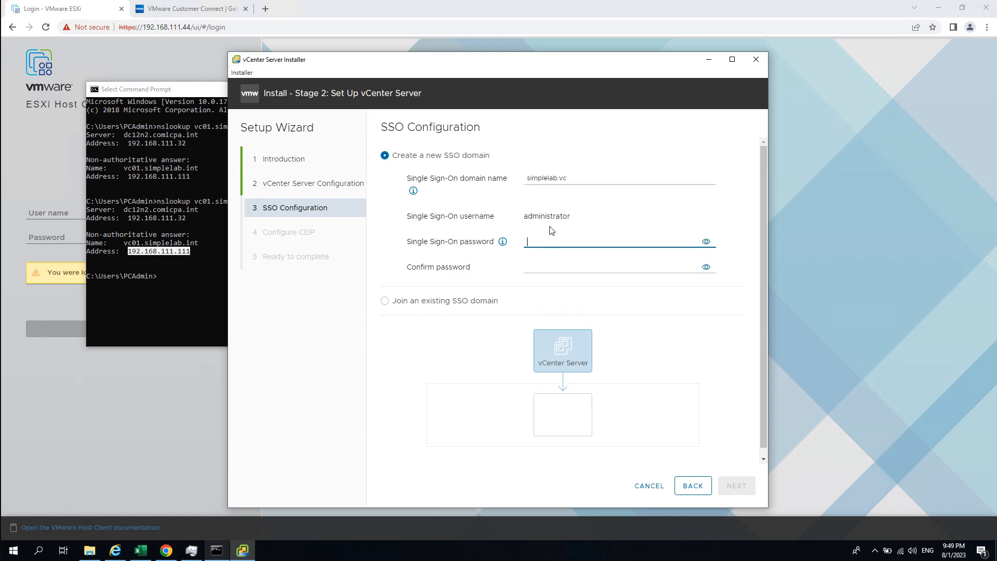
pyautogui.doubleClick(549, 223)
pyautogui.click(541, 216)
pyautogui.click(548, 245)
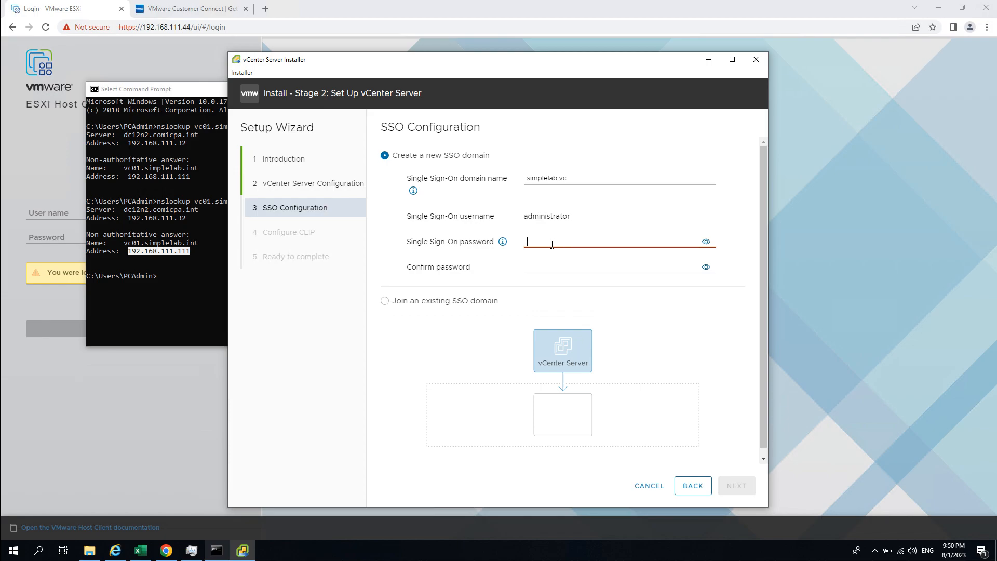
pyautogui.write('*******')
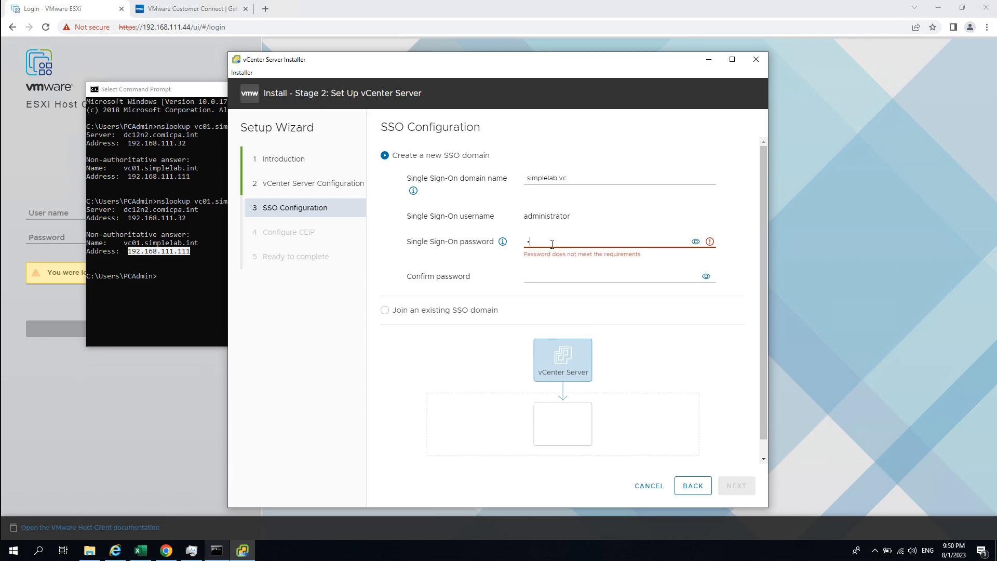
pyautogui.write('*')
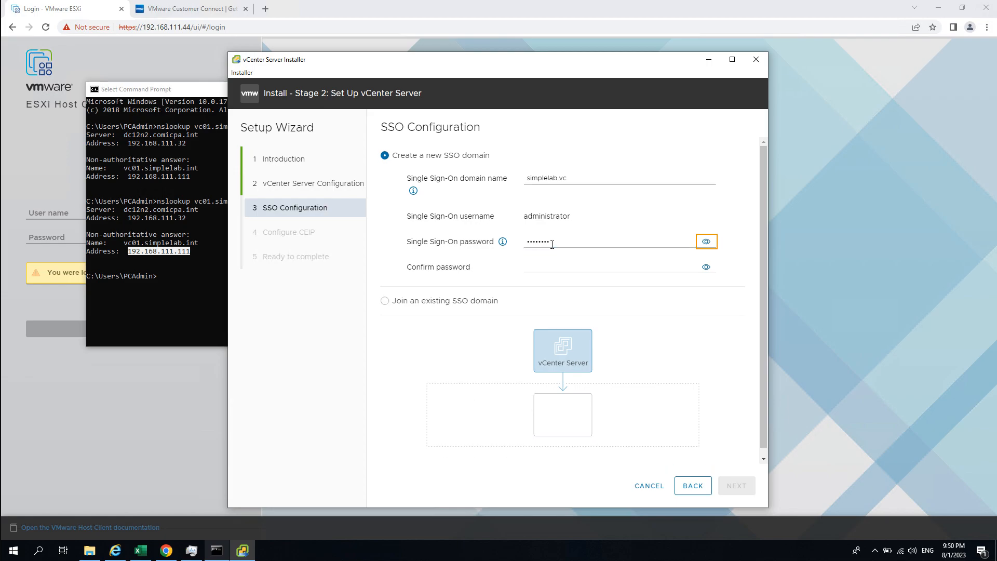
pyautogui.press('Tab')
pyautogui.click(567, 267)
pyautogui.write('********')
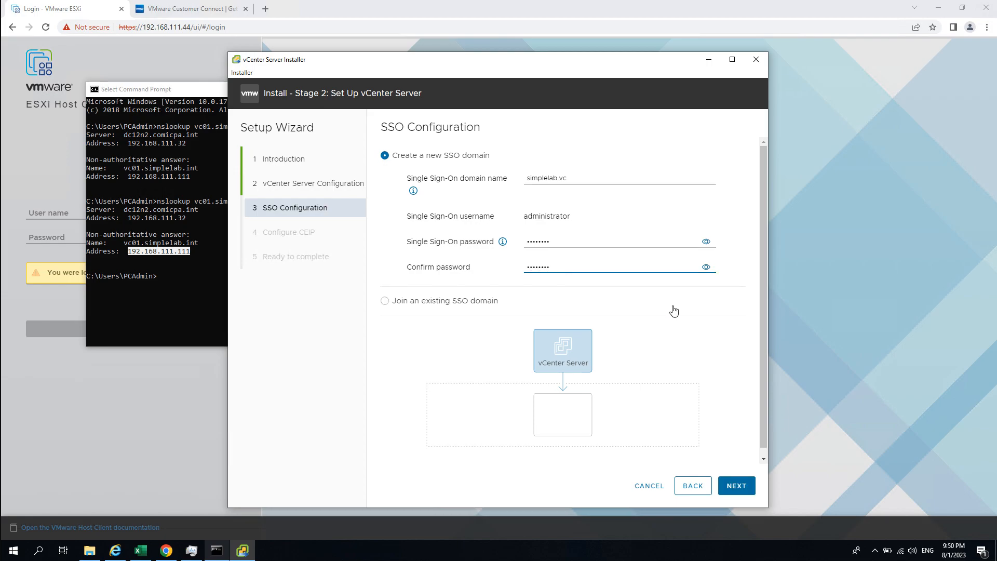
pyautogui.click(673, 311)
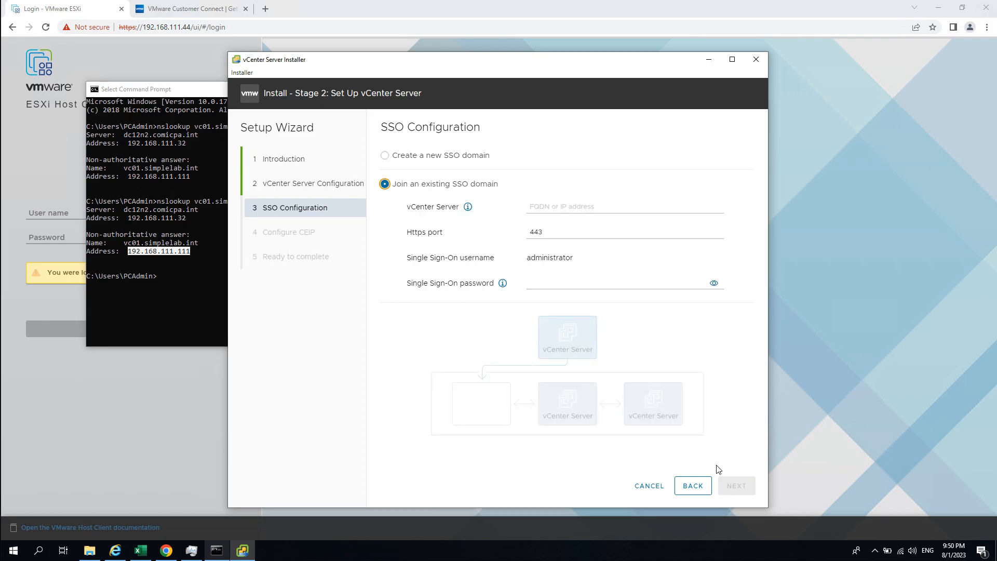
# - Reselect Create a new SSO domain and retype matching SSO passwords in both fields
pyautogui.click(692, 486)
pyautogui.click(736, 487)
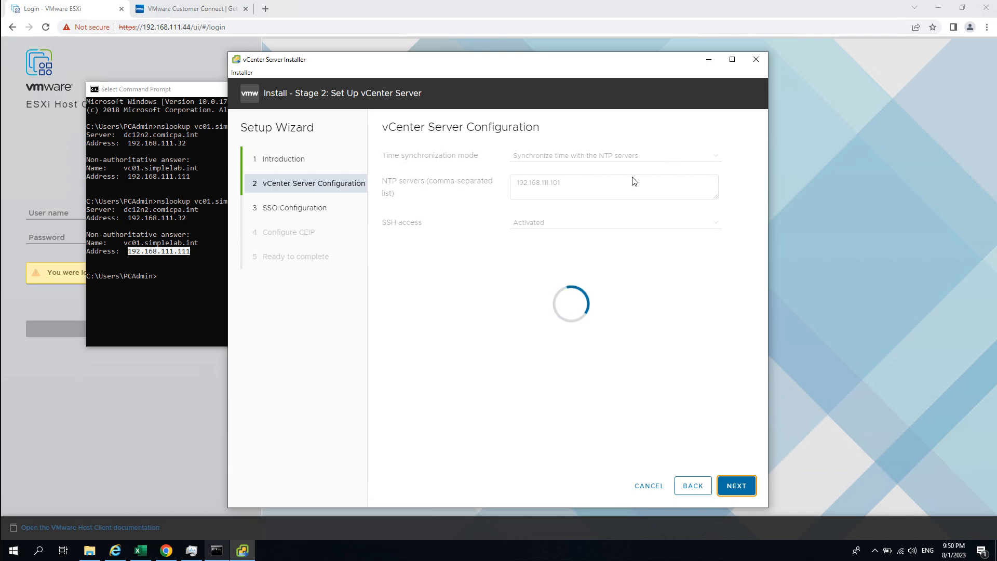
pyautogui.click(592, 204)
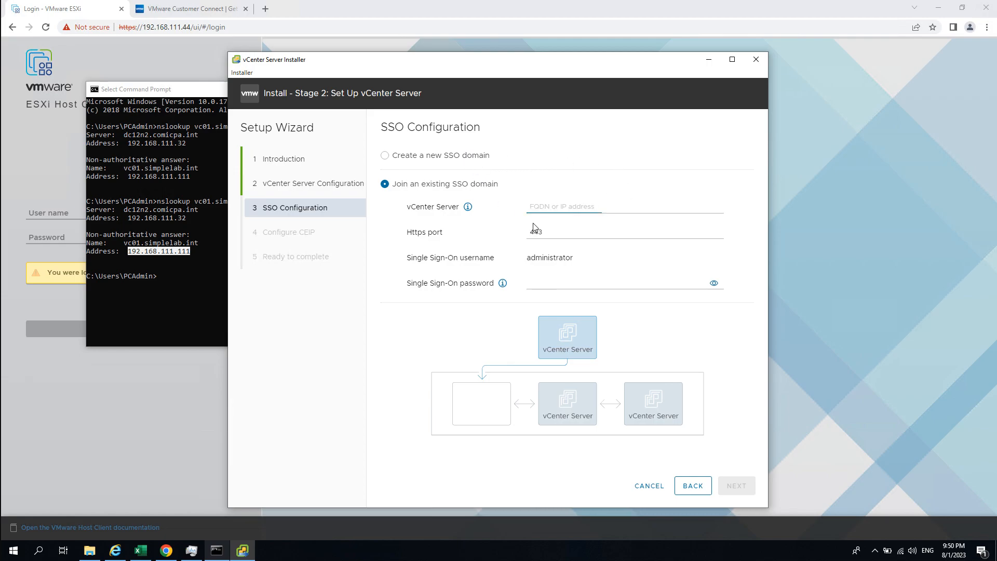
pyautogui.click(465, 155)
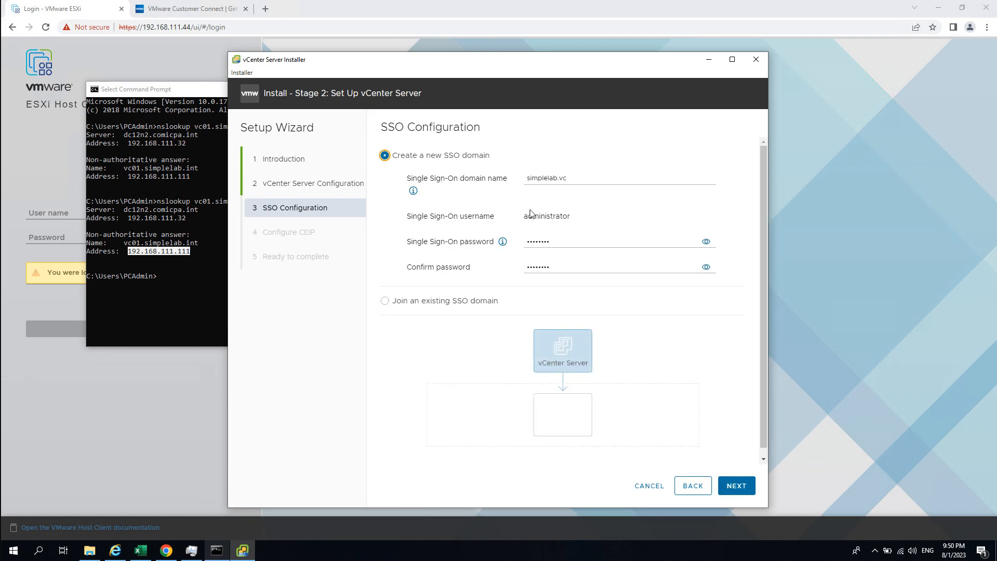
pyautogui.doubleClick(570, 238)
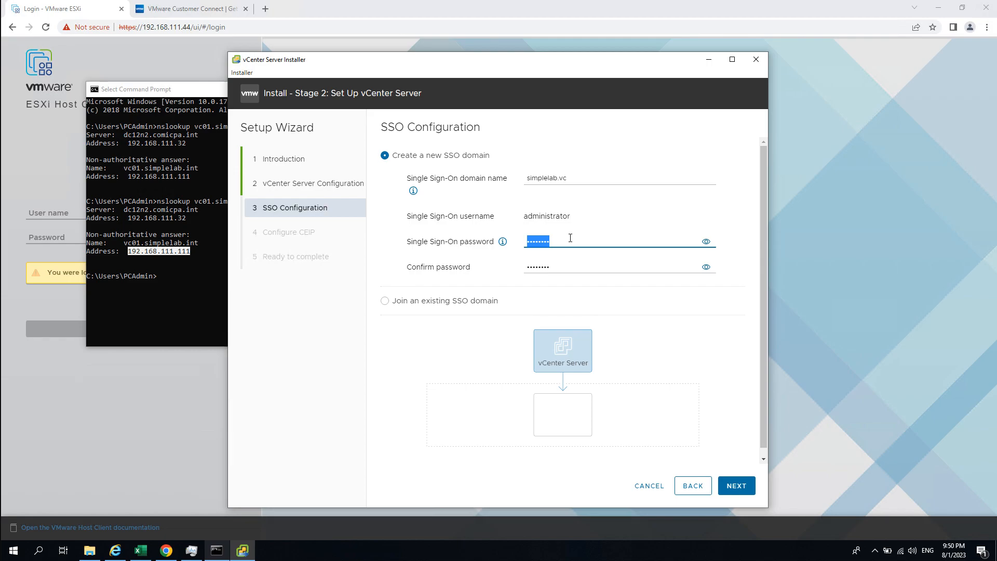
pyautogui.write('••••••••')
pyautogui.press('Tab')
pyautogui.write('•')
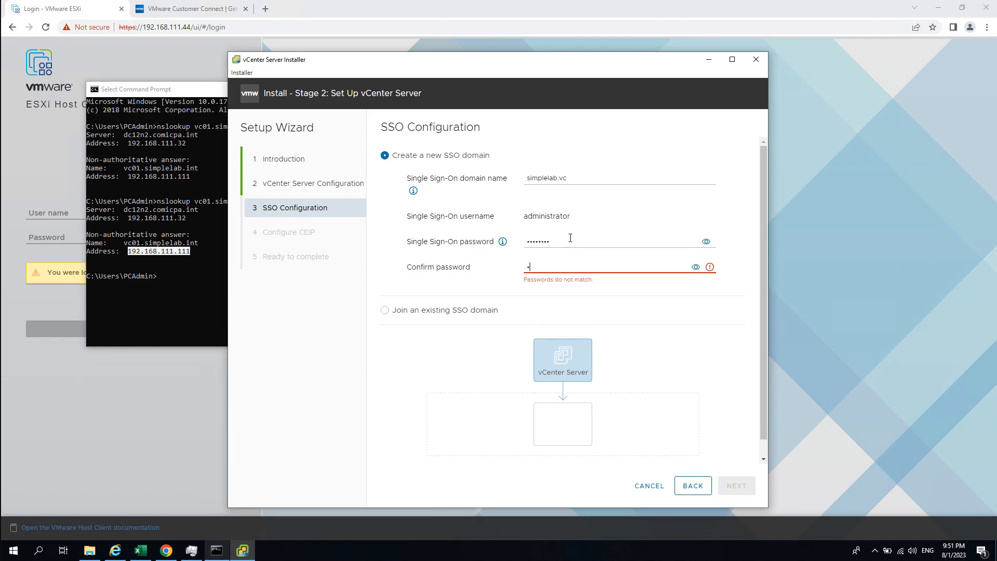
pyautogui.write('•••••••')
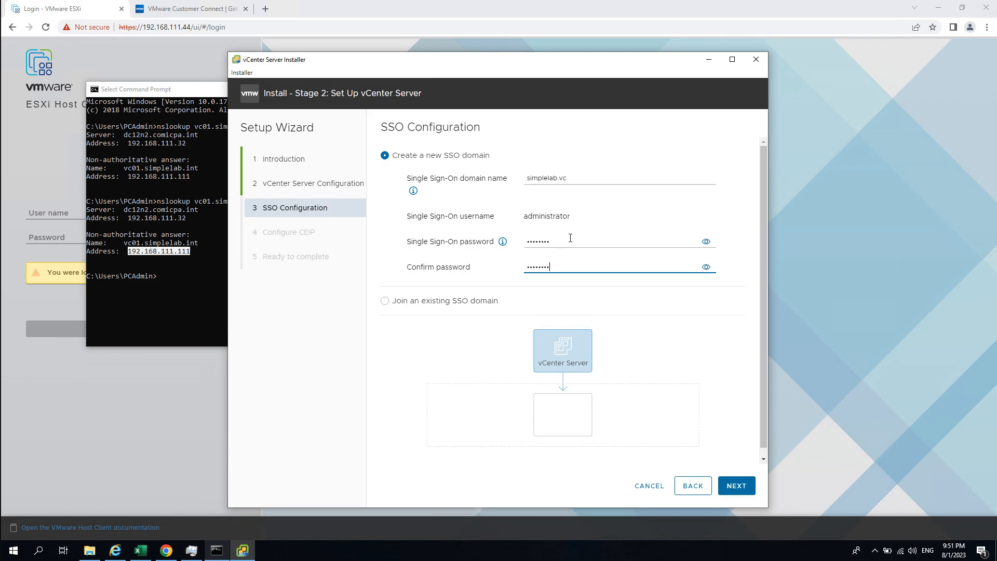
pyautogui.click(738, 488)
# - Opt out of CEIP, review the summary, and finish stage 2, confirming the warning
pyautogui.click(386, 395)
pyautogui.click(744, 488)
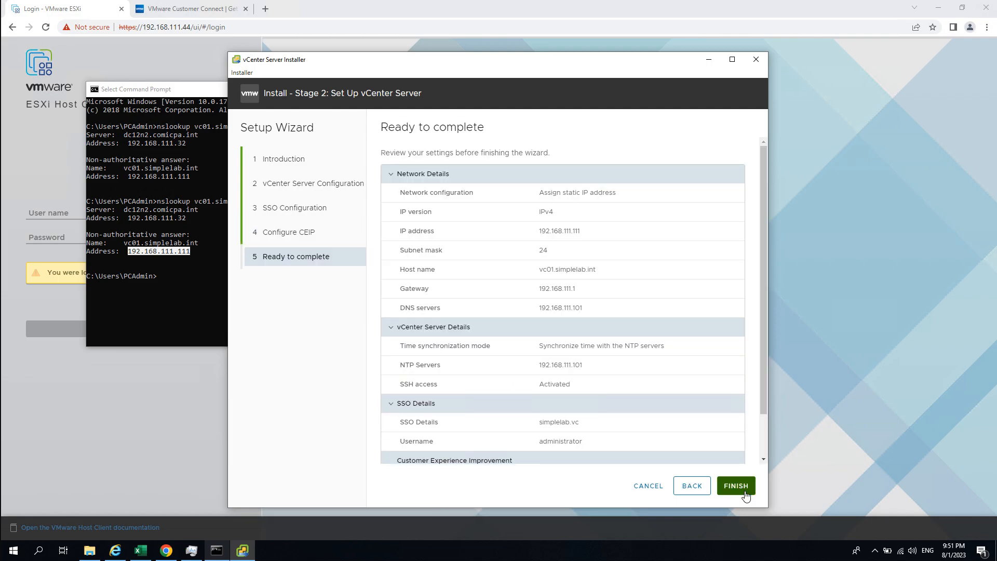
pyautogui.scroll(-2, 626, 378)
pyautogui.click(734, 485)
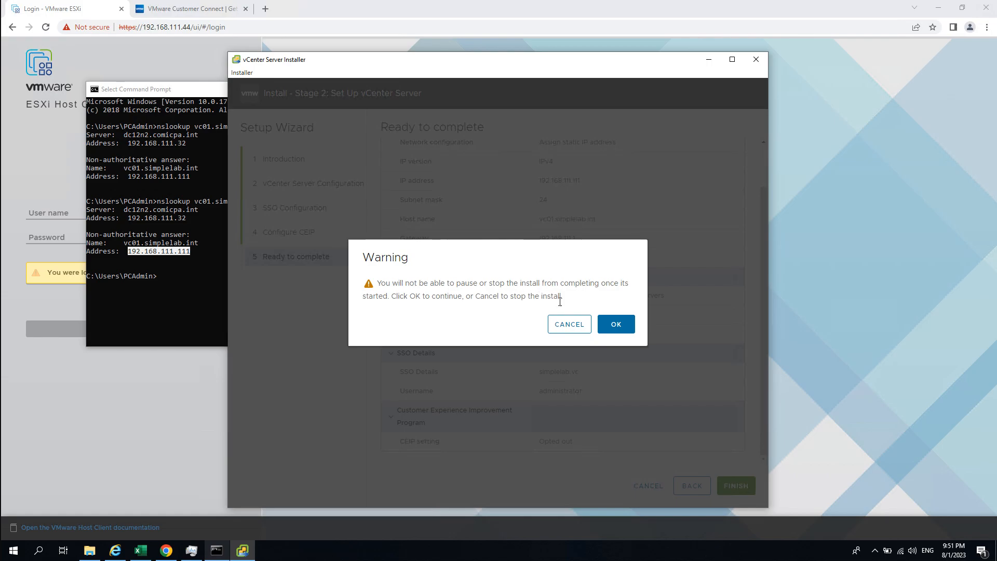
pyautogui.click(608, 325)
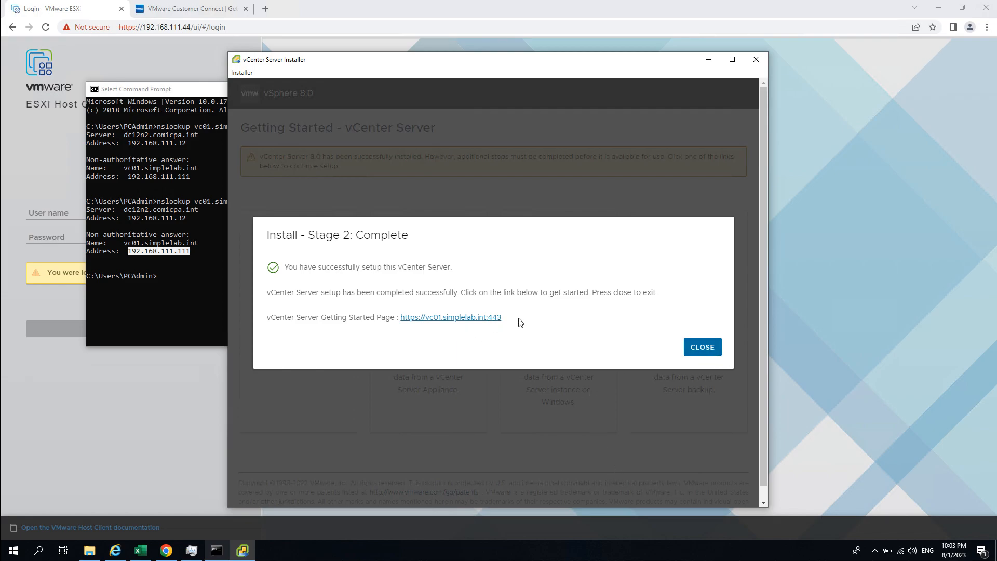
# - Close the completed vCenter installer and minimise the Command Prompt window
pyautogui.moveTo(536, 321); pyautogui.dragTo(400, 318)
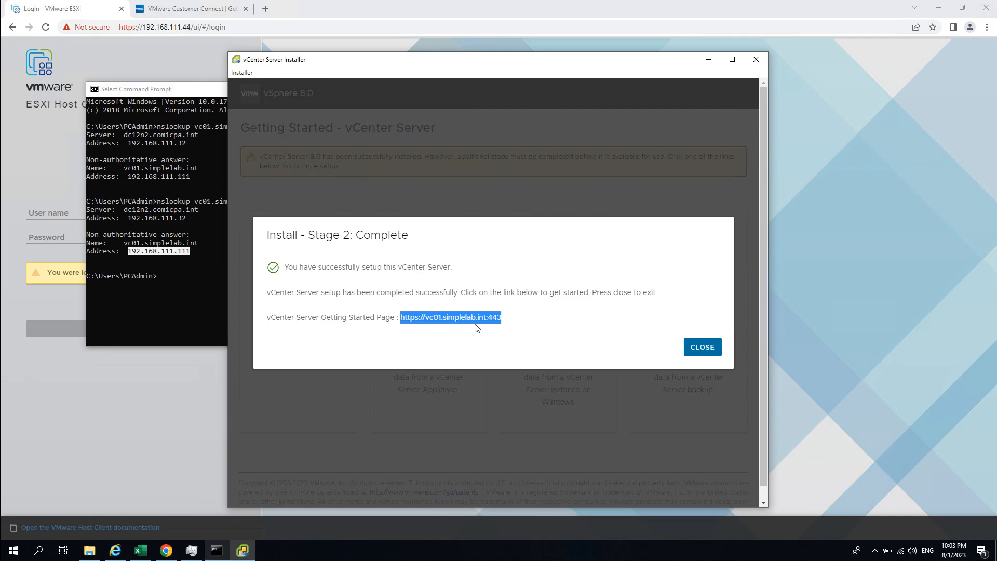
pyautogui.click(578, 319)
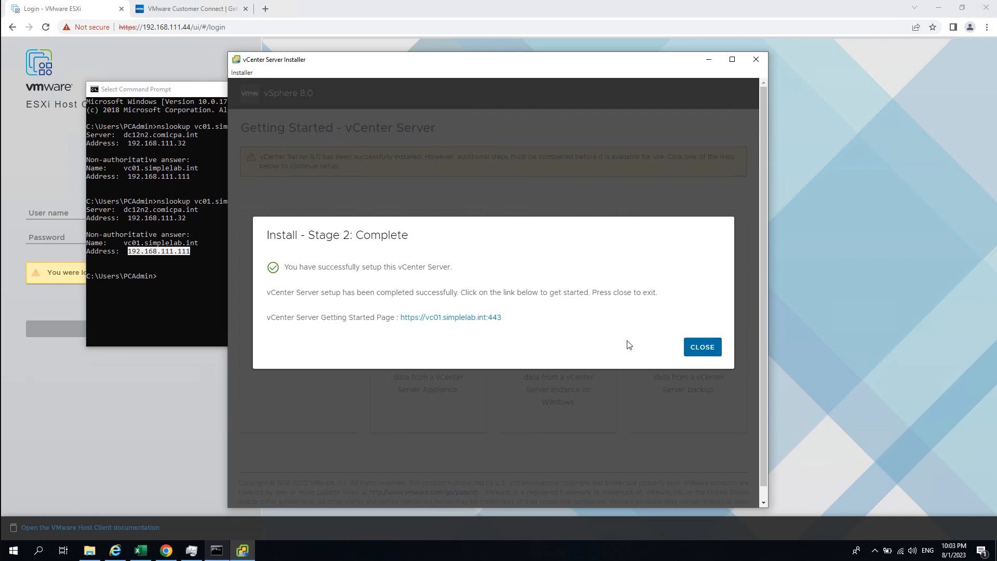
pyautogui.click(706, 347)
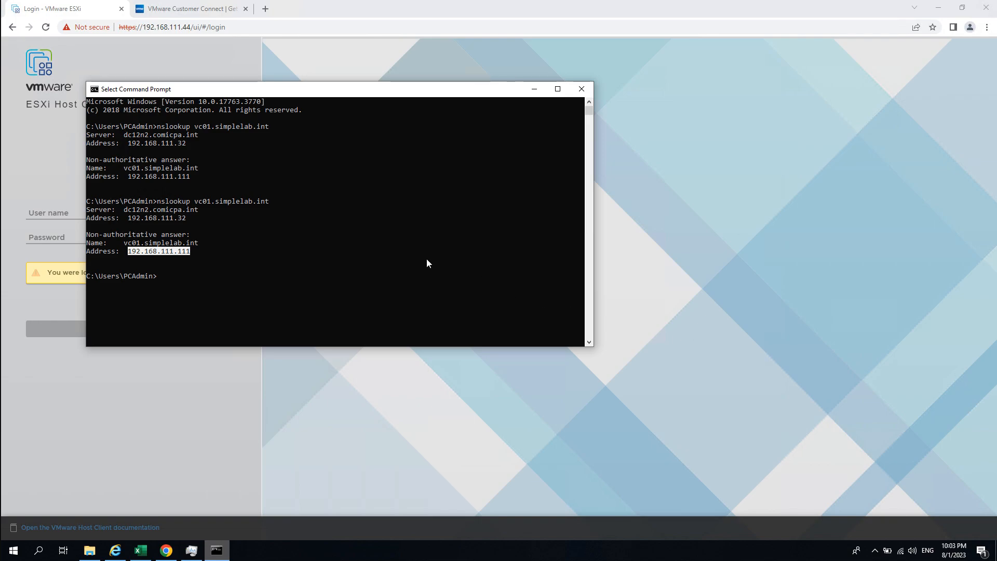
pyautogui.click(412, 291)
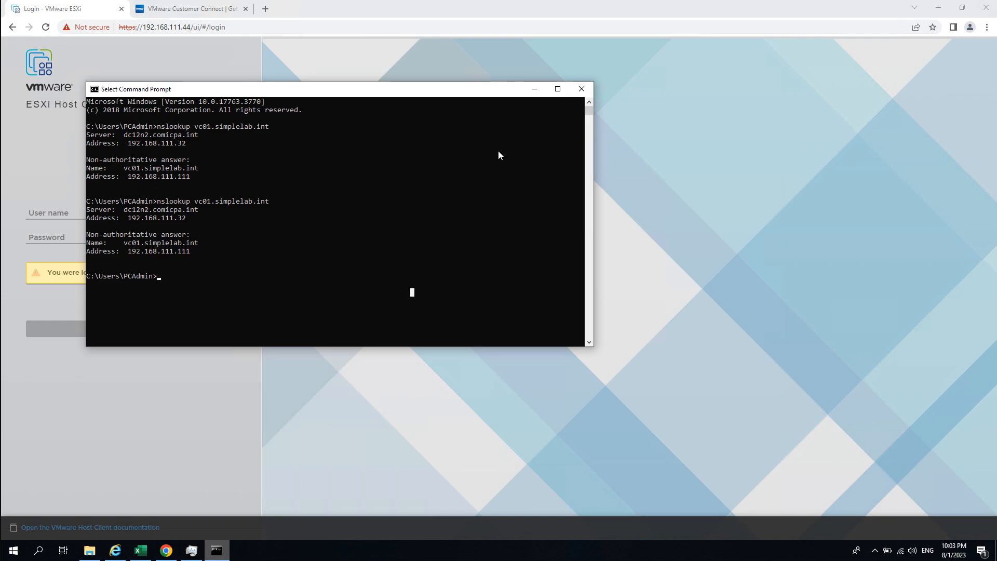
pyautogui.click(533, 91)
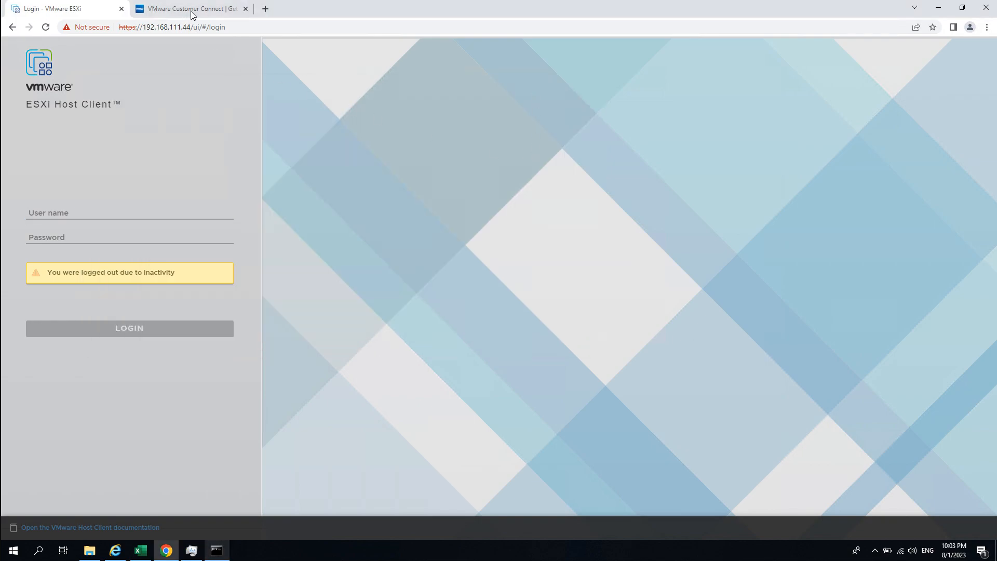
pyautogui.click(266, 10)
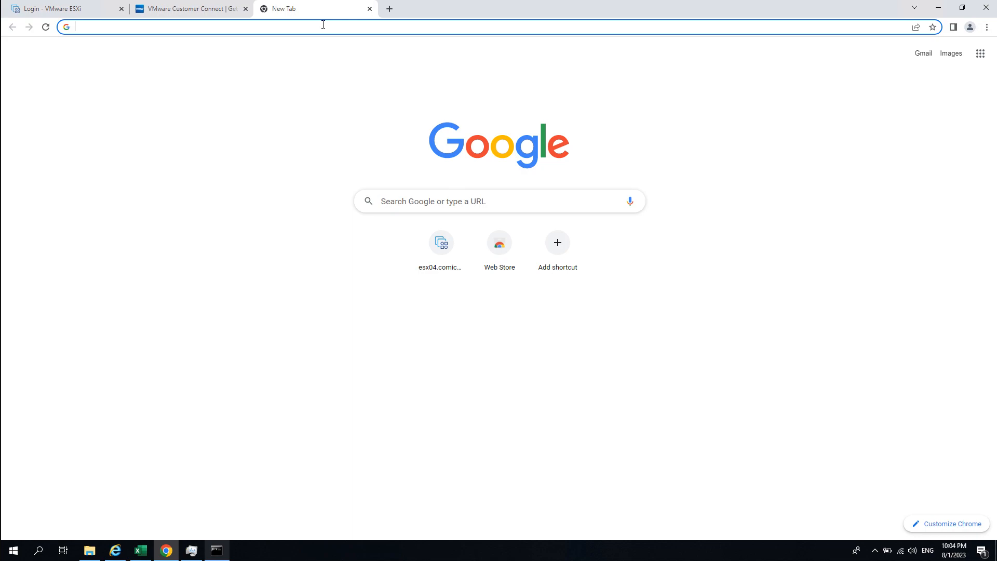
pyautogui.write('https')
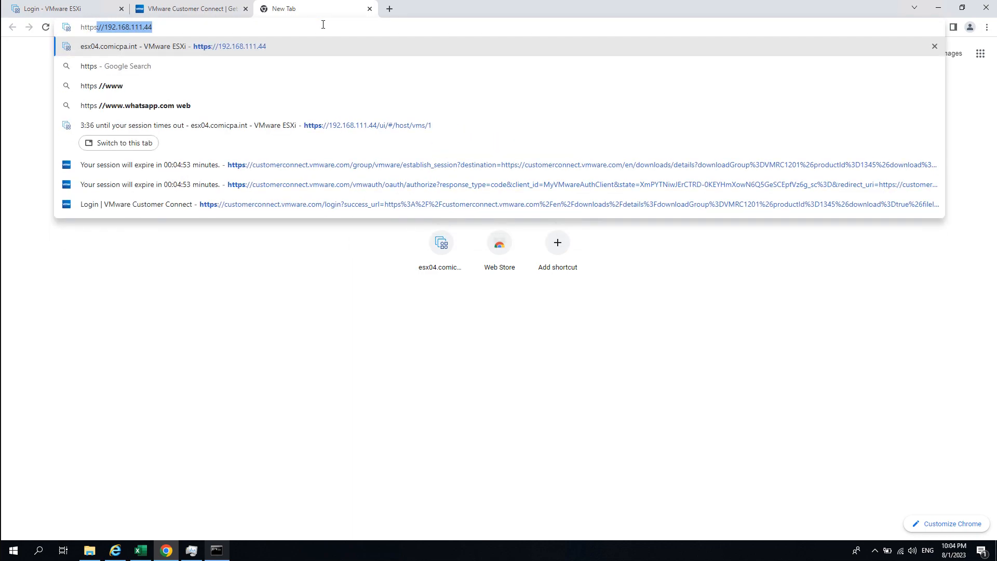
pyautogui.press('Right')
pyautogui.press('BackSpace')
pyautogui.press('BackSpace')
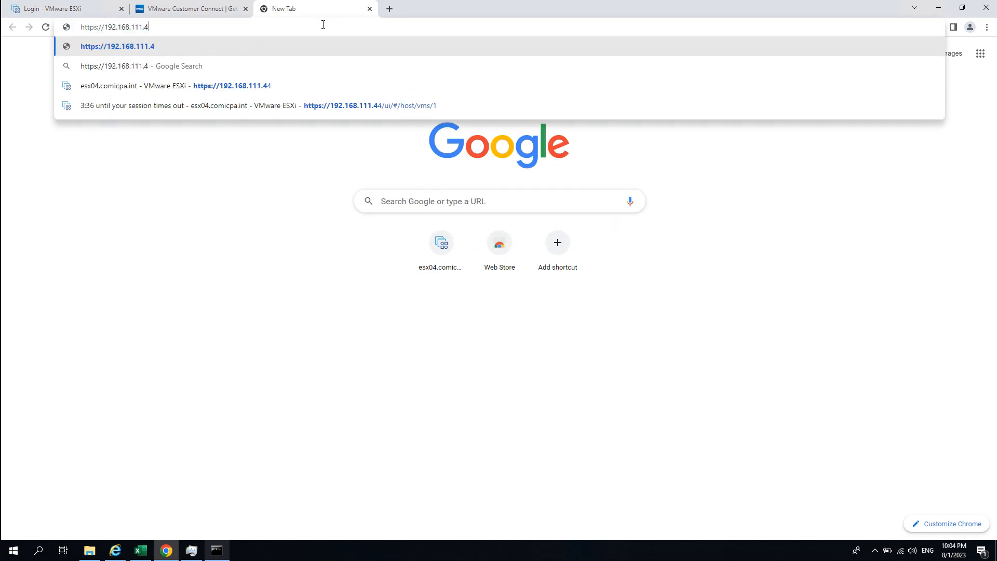
pyautogui.write('111:')
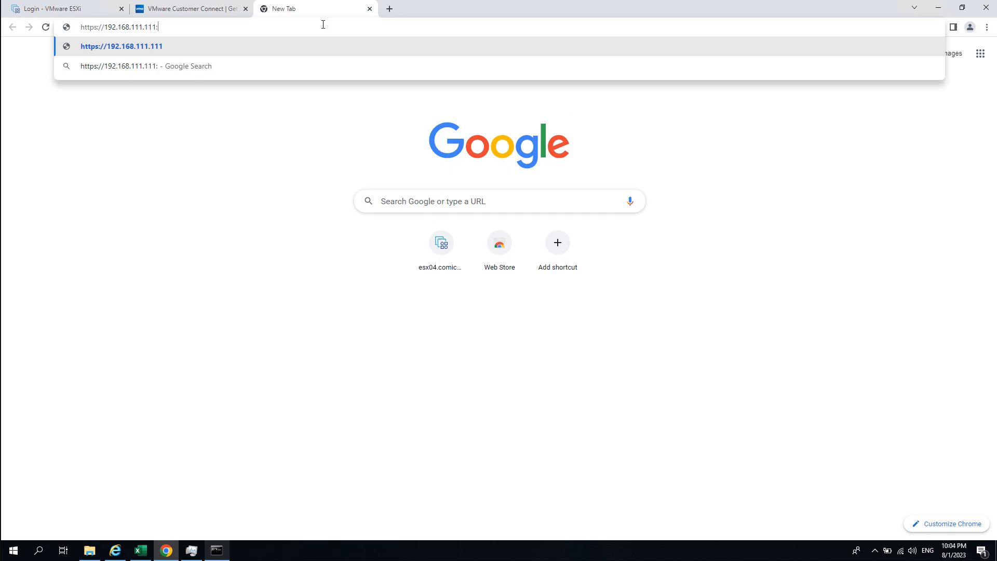
pyautogui.write('5480')
pyautogui.moveTo(156, 27); pyautogui.dragTo(186, 27)
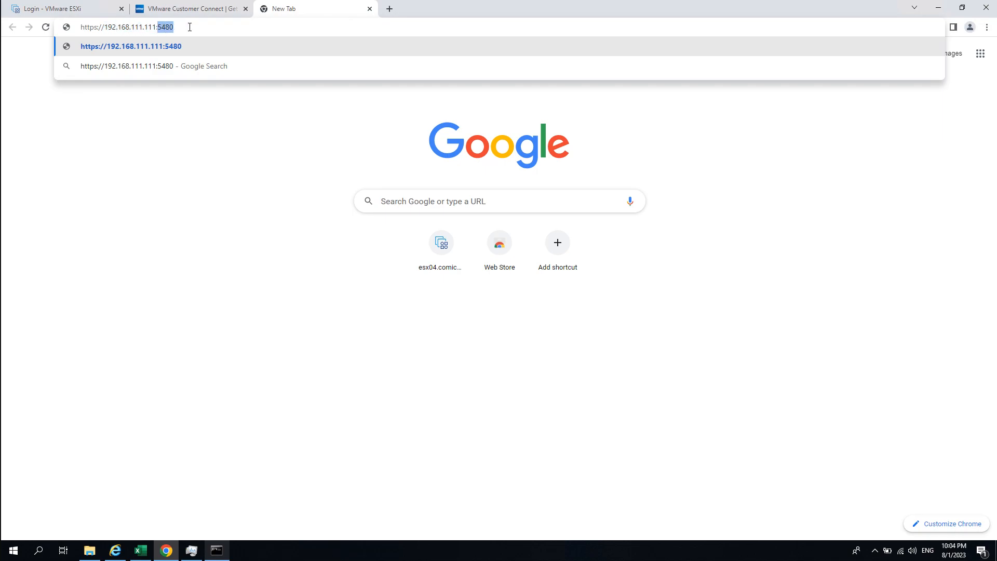
pyautogui.click(191, 27)
pyautogui.press('Return')
pyautogui.click(378, 317)
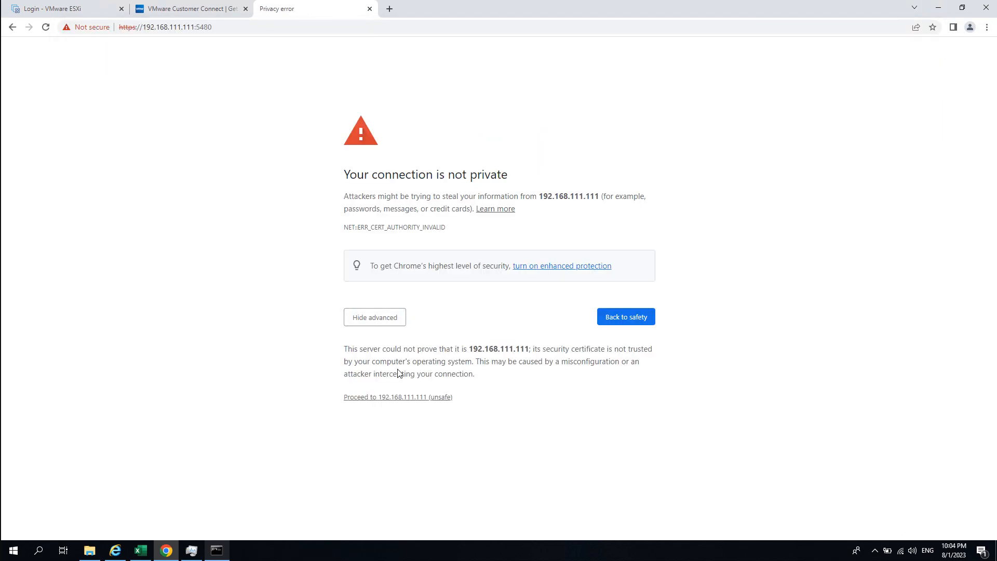
pyautogui.click(403, 397)
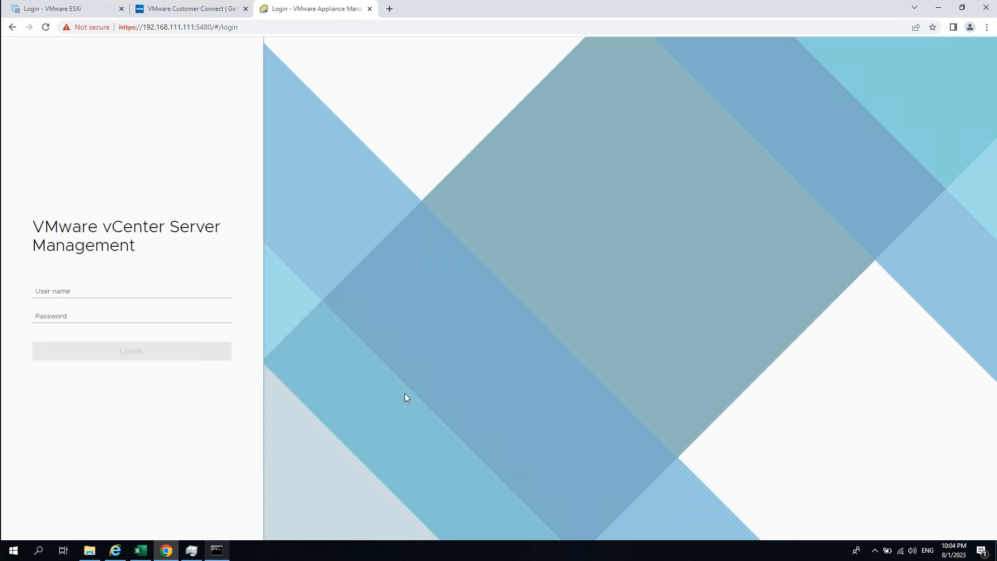
# - Sign in to vCenter Server Management as root with the appliance password
pyautogui.click(91, 292)
pyautogui.write('root')
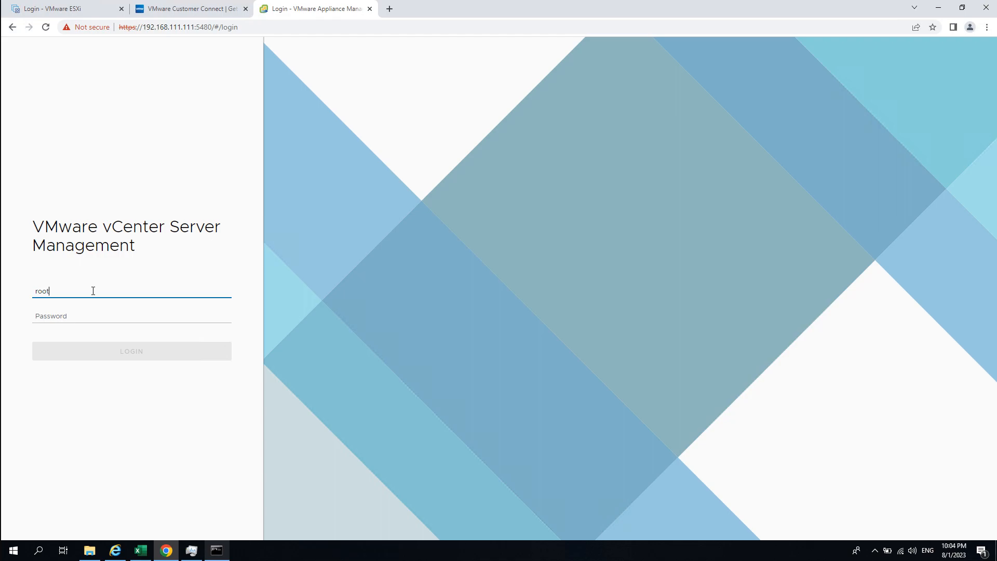
pyautogui.press('Tab')
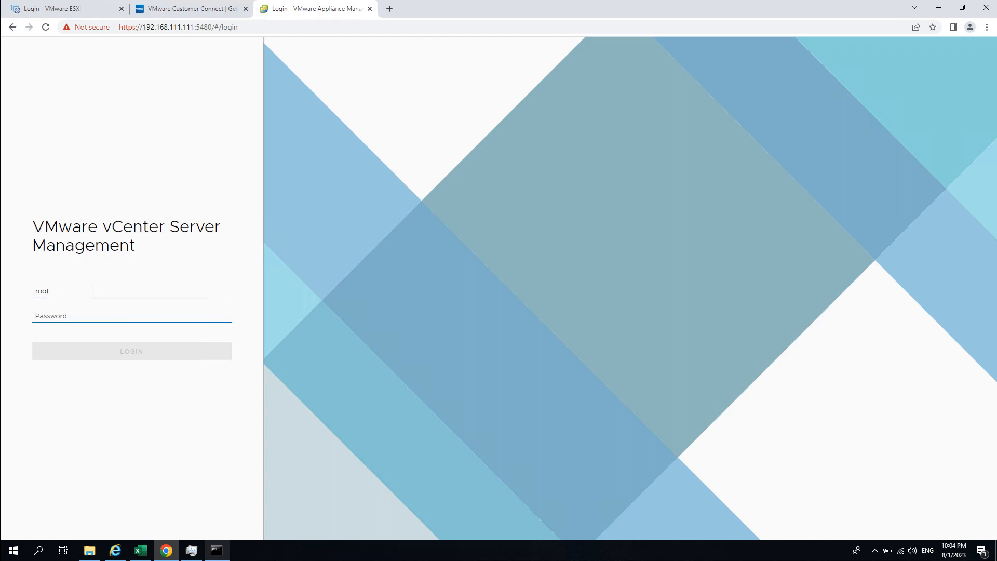
pyautogui.write('•••••••')
pyautogui.press('Return')
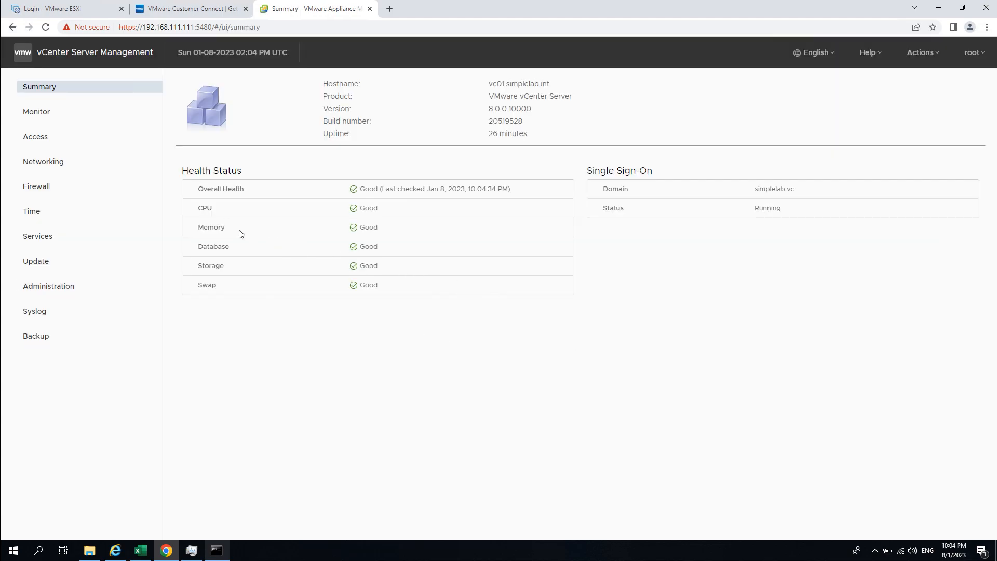
# - Review the Monitor, Access and Networking pages, cancelling the network settings edit without changes
pyautogui.click(56, 215)
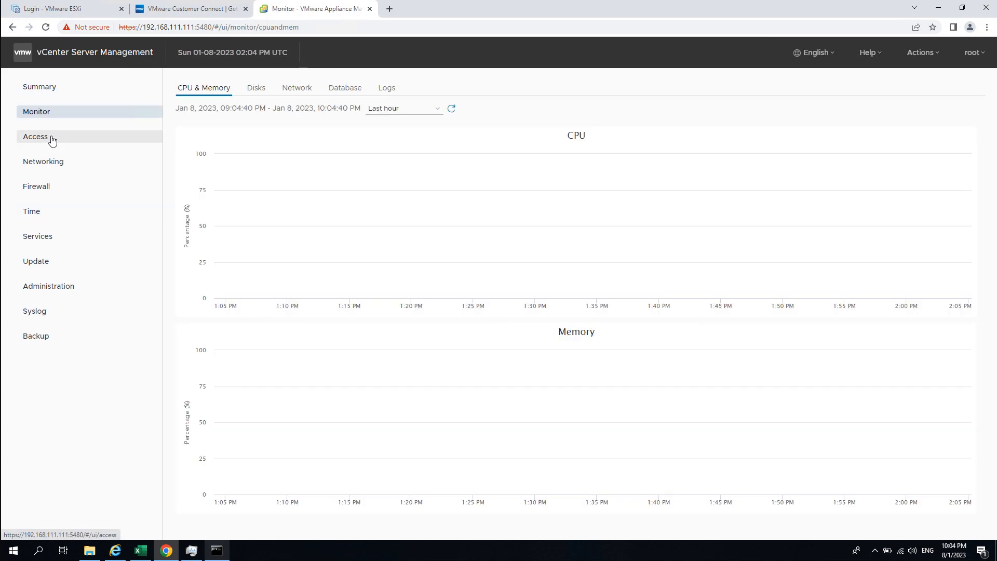
pyautogui.click(51, 138)
pyautogui.click(54, 162)
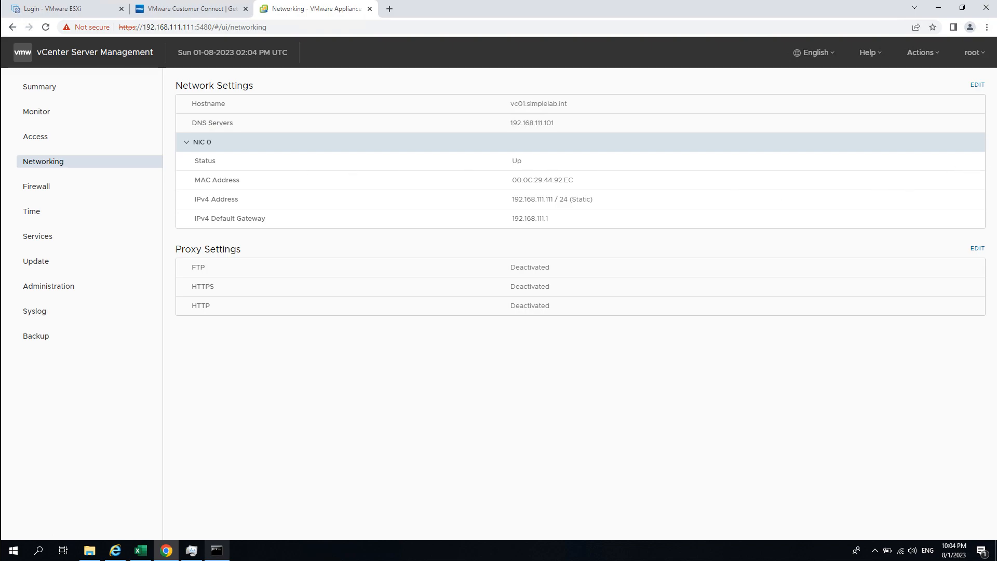
pyautogui.click(977, 85)
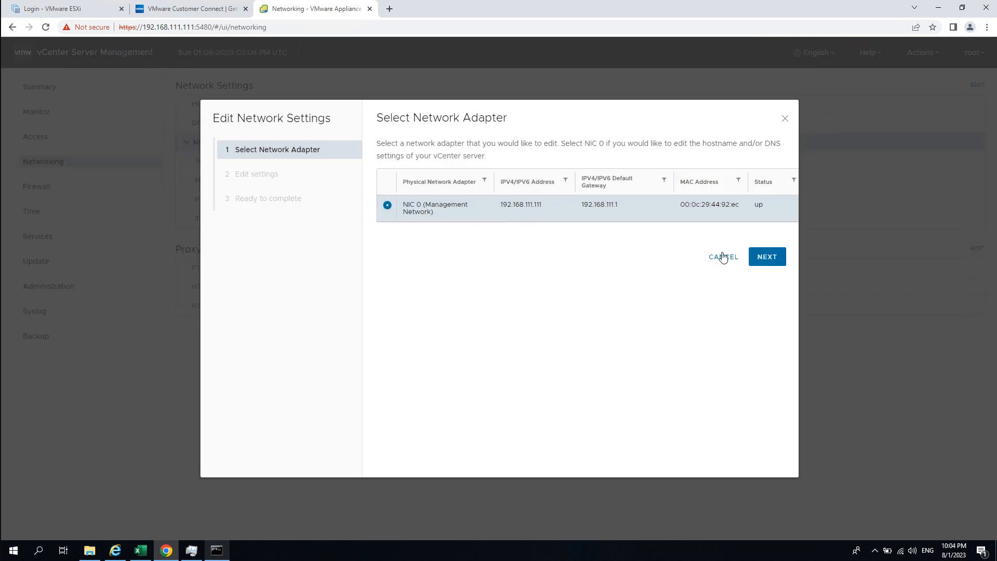
pyautogui.click(766, 255)
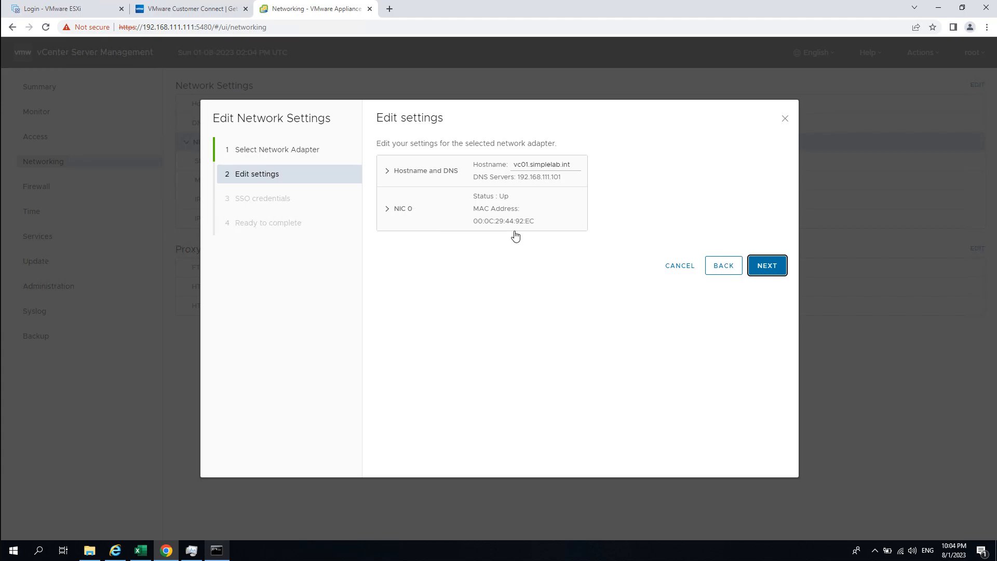
pyautogui.click(676, 267)
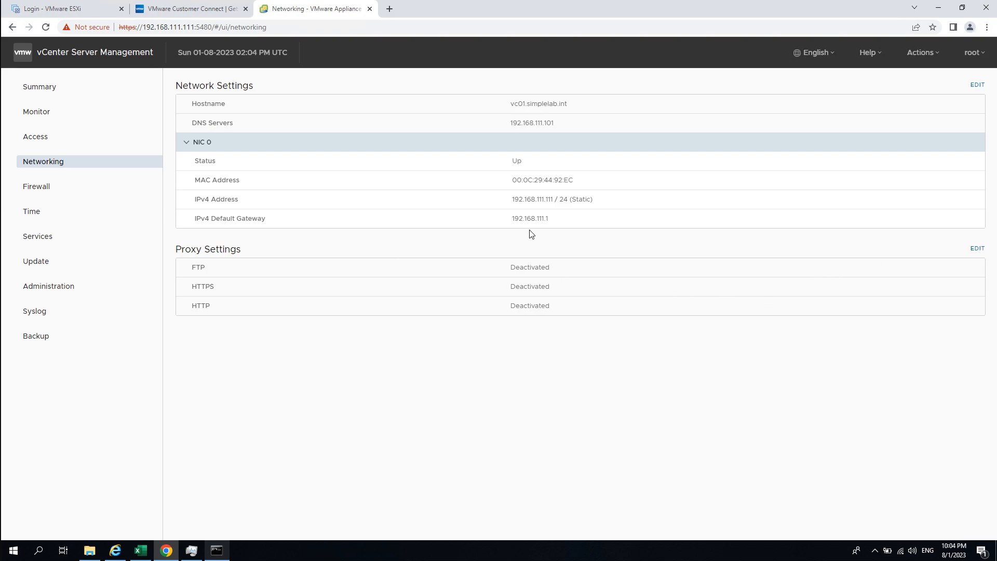
# - Go to the Time page and inspect the time synchronization and NTP server 192.168.111.101 details
pyautogui.click(139, 185)
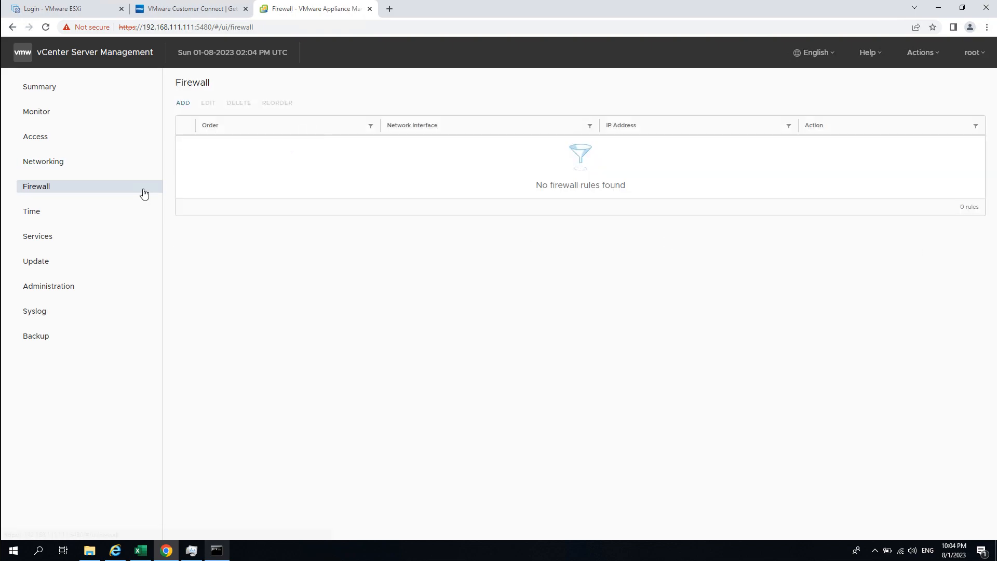
pyautogui.click(66, 216)
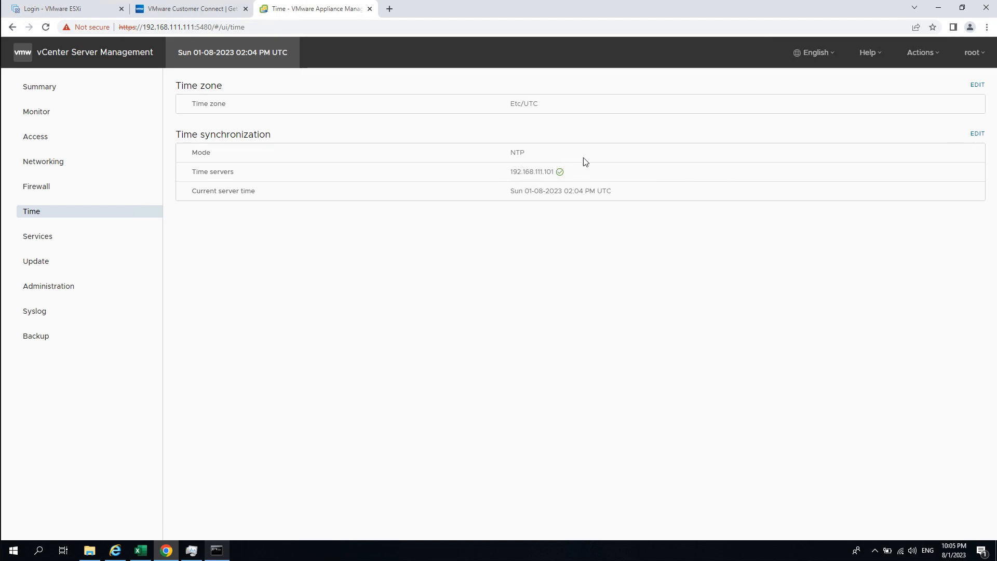
pyautogui.moveTo(612, 192); pyautogui.dragTo(463, 165)
pyautogui.click(488, 169)
pyautogui.moveTo(495, 155); pyautogui.dragTo(503, 180)
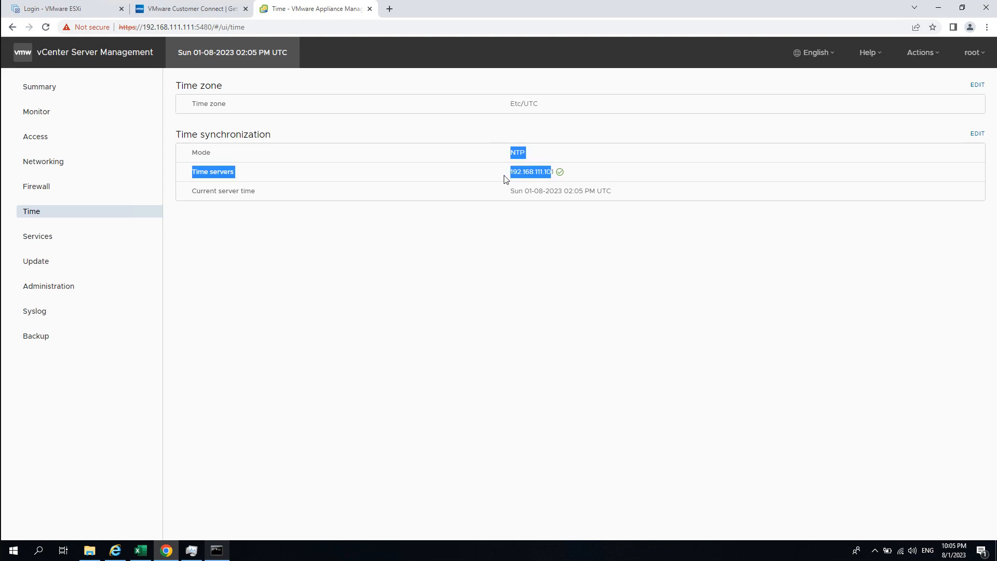
pyautogui.click(495, 176)
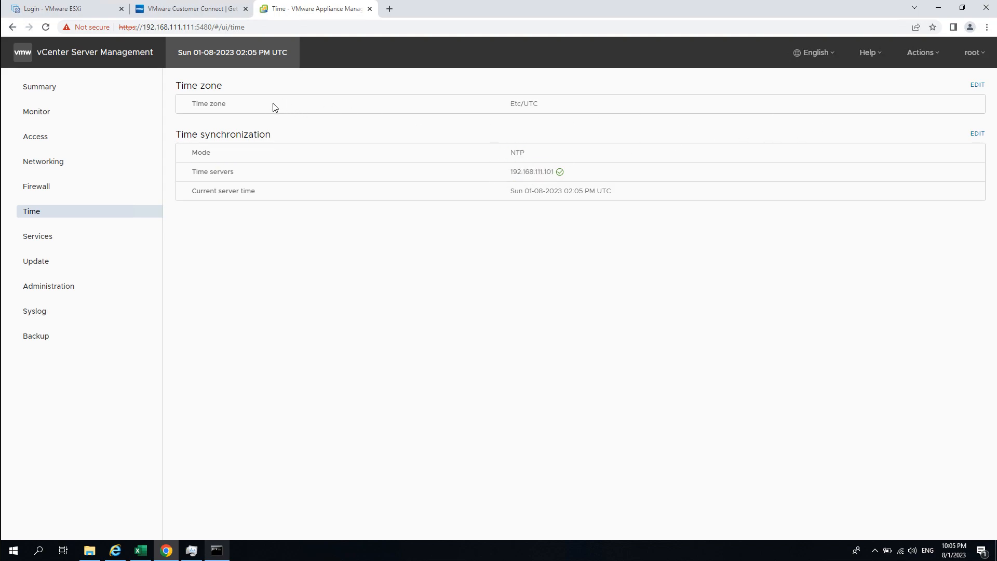
# - Change the appliance time zone to Asia/Hong_Kong and save it
pyautogui.click(974, 85)
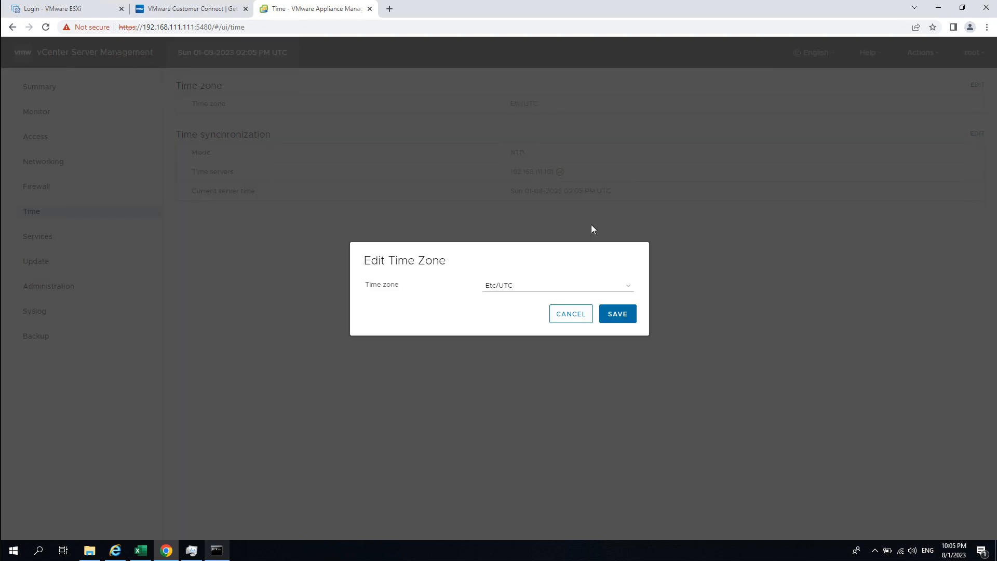
pyautogui.click(551, 288)
pyautogui.scroll(-5, 549, 368)
pyautogui.scroll(-4, 558, 376)
pyautogui.scroll(20, 557, 375)
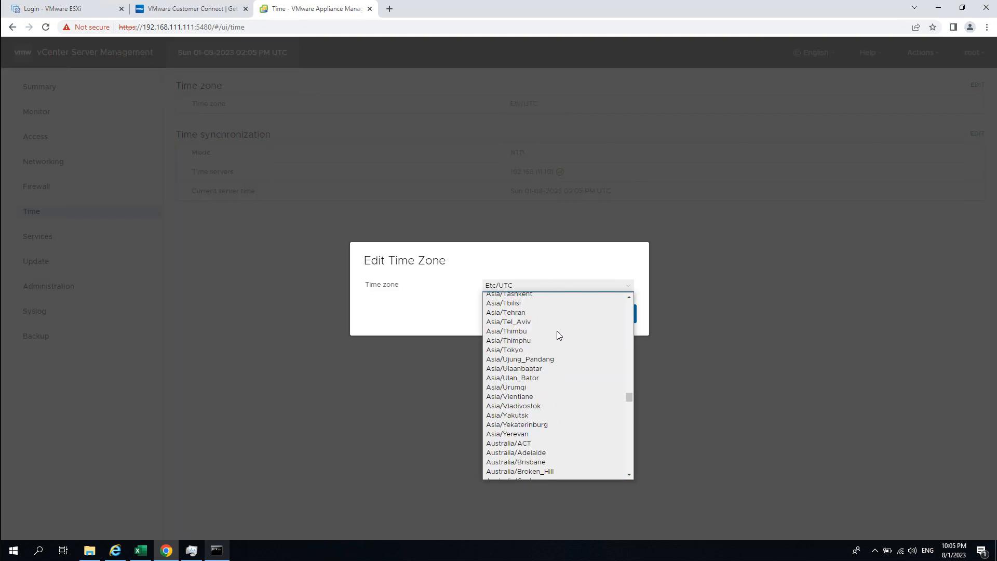
pyautogui.scroll(6, 567, 360)
pyautogui.scroll(4, 560, 344)
pyautogui.scroll(-4, 558, 341)
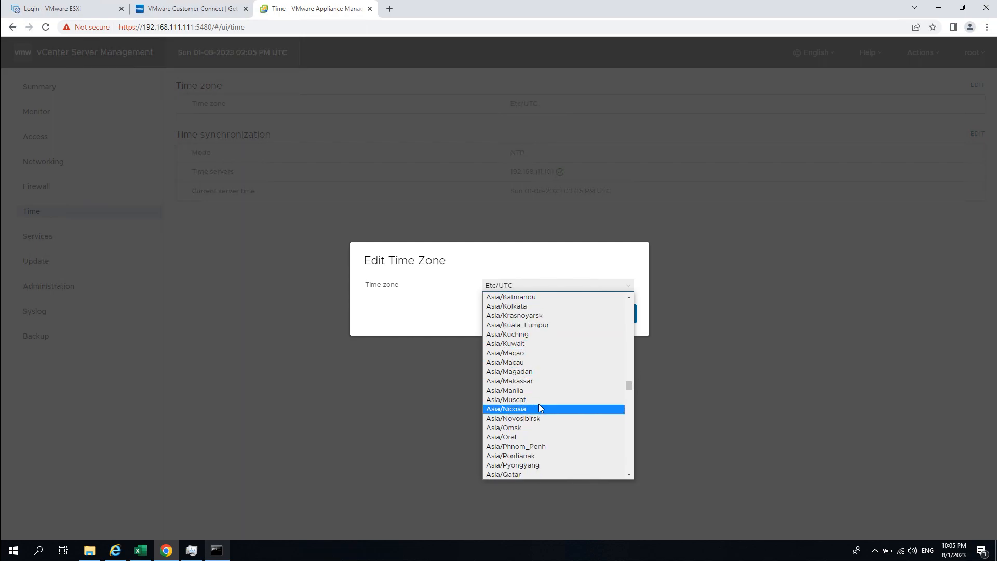
pyautogui.scroll(4, 540, 384)
pyautogui.click(536, 299)
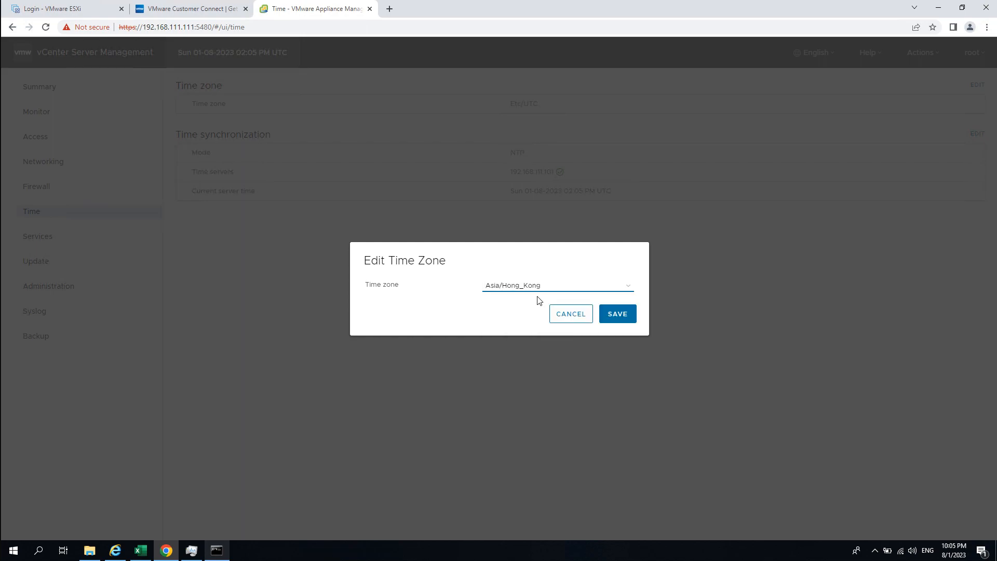
pyautogui.click(602, 317)
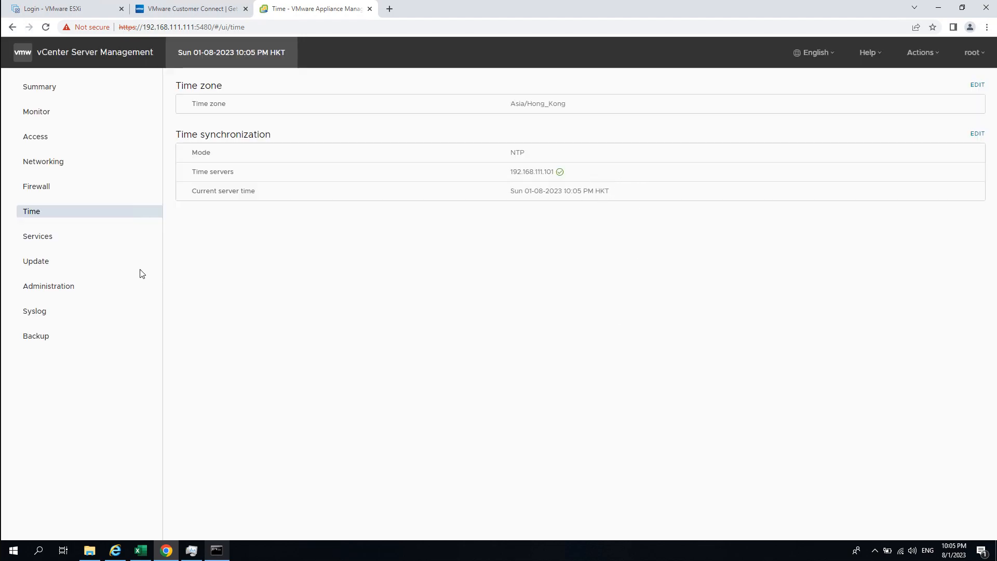
# - Browse the Services list and the 8.0.0.10100 update page, ending on Administration
pyautogui.click(87, 241)
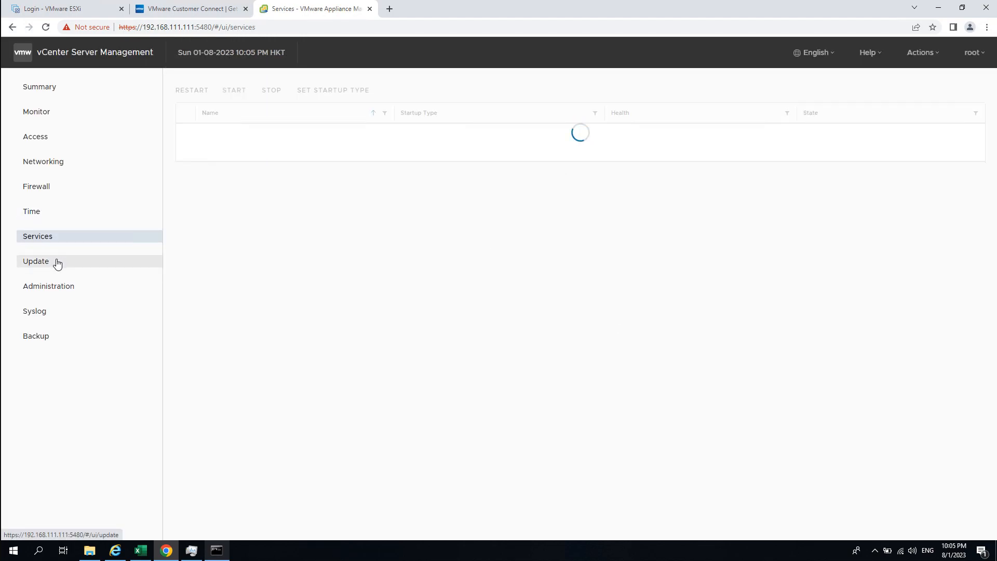
pyautogui.click(54, 267)
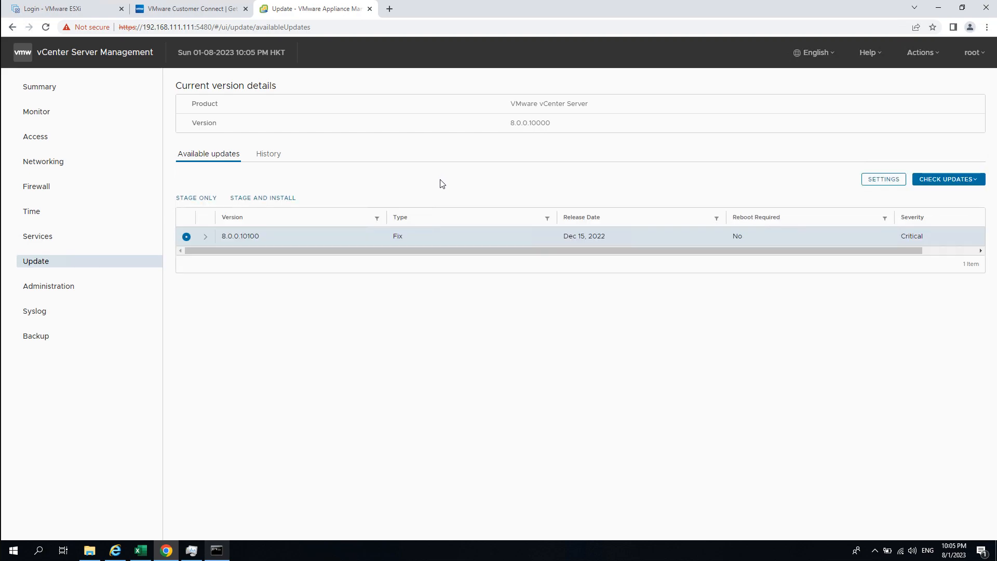
pyautogui.moveTo(851, 250); pyautogui.dragTo(518, 240)
pyautogui.click(56, 288)
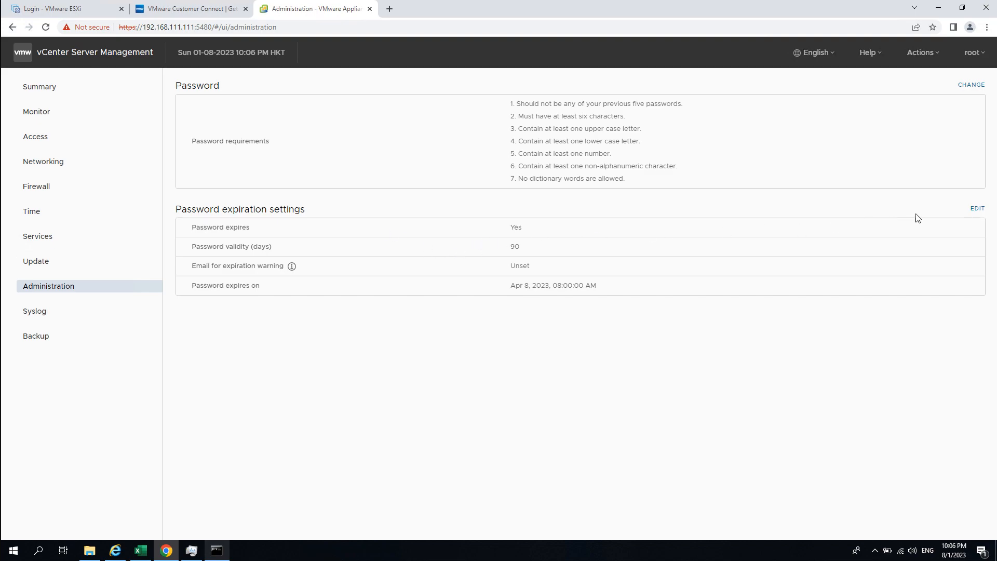
# - Set Password expires to No and save, then view the Syslog forwarding page
pyautogui.click(977, 208)
pyautogui.click(540, 284)
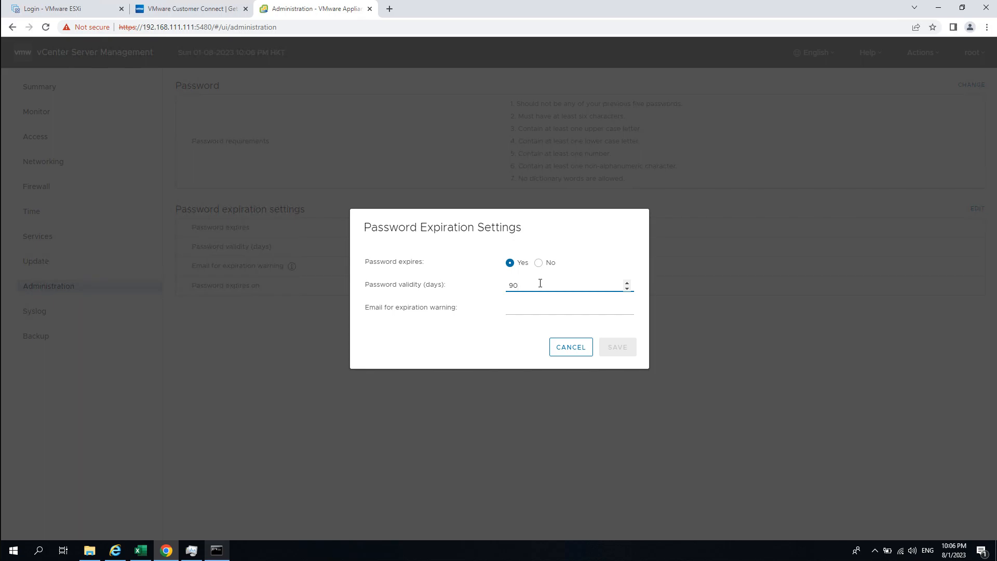
pyautogui.click(538, 263)
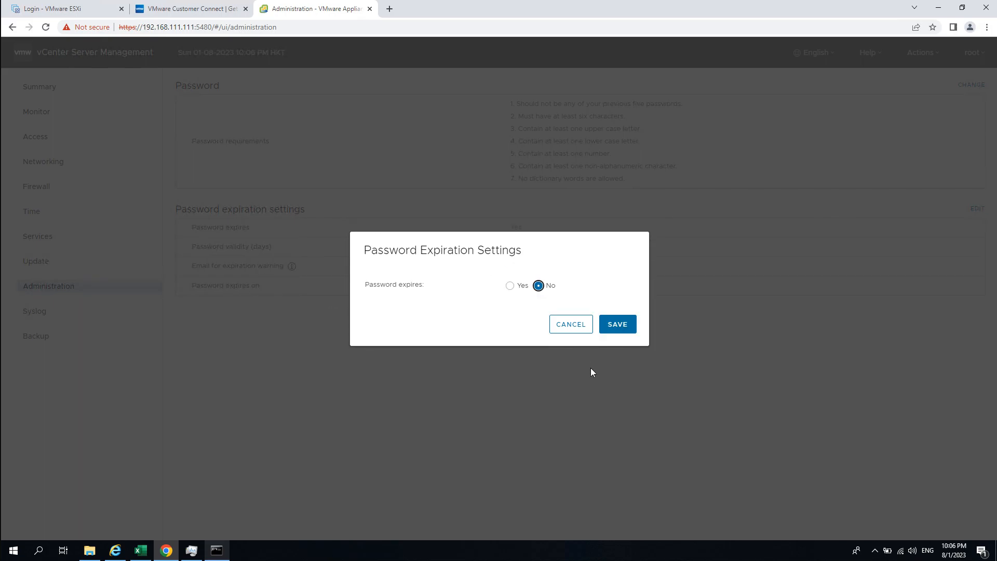
pyautogui.click(616, 325)
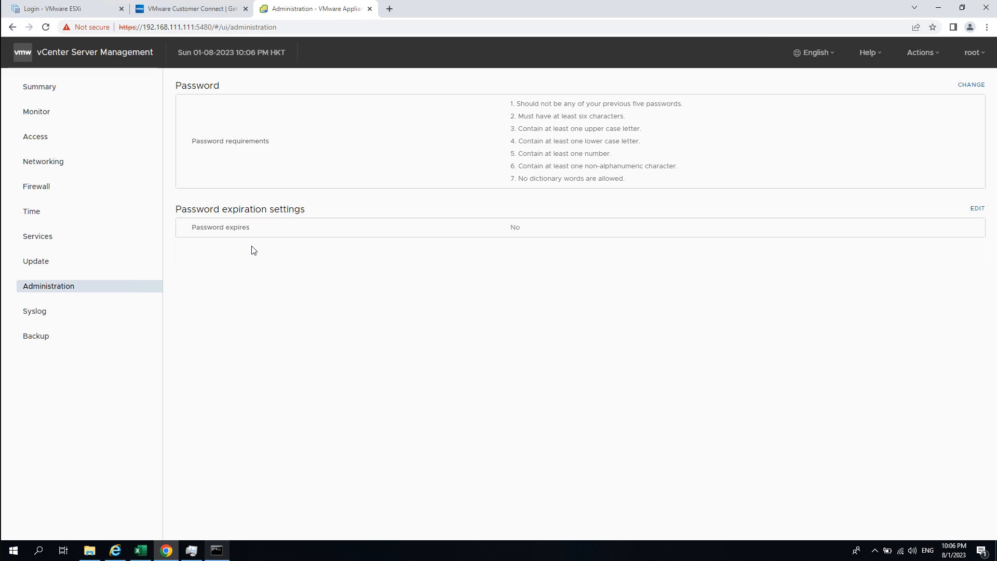
pyautogui.click(34, 309)
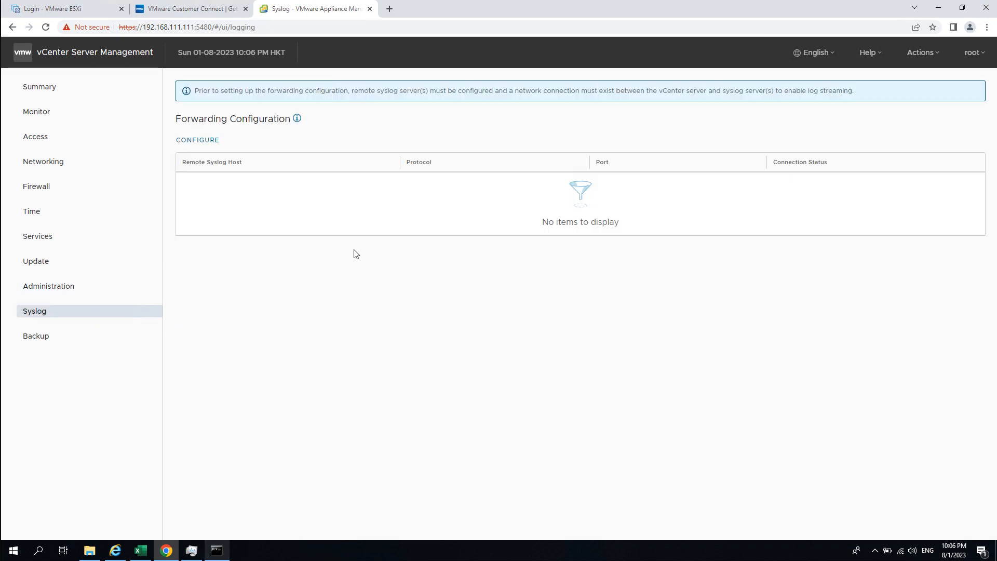
# - Open the backup schedule configuration, cancel it, and log out of the root account
pyautogui.click(51, 342)
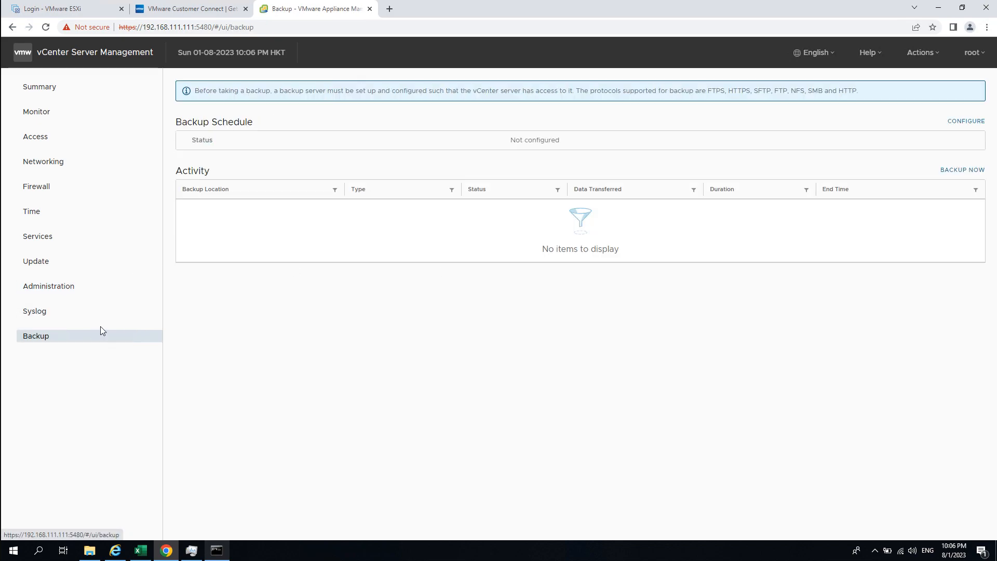
pyautogui.click(966, 122)
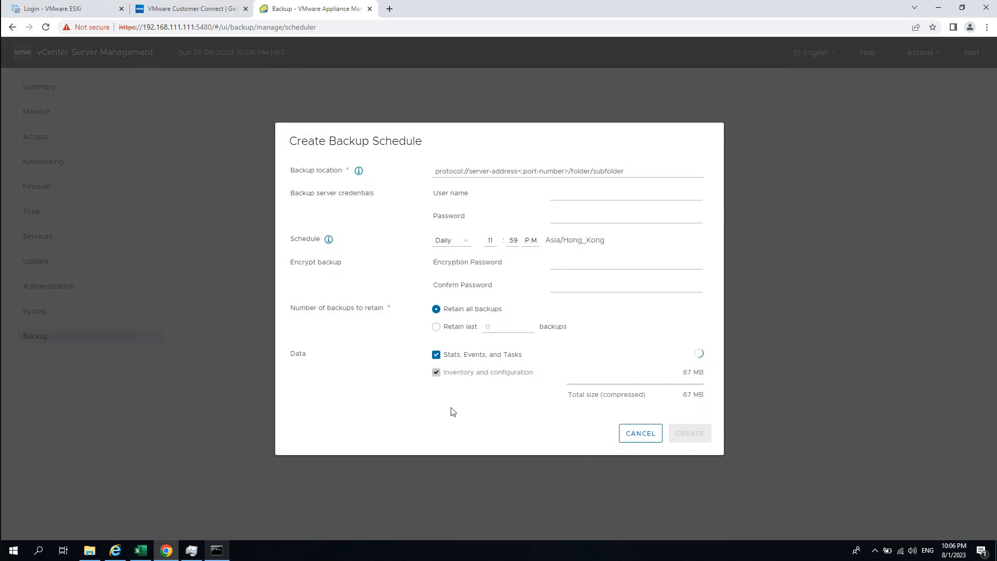
pyautogui.click(644, 434)
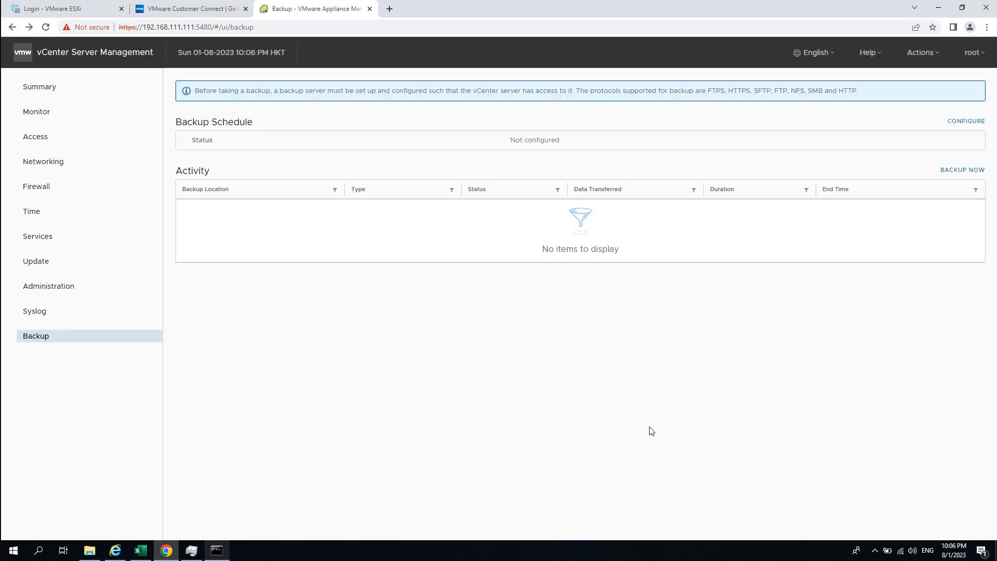
pyautogui.click(980, 54)
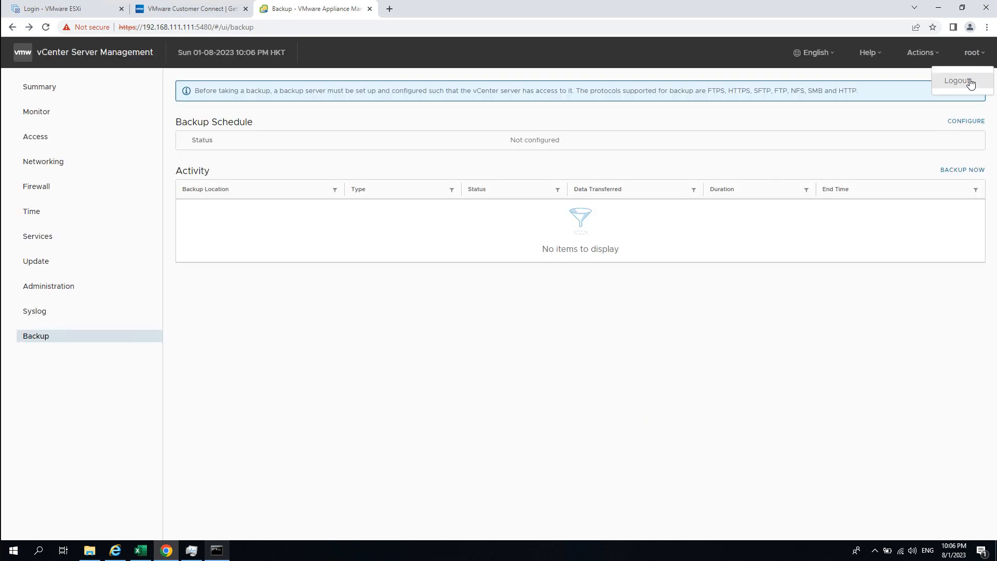
pyautogui.click(969, 81)
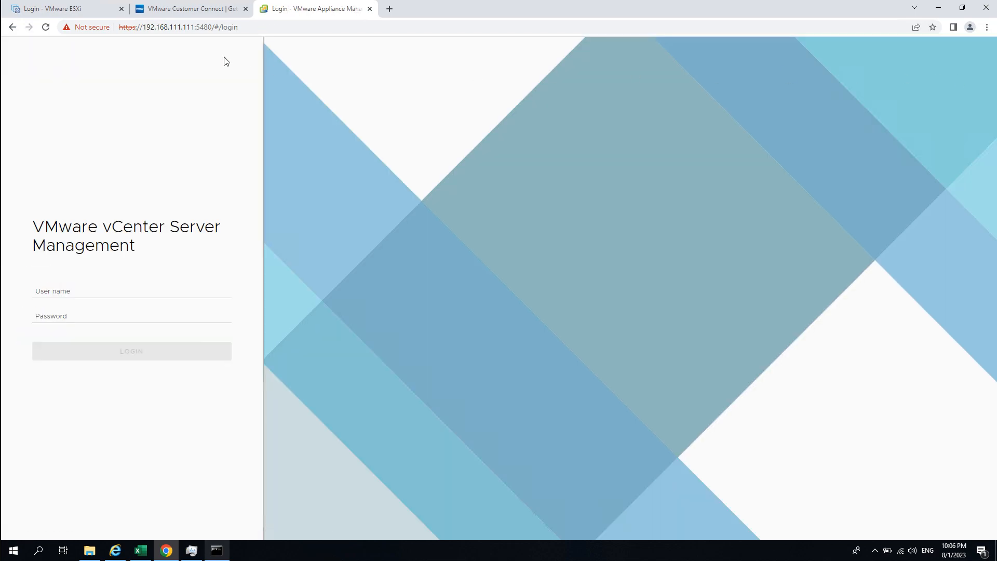
pyautogui.click(389, 8)
# - Load vc01.simplelab.int, accept the certificate risk, and launch the vSphere Client
pyautogui.write('vc01.simplelab.int')
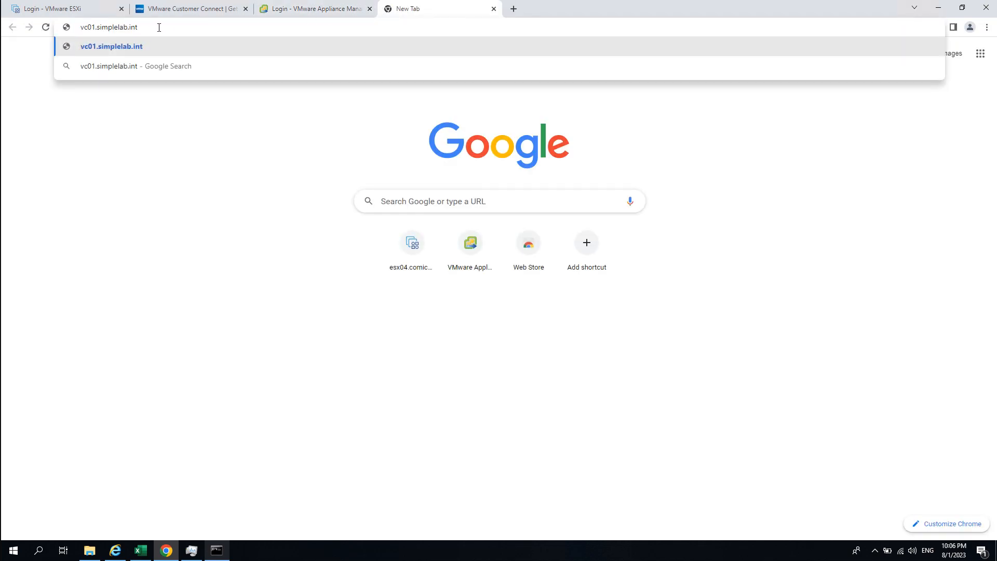
pyautogui.press('Return')
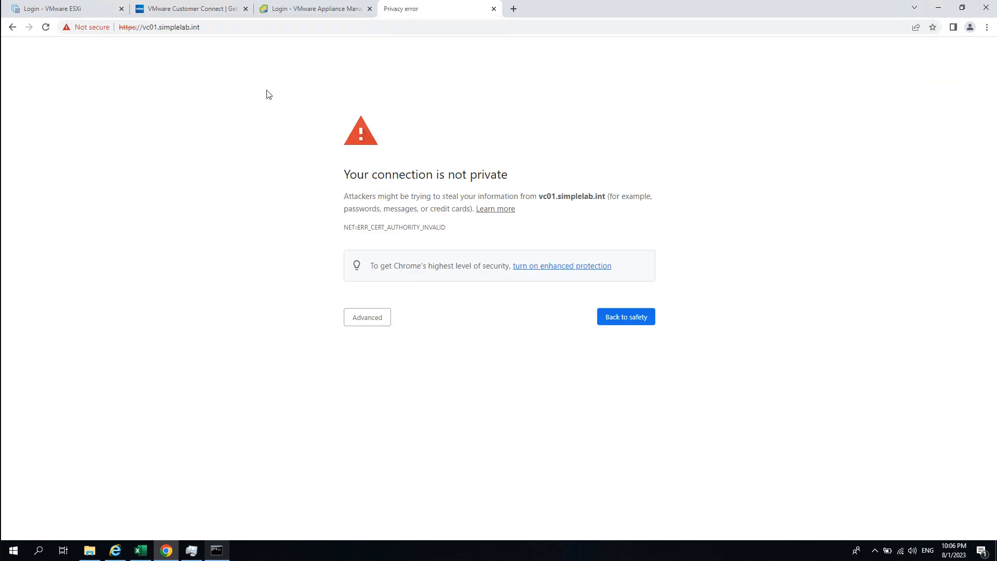
pyautogui.click(372, 318)
pyautogui.click(394, 399)
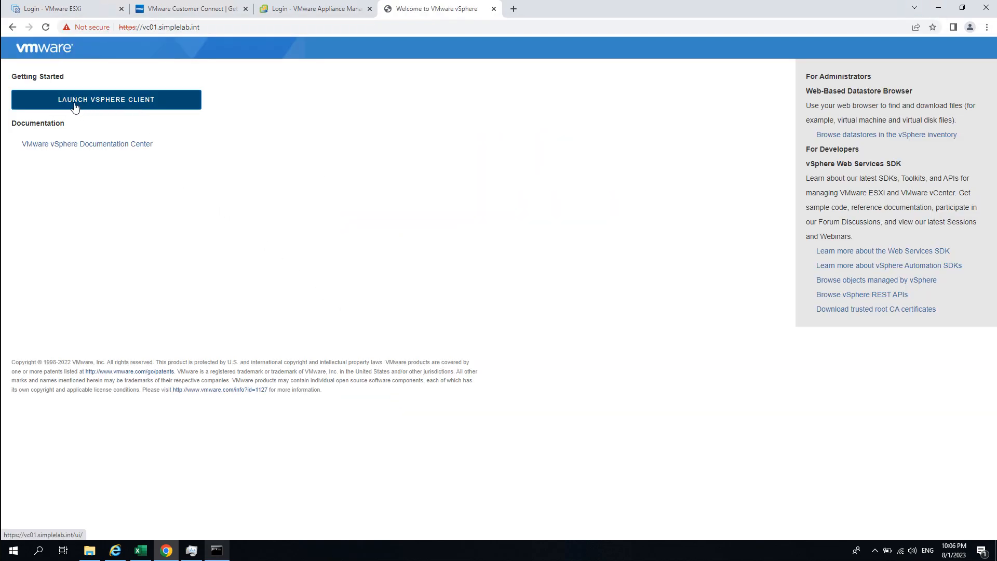
pyautogui.click(152, 103)
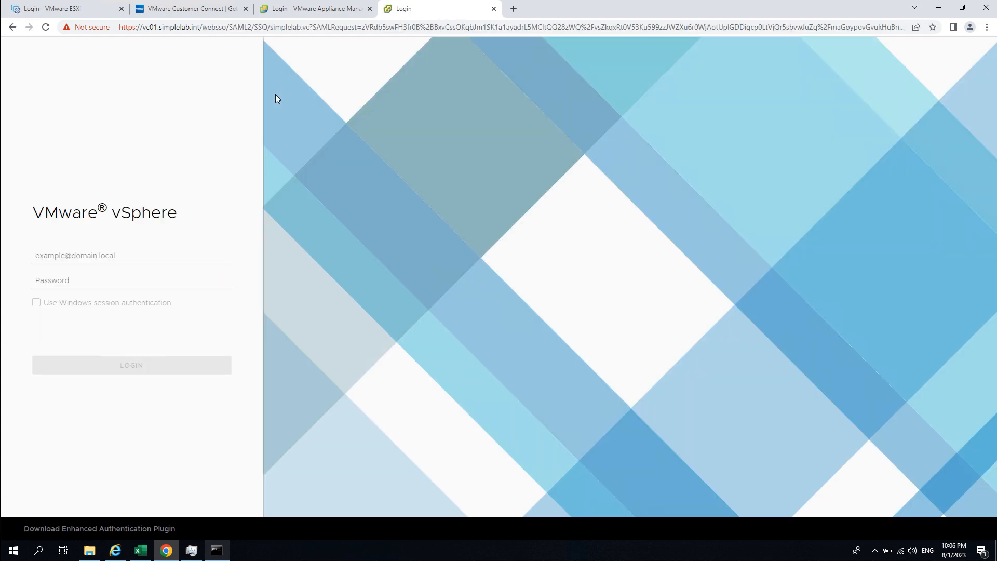
# - Log in to the vSphere Client with the SSO administrator username and its password
pyautogui.click(81, 255)
pyautogui.write('Administrator@')
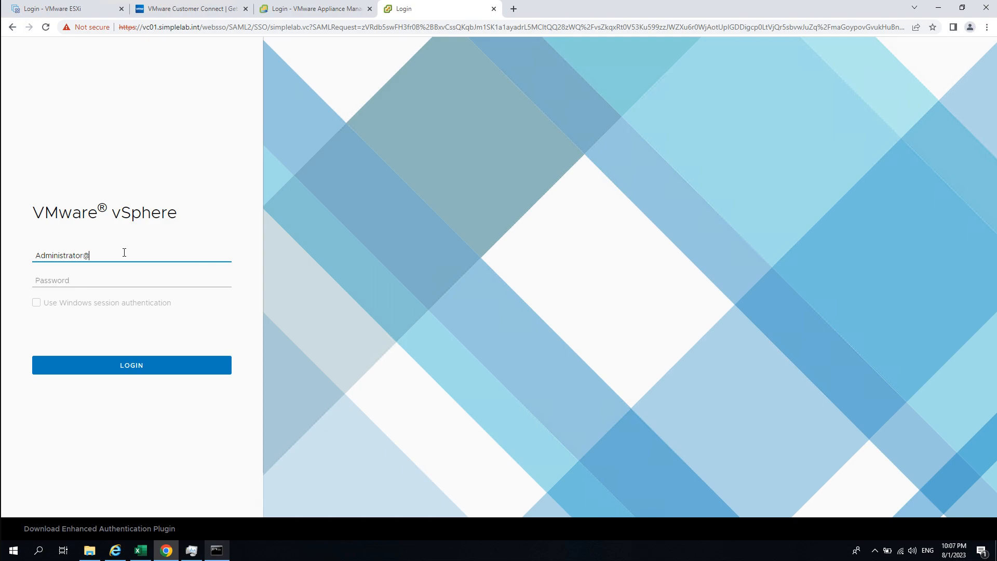
pyautogui.write('simplelab.int')
pyautogui.press('Tab')
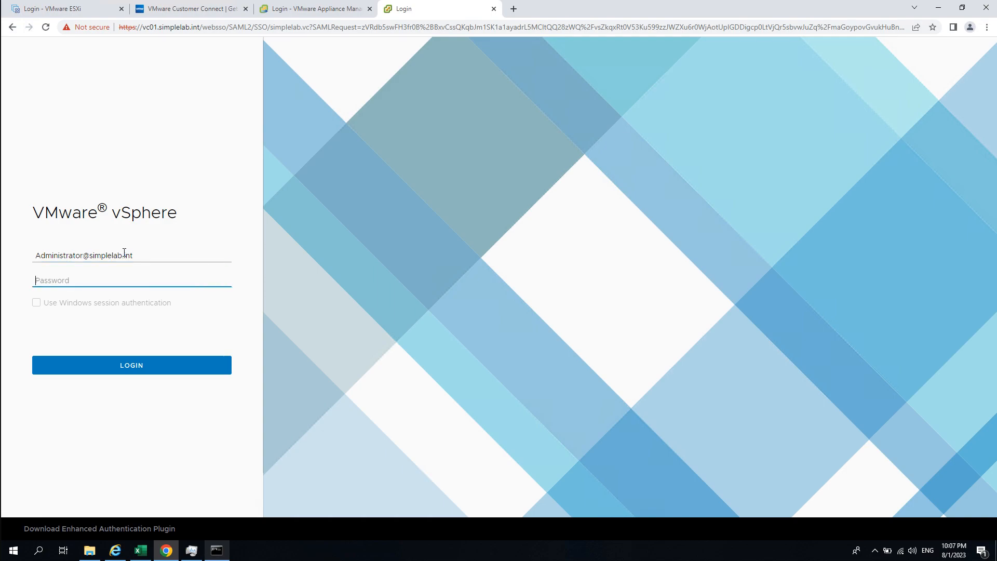
pyautogui.click(178, 253)
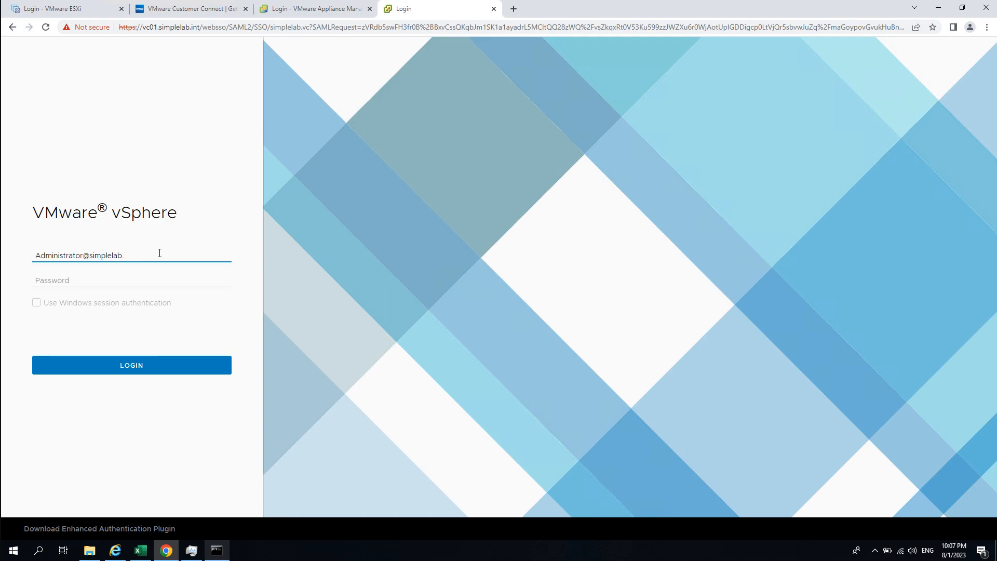
pyautogui.press('Tab')
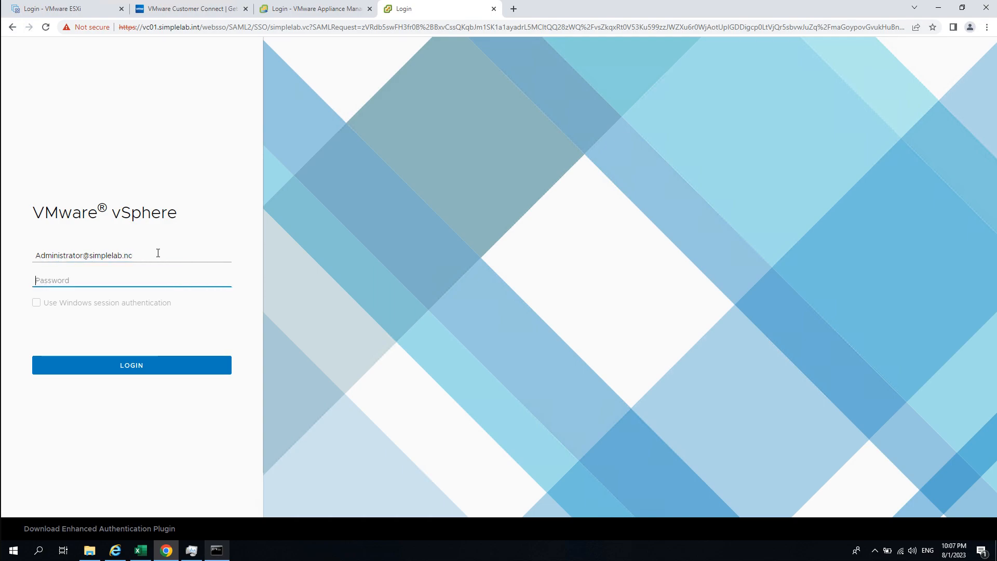
pyautogui.click(156, 253)
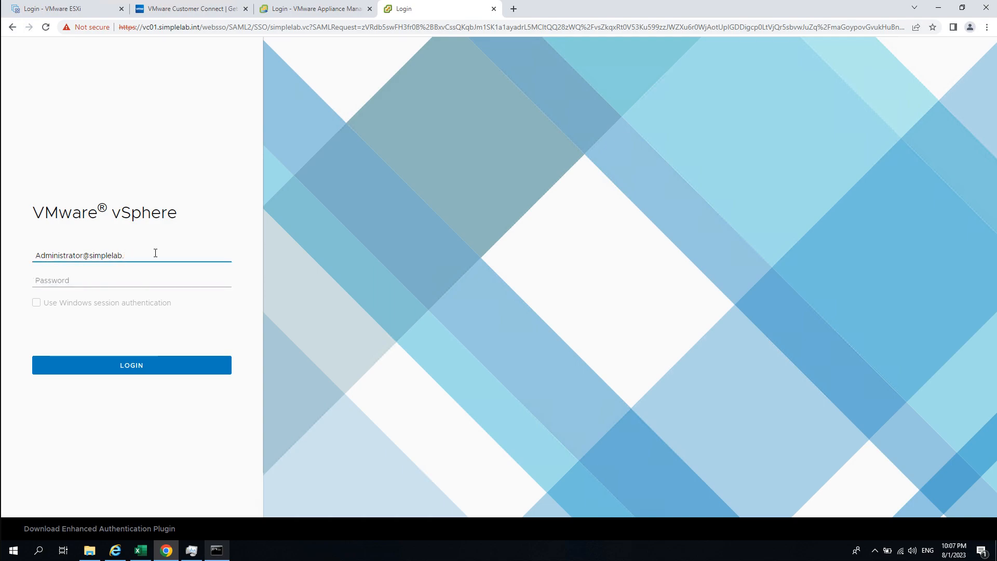
pyautogui.write('vc')
pyautogui.press('Tab')
pyautogui.write('VMware1!')
pyautogui.press('Return')
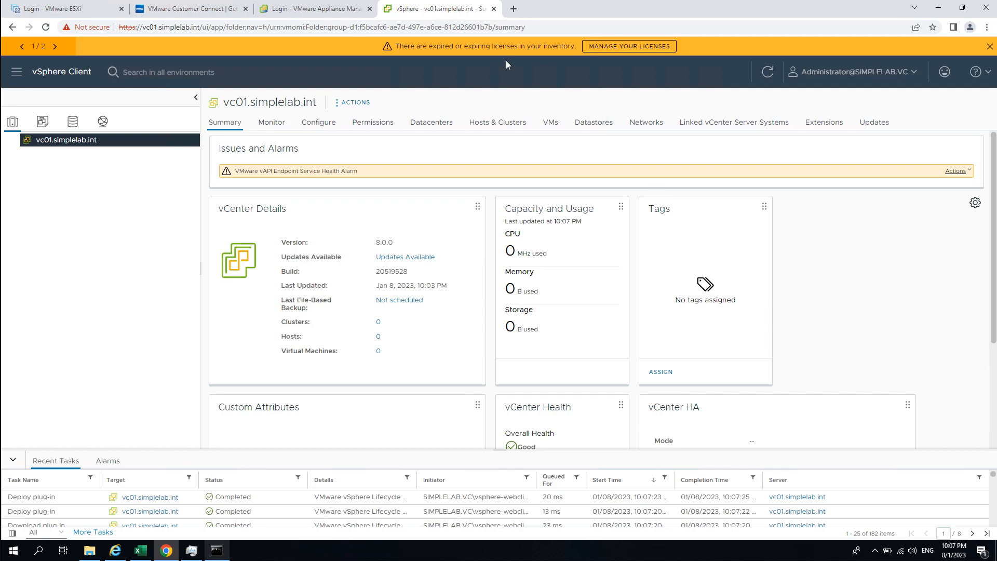
# - Dismiss the orange expiring-licenses banner at the top of the vSphere Client
pyautogui.moveTo(401, 46); pyautogui.dragTo(573, 47)
pyautogui.click(566, 46)
pyautogui.click(990, 47)
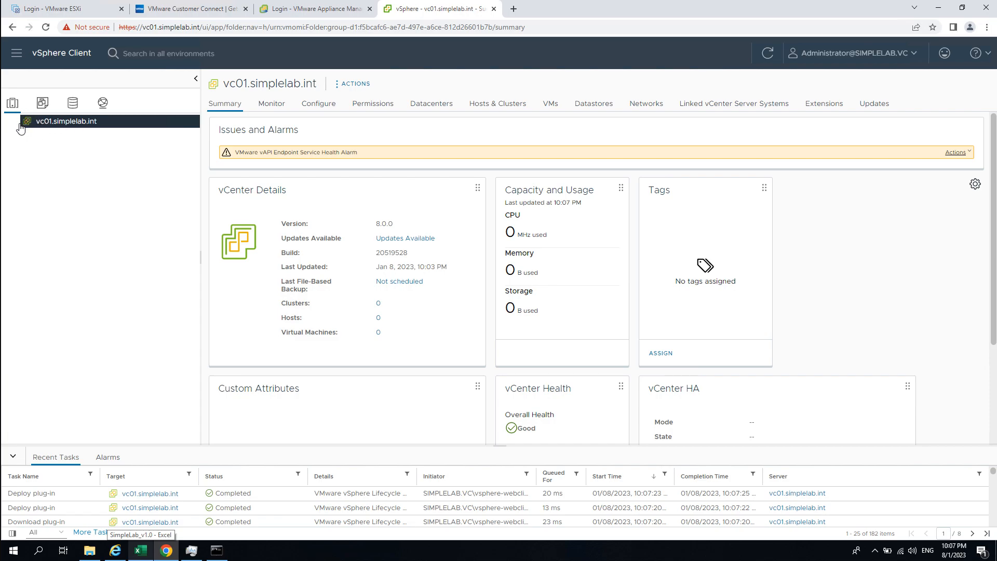
# - Create datacenter DemoSite01 under vc01.simplelab.int and open its Summary
pyautogui.rightClick(54, 123)
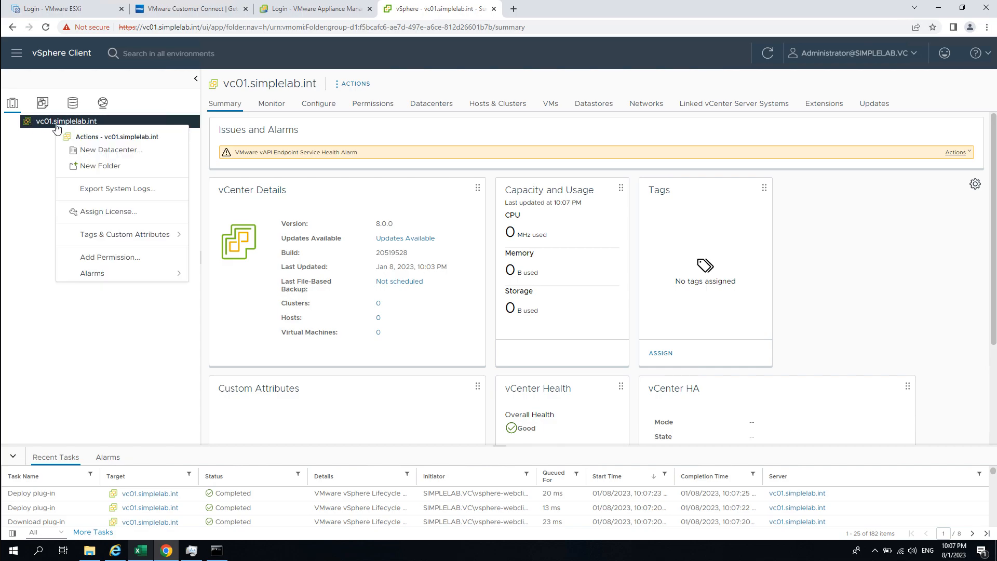
pyautogui.click(144, 155)
pyautogui.click(474, 280)
pyautogui.hotkey('ctrl', 'a')
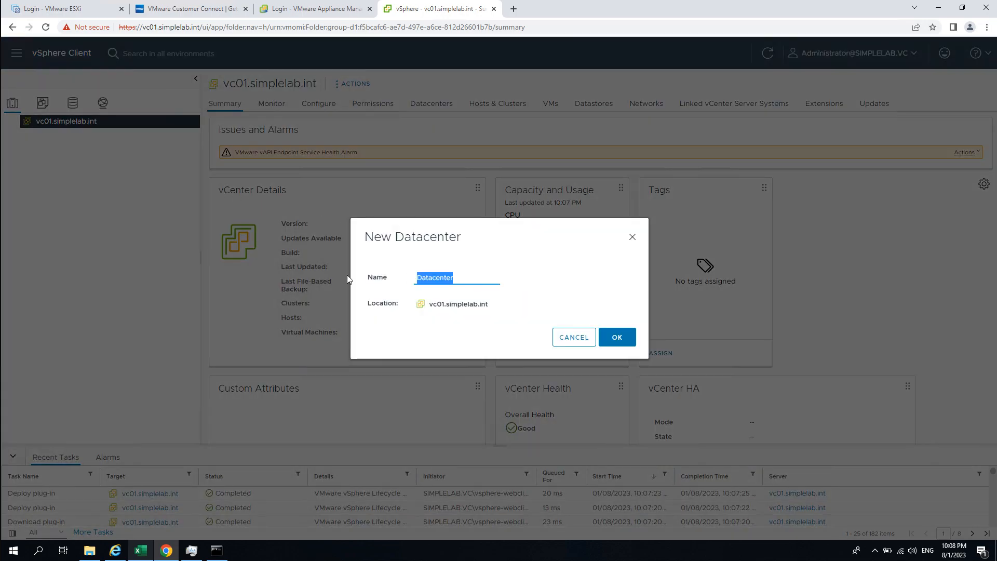
pyautogui.click(140, 550)
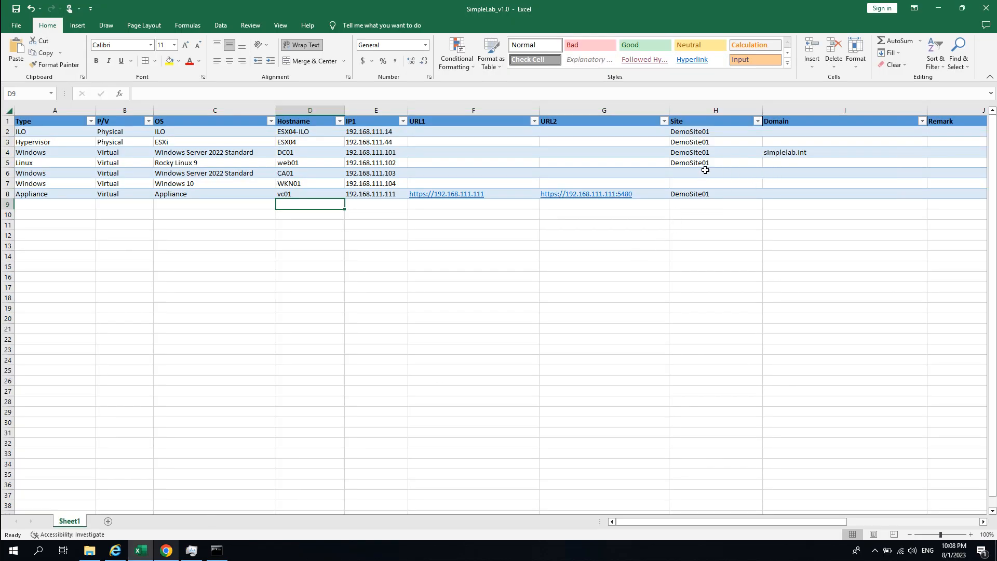
pyautogui.hotkey('alt', 'Tab')
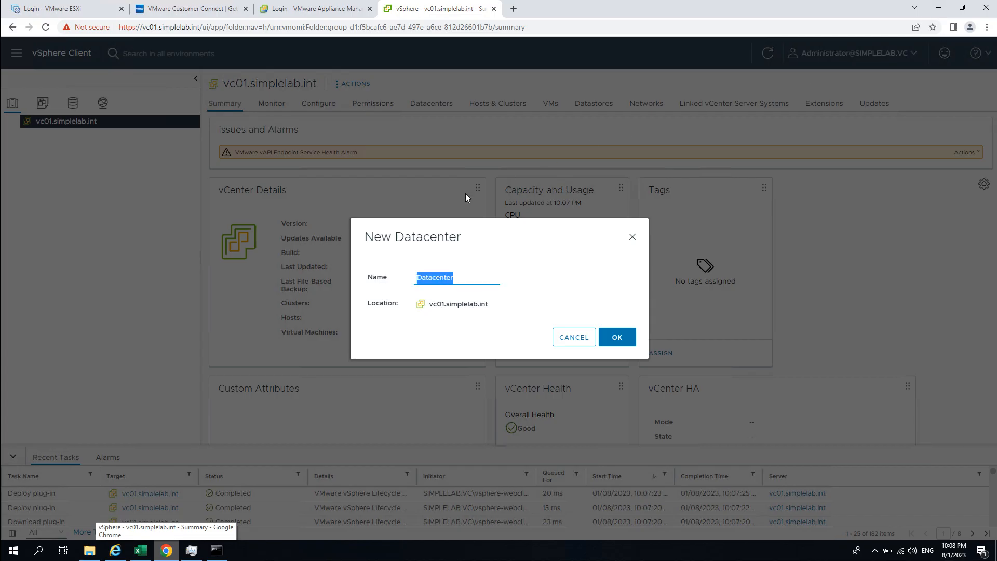
pyautogui.write('Demo')
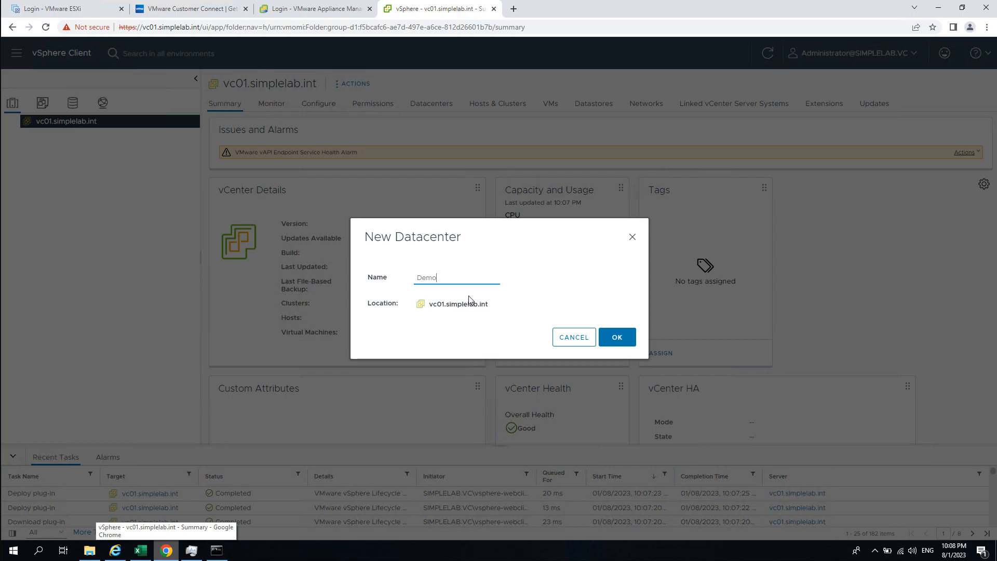
pyautogui.write('Site01')
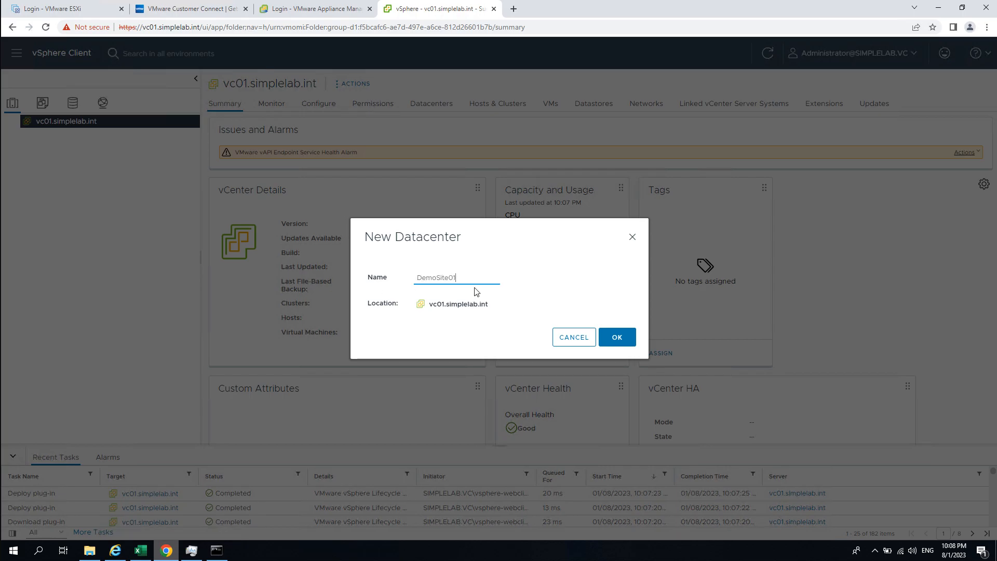
pyautogui.click(608, 338)
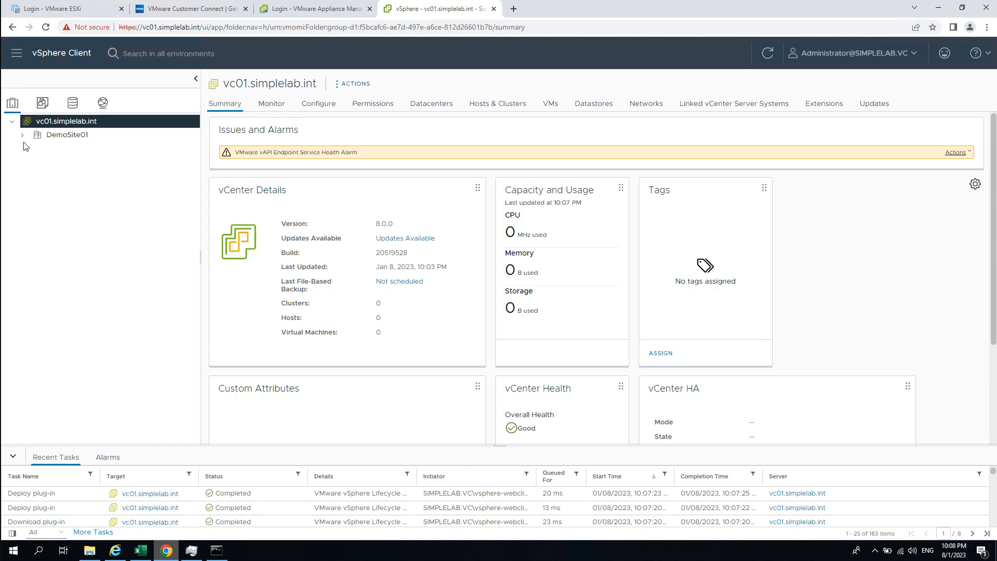
pyautogui.click(85, 138)
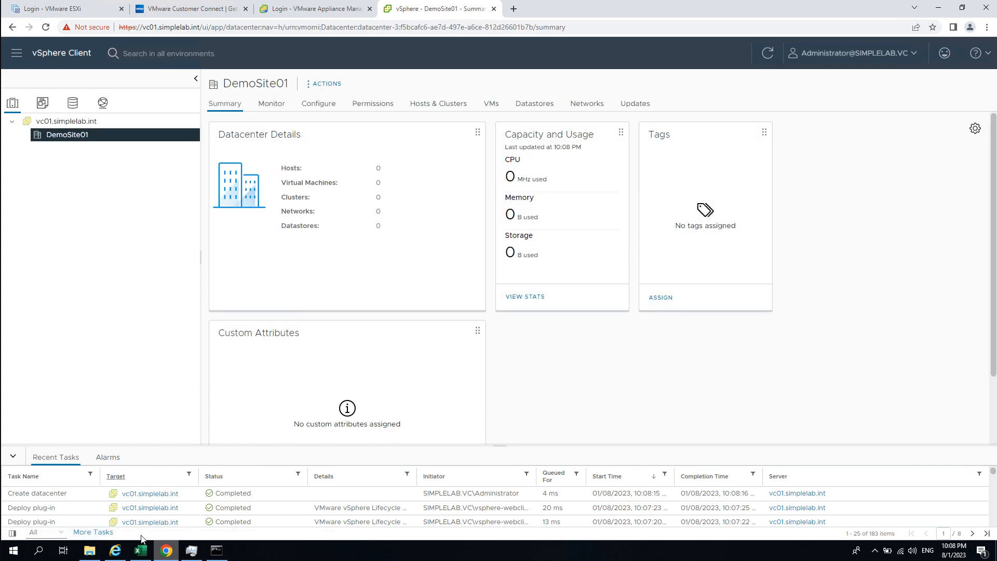
# - Start a new cluster in DemoSite01 and name it SimpleLab
pyautogui.click(140, 550)
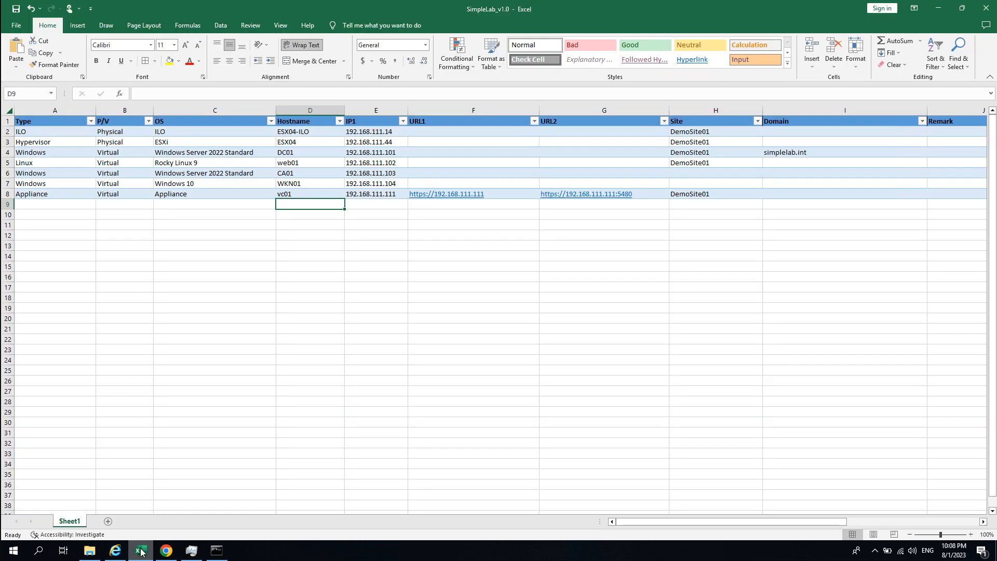
pyautogui.click(141, 551)
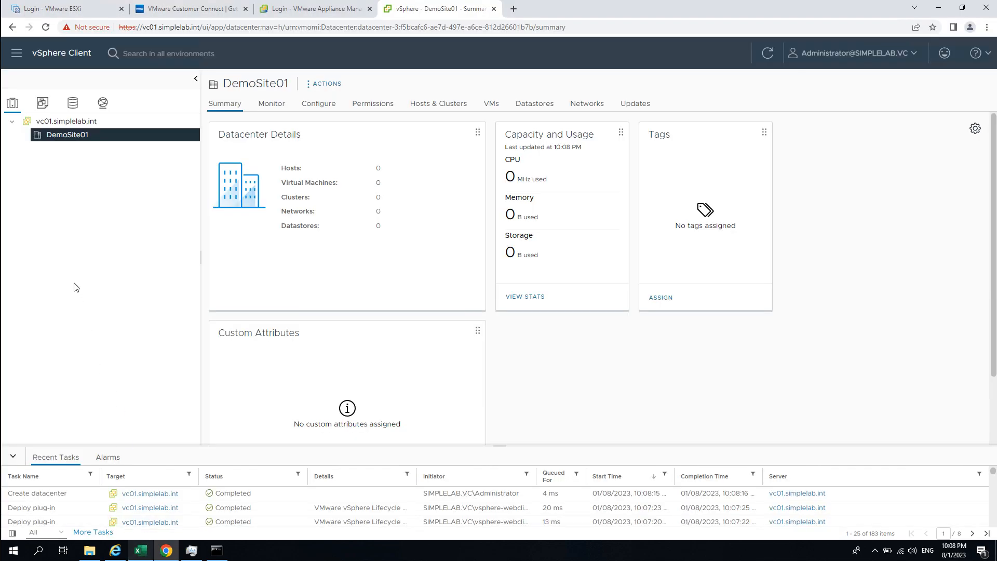
pyautogui.rightClick(76, 139)
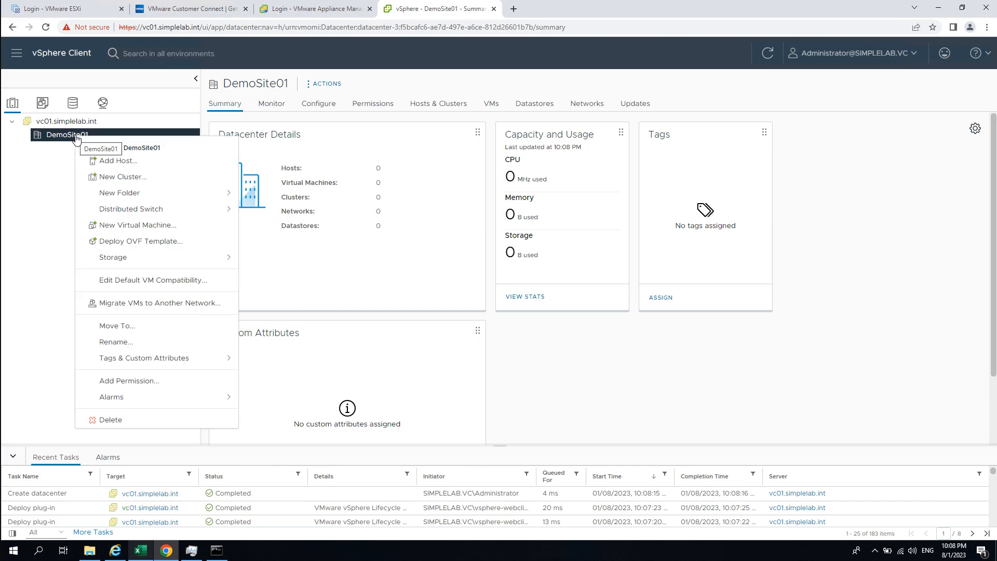
pyautogui.click(160, 182)
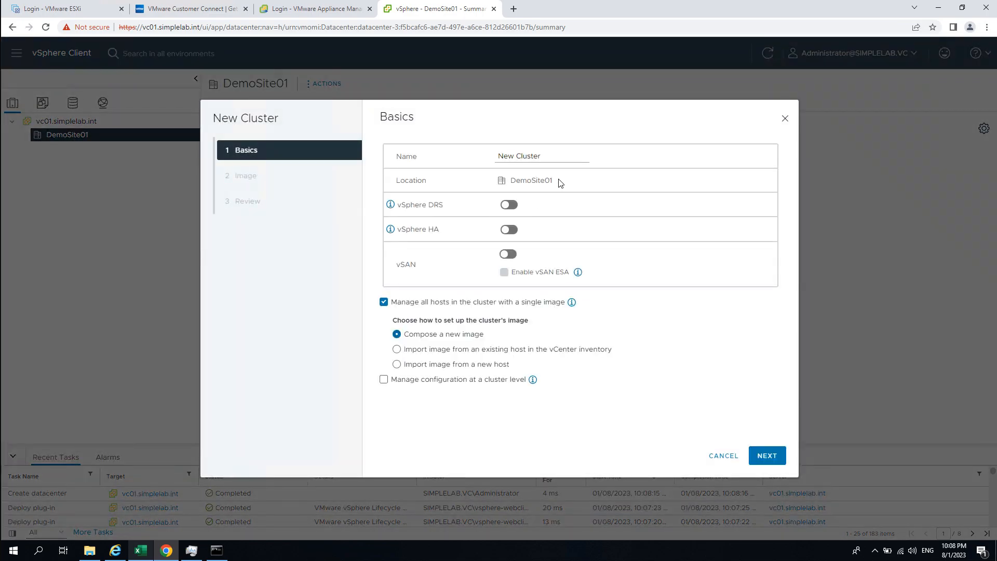
pyautogui.write('SD')
pyautogui.write('impleLab')
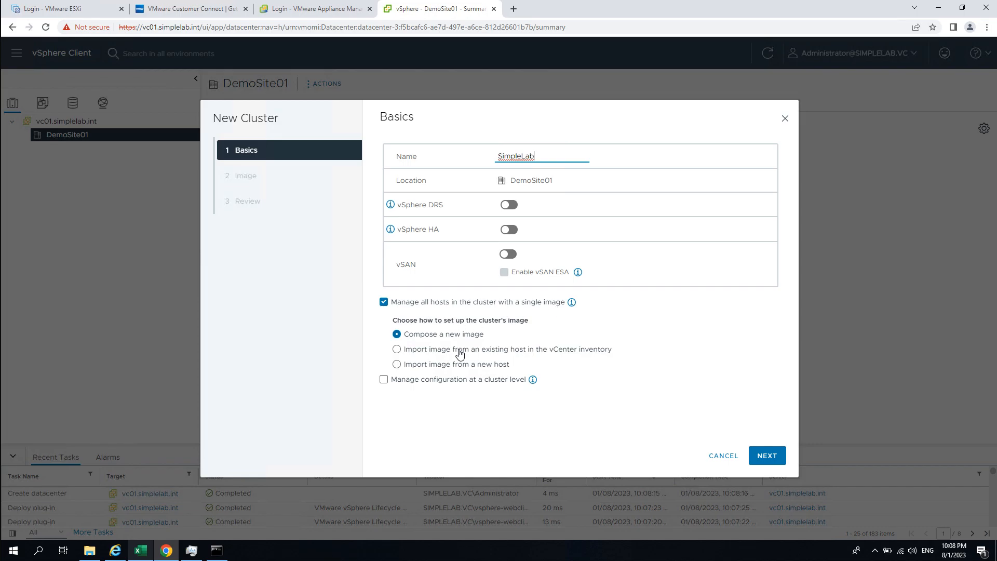
# - Keep single-image management on and cluster-level configuration off, then continue to the image setup
pyautogui.click(496, 306)
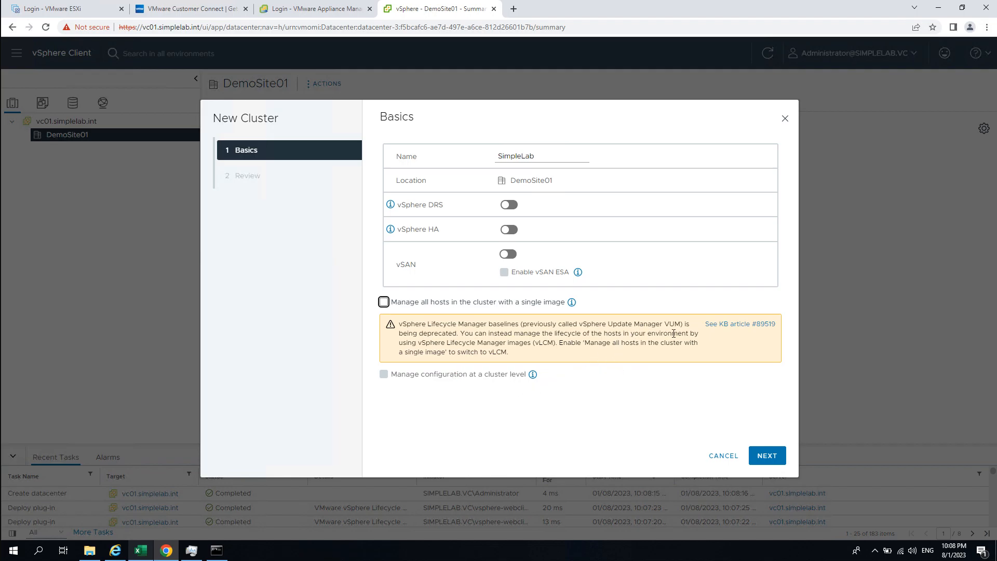
pyautogui.click(517, 302)
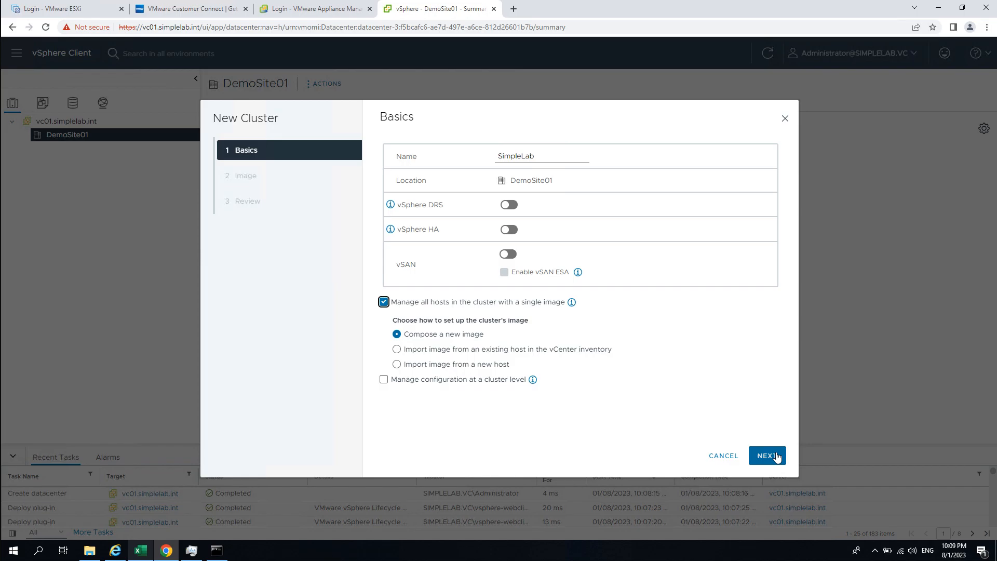
pyautogui.click(459, 386)
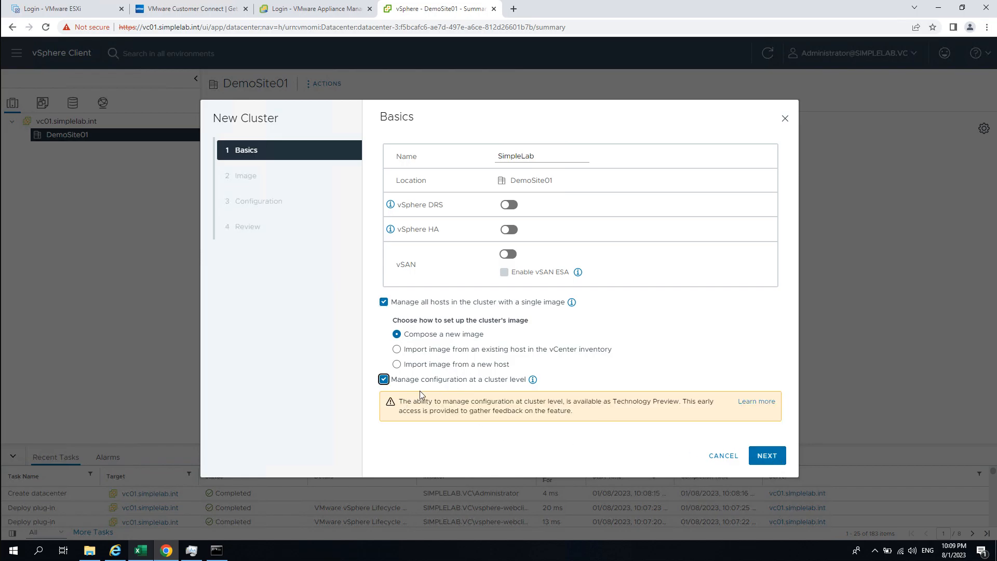
pyautogui.click(408, 379)
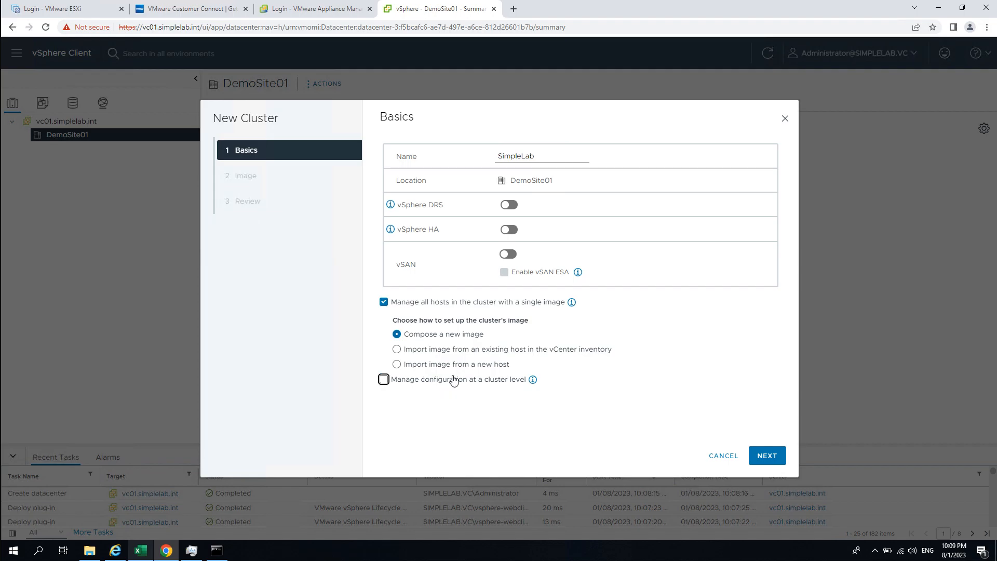
pyautogui.click(767, 455)
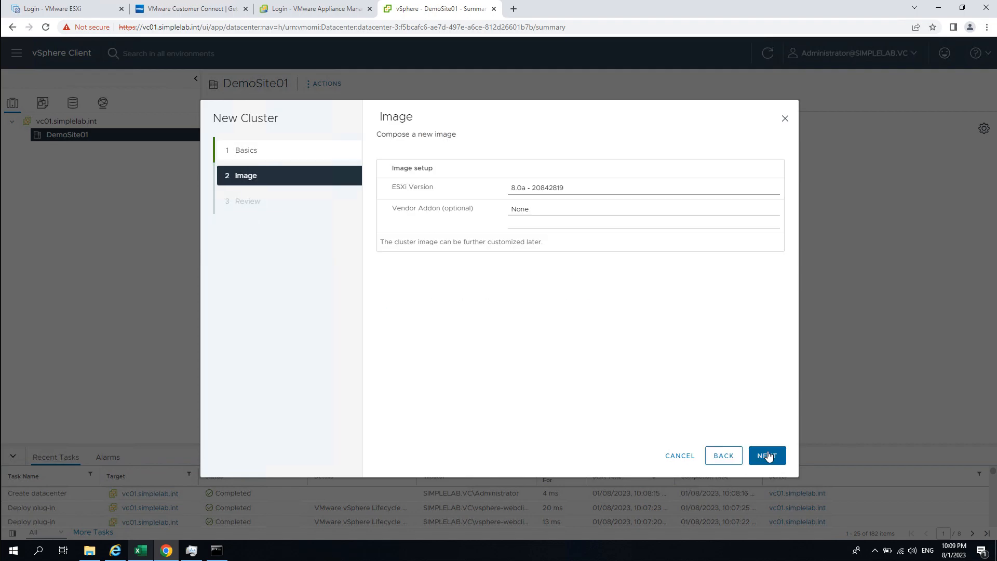
# - Keep ESXi 8.0a - 20842819 with no vendor addon and finish creating SimpleLab
pyautogui.click(578, 192)
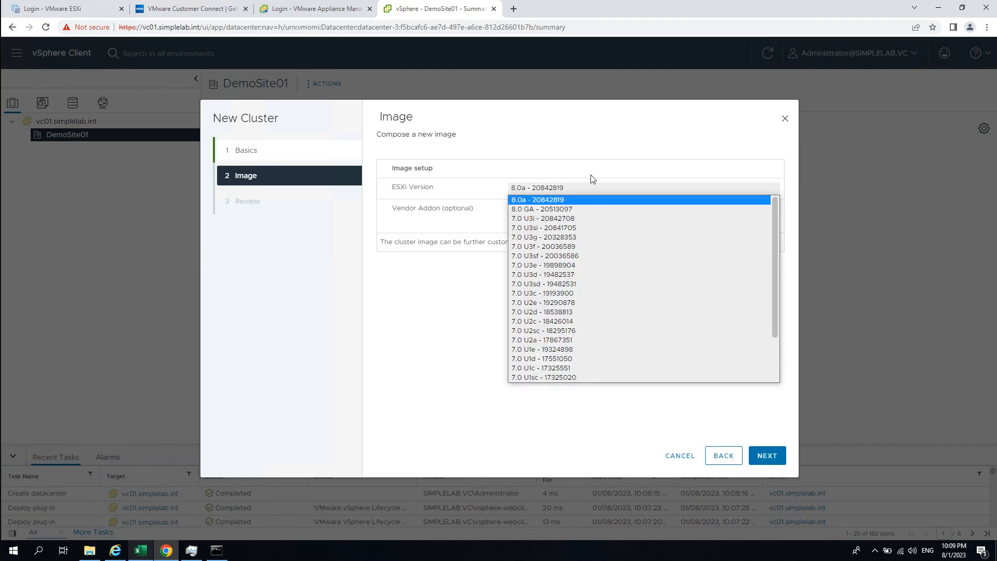
pyautogui.click(593, 193)
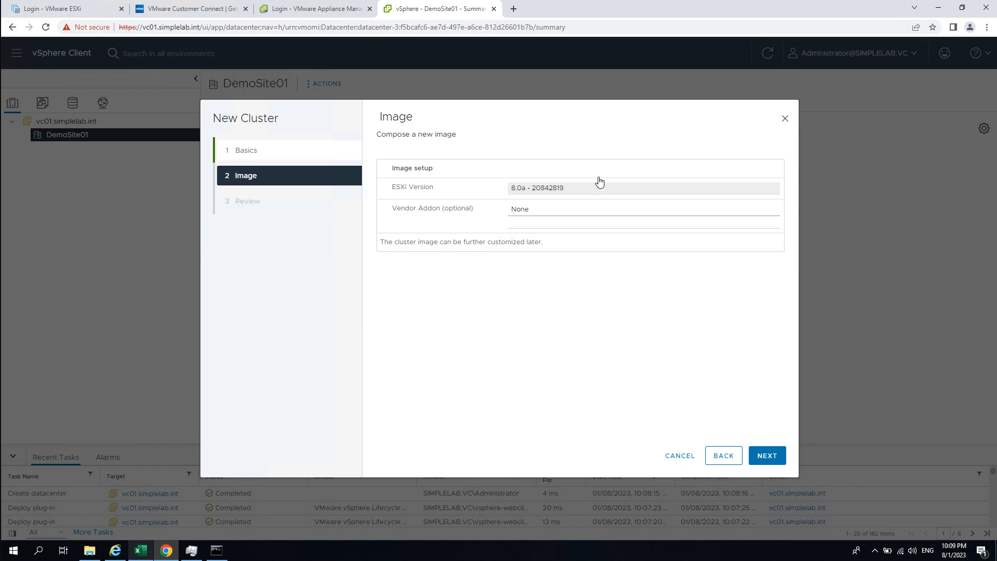
pyautogui.click(554, 209)
pyautogui.click(553, 211)
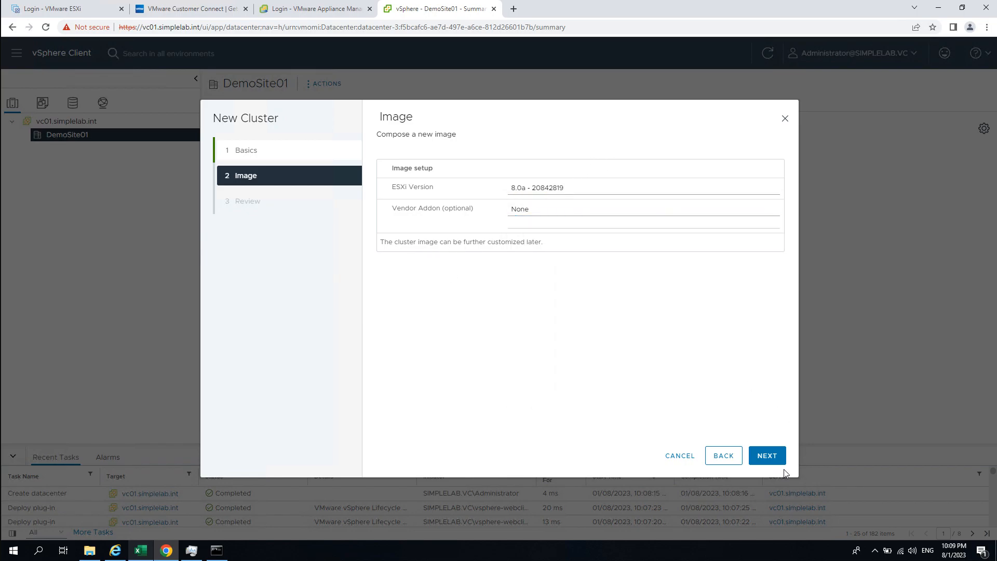
pyautogui.click(774, 458)
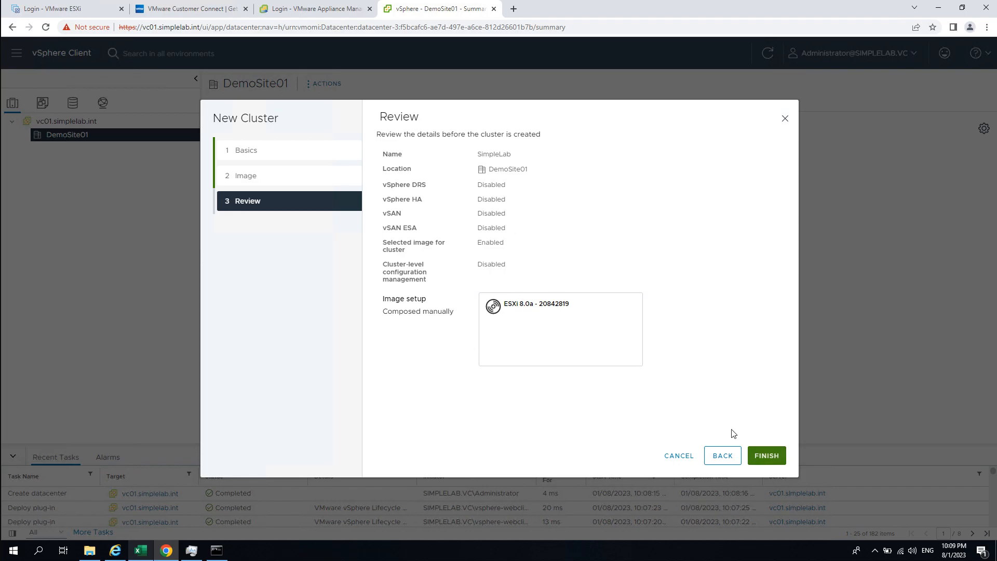
pyautogui.click(762, 460)
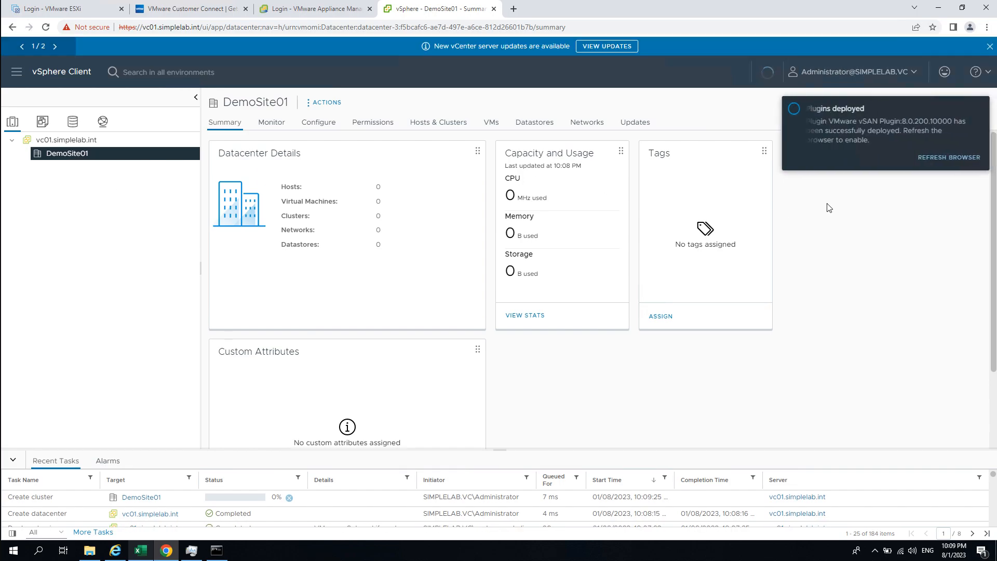
# - Reload the client for the deployed plugin and open the SimpleLab cluster summary
pyautogui.click(928, 159)
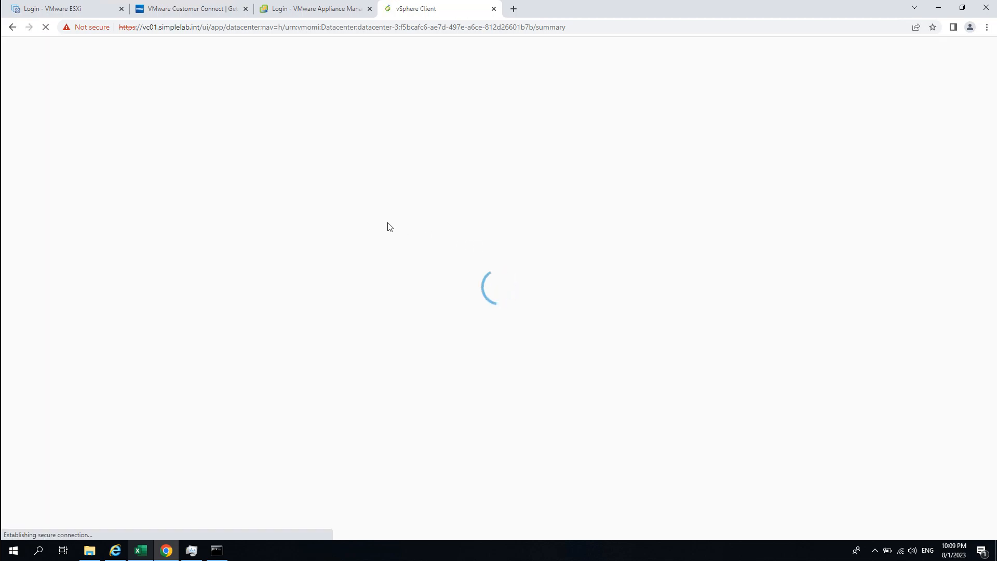
pyautogui.click(32, 149)
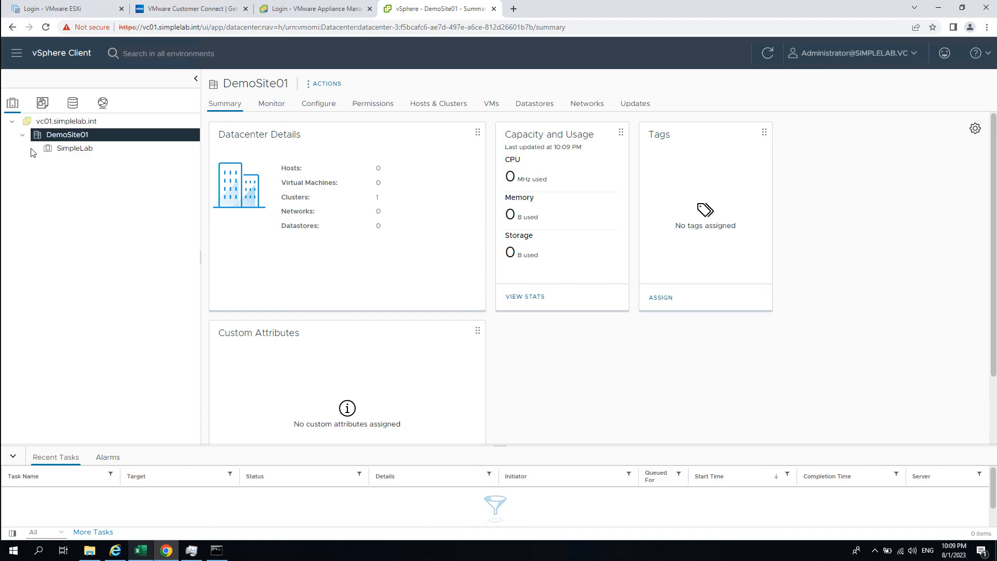
pyautogui.click(78, 148)
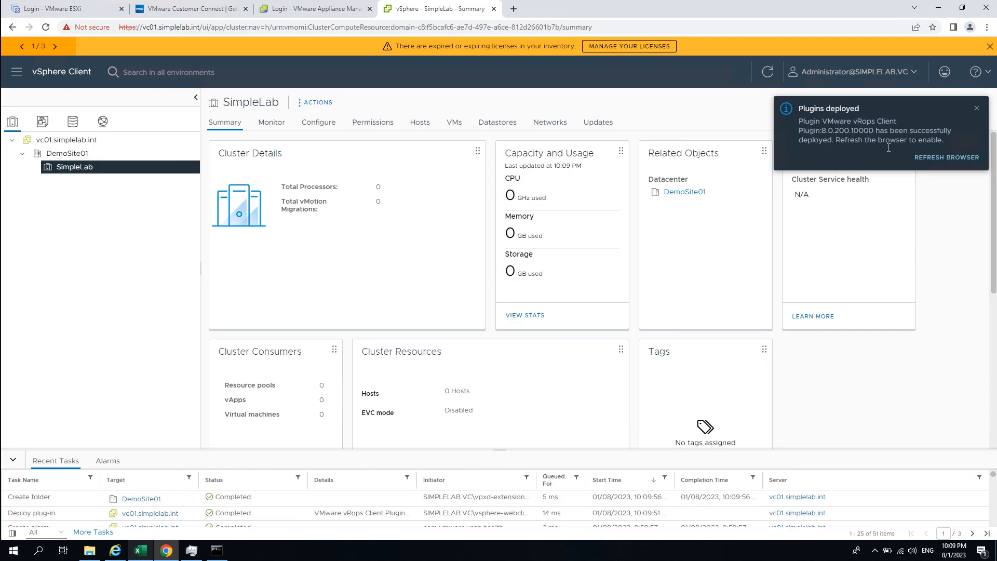
# - Reload for the vRops plugin, dismiss the license warning, and close SimpleLab's actions menu
pyautogui.click(970, 157)
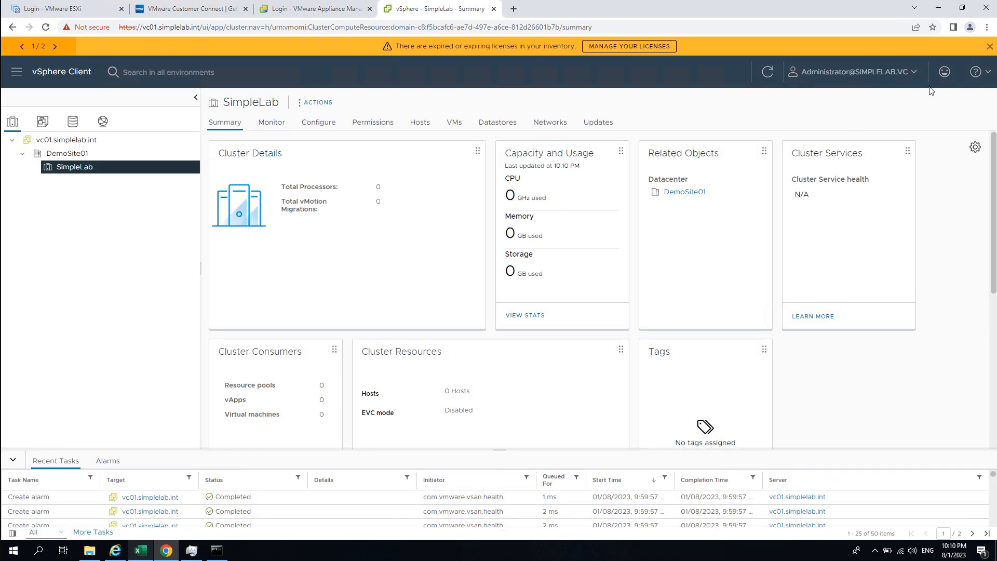
pyautogui.click(989, 47)
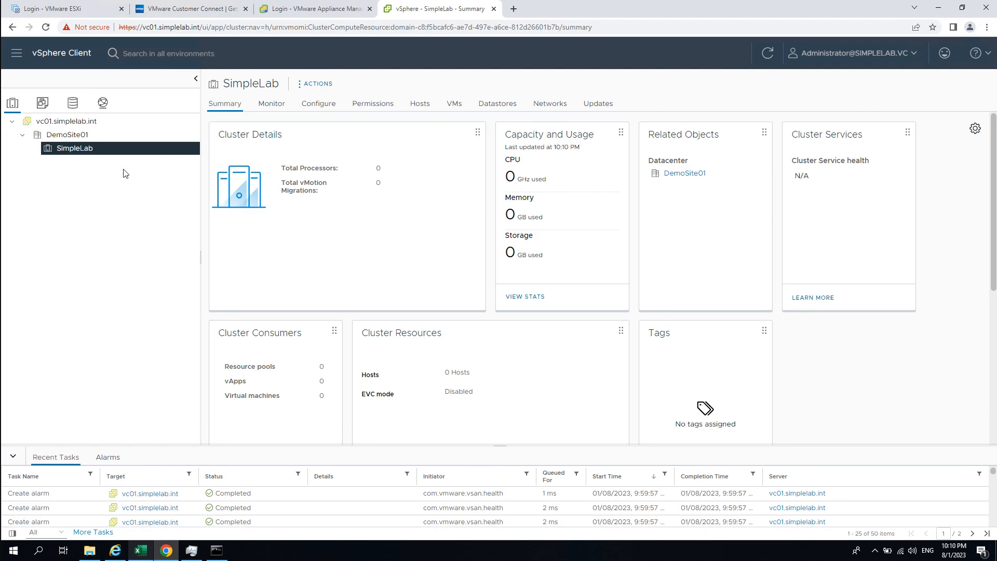
pyautogui.rightClick(87, 148)
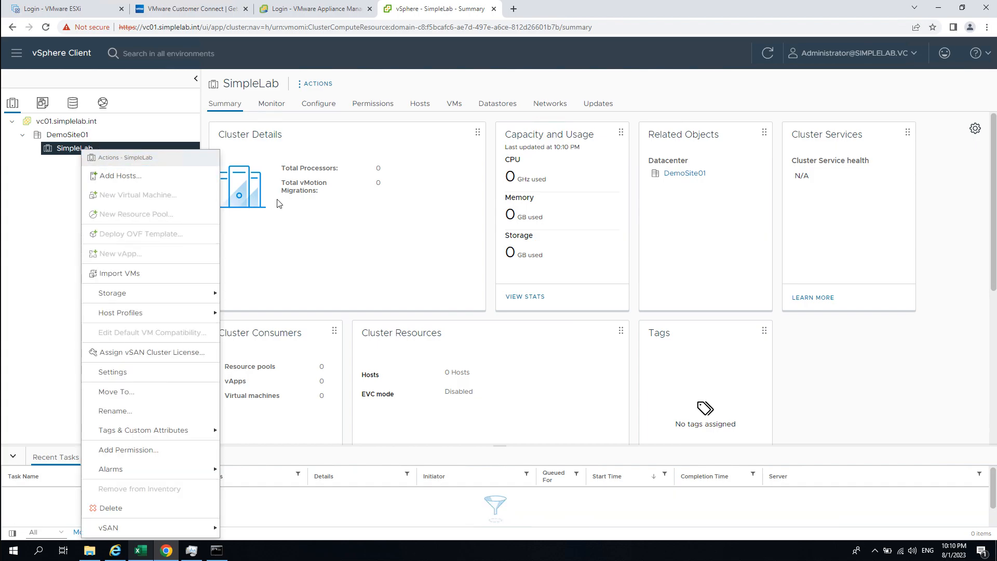
pyautogui.click(328, 427)
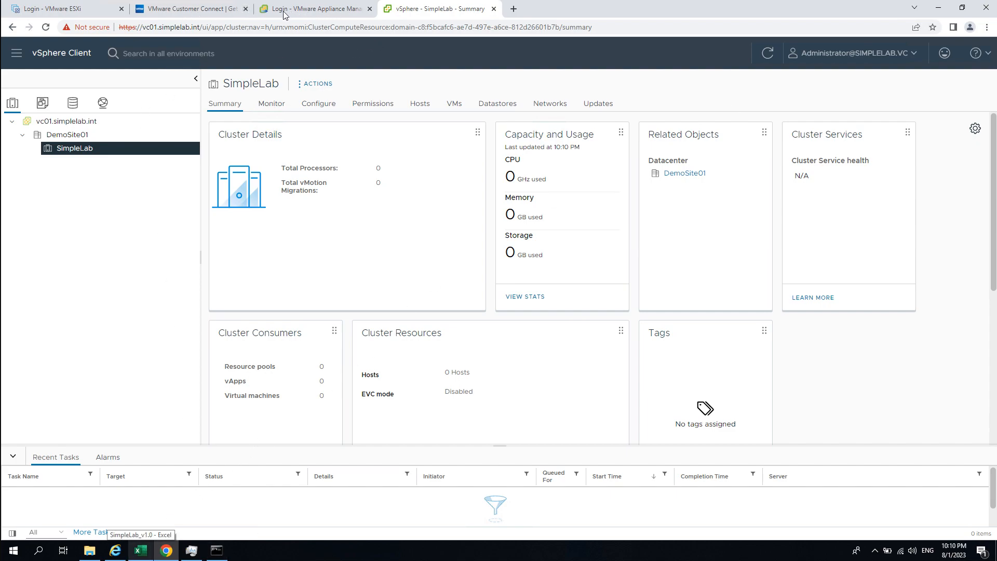
# - Log in to the ESXi host client as root with the account password
pyautogui.click(56, 12)
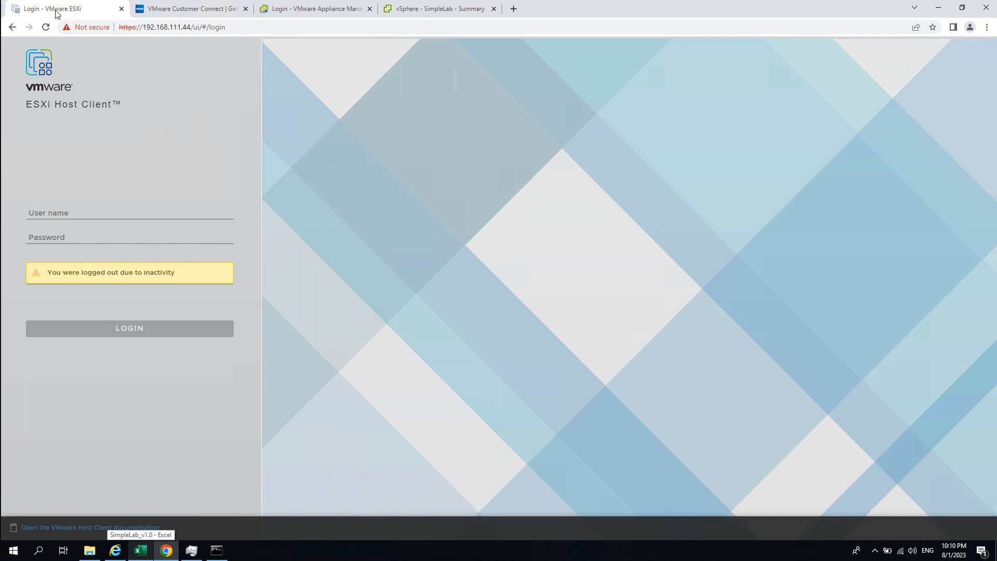
pyautogui.click(97, 212)
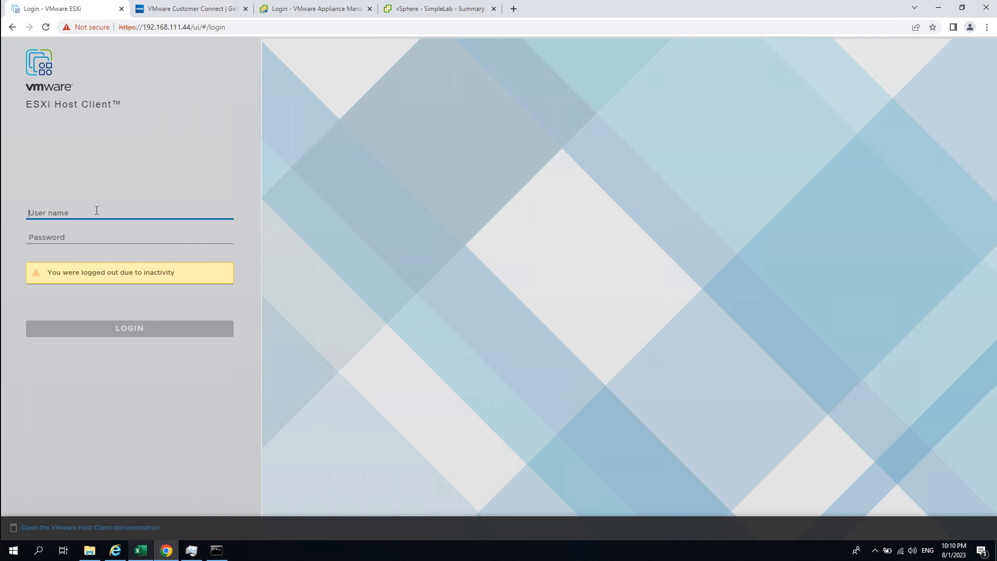
pyautogui.write('root')
pyautogui.press('Tab')
pyautogui.write('V')
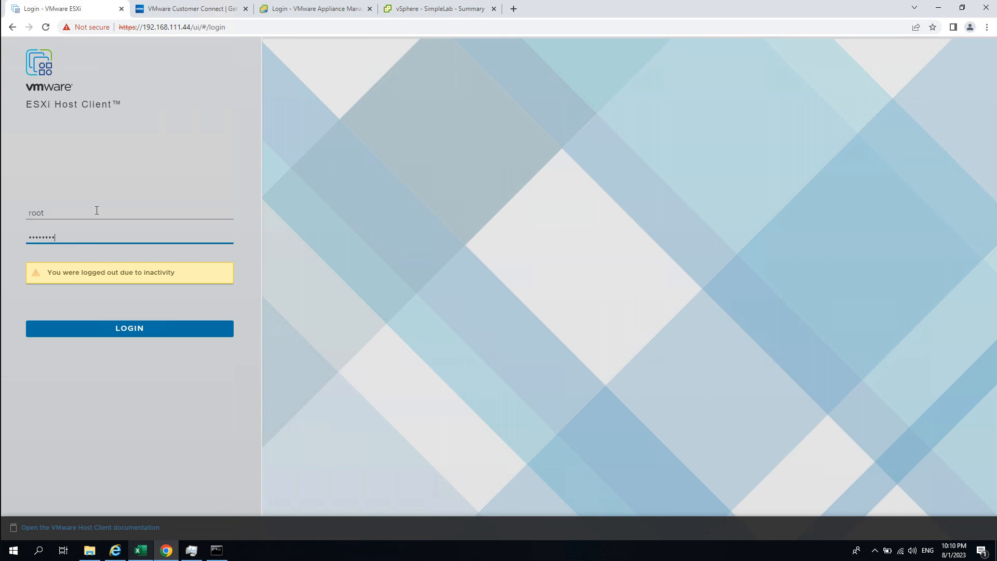
pyautogui.press('Return')
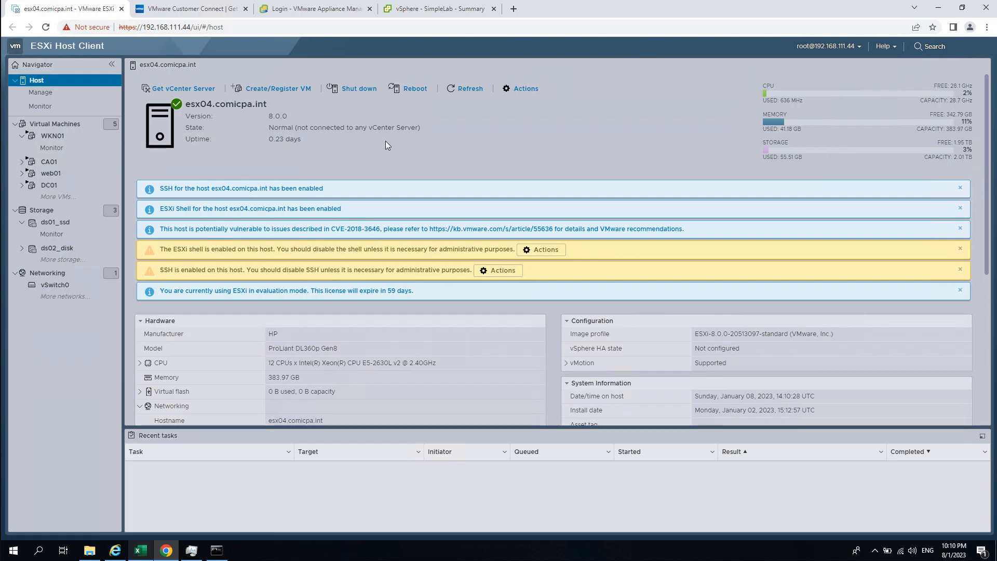
# - Check the host's web address, then return to the esx04.comicpa.int overview
pyautogui.click(163, 34)
pyautogui.click(177, 27)
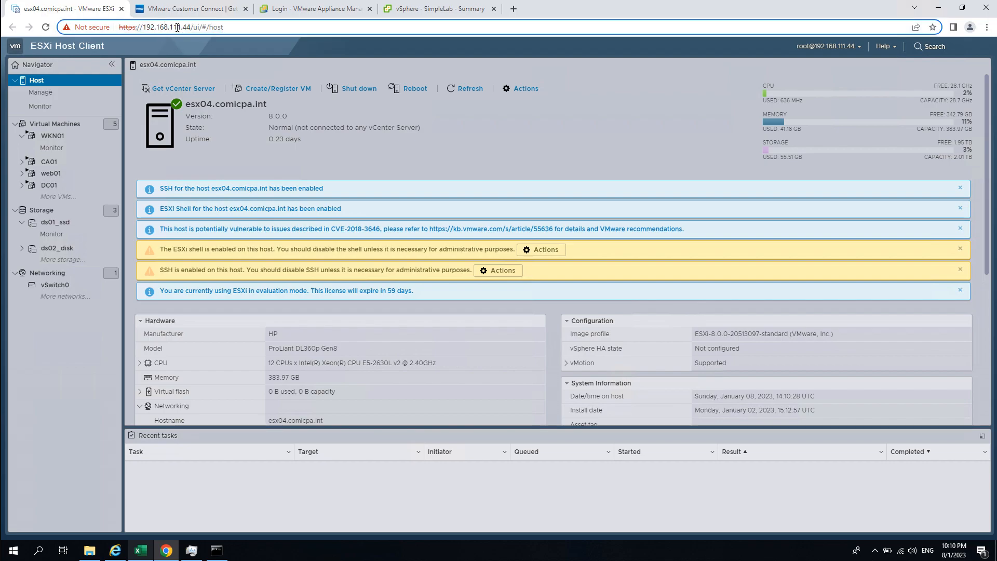
pyautogui.click(557, 145)
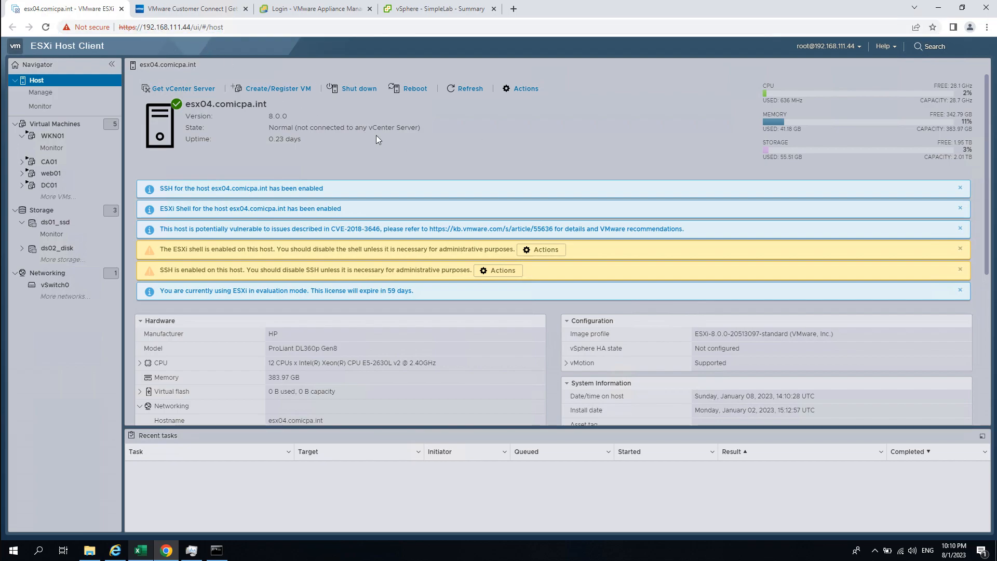
pyautogui.click(169, 15)
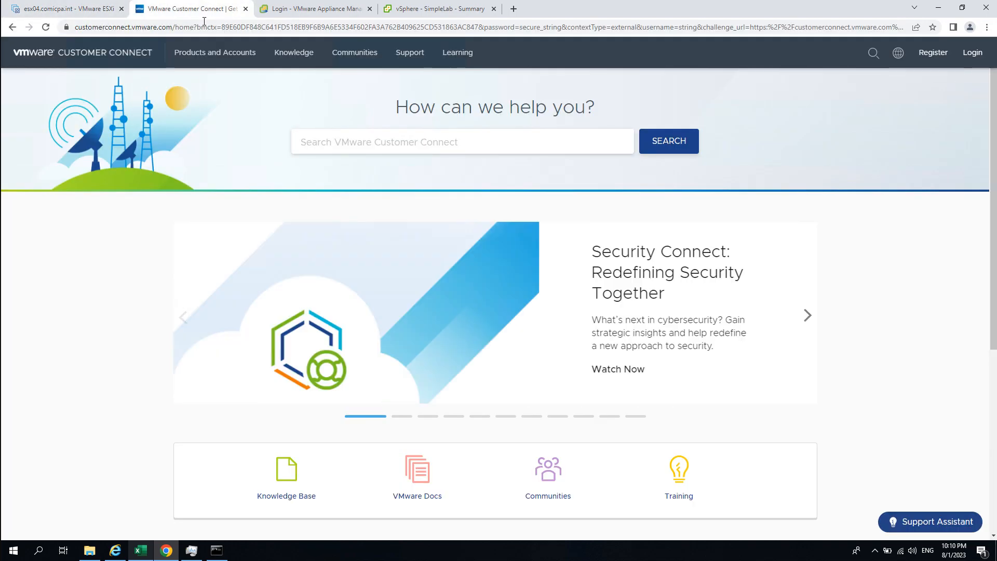
pyautogui.click(68, 9)
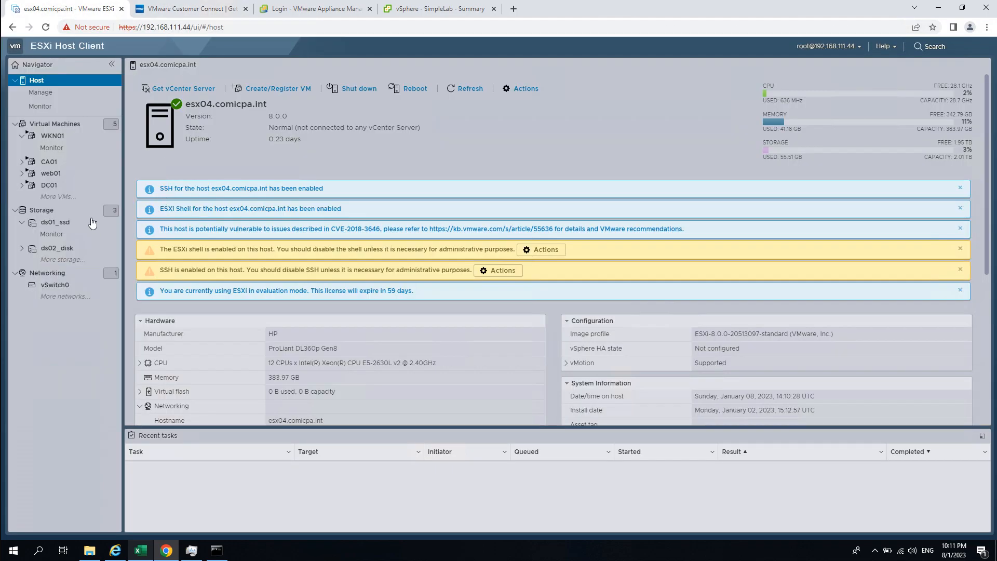
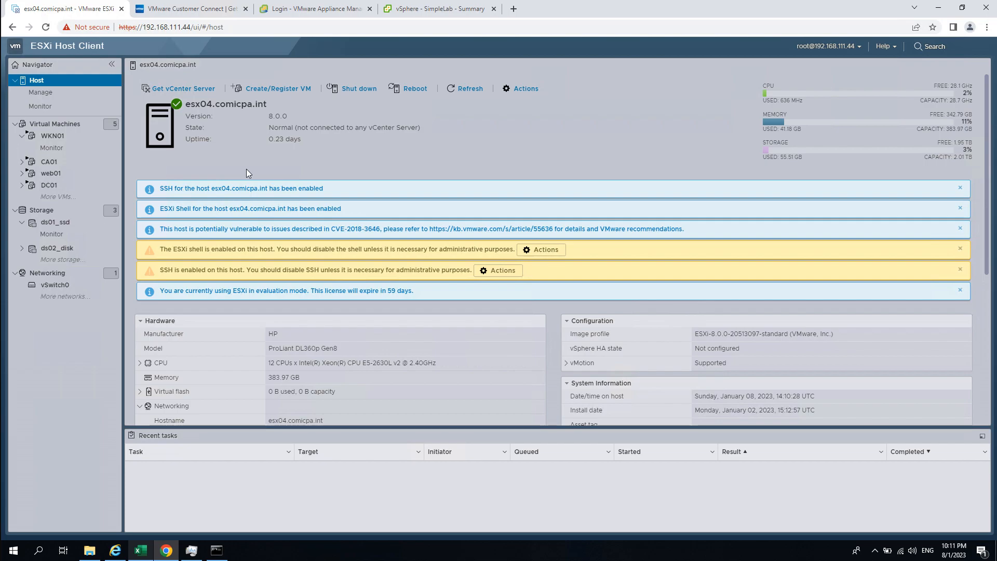
# - Show the DC01 virtual machine's summary in the ESXi Host Client, then bring up the Windows app list
pyautogui.click(67, 137)
pyautogui.click(60, 186)
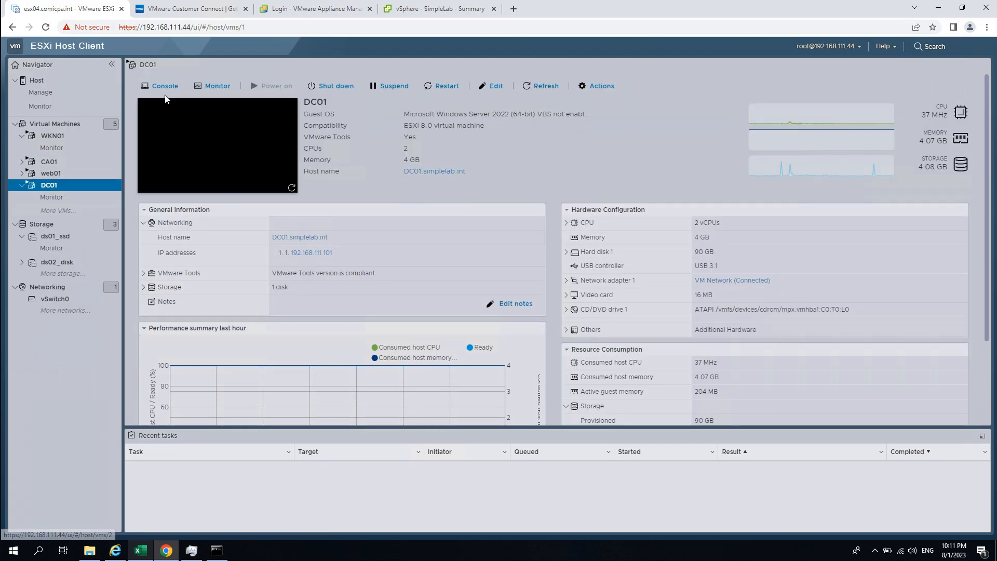
pyautogui.click(164, 89)
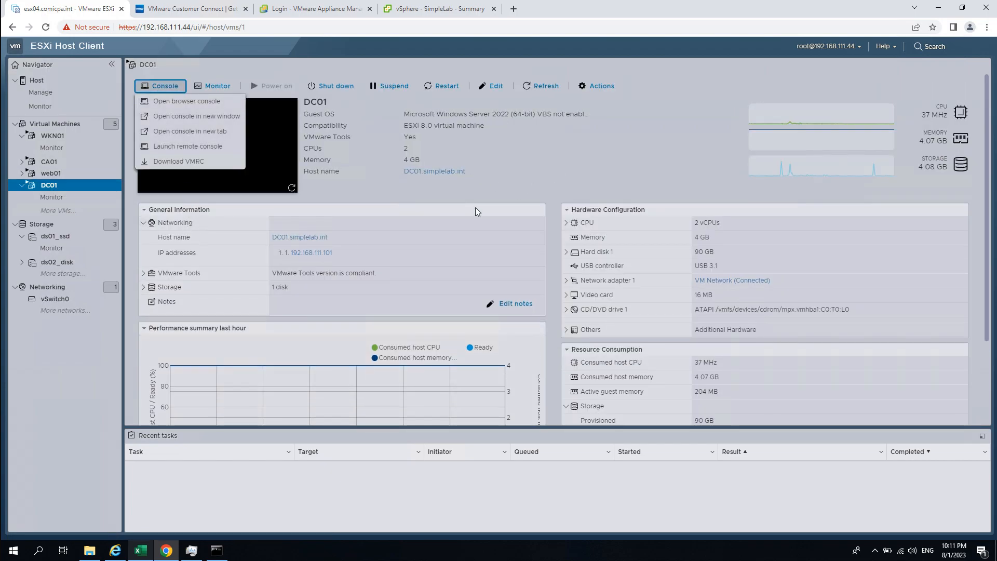
pyautogui.click(19, 553)
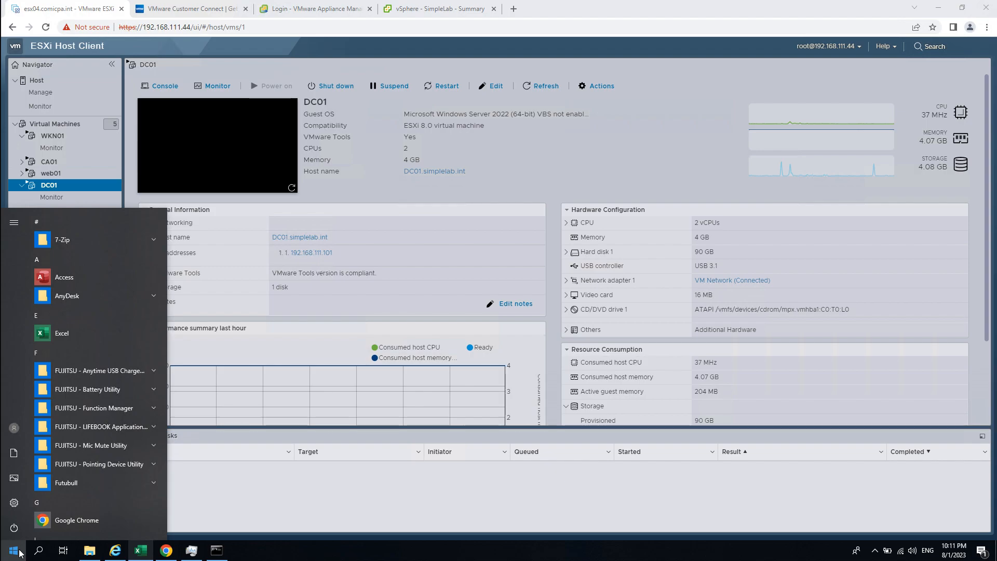
# - Launch Remote Desktop Connection with mstsc and set the display size to 1280 by 768
pyautogui.write('mstsc')
pyautogui.press('Return')
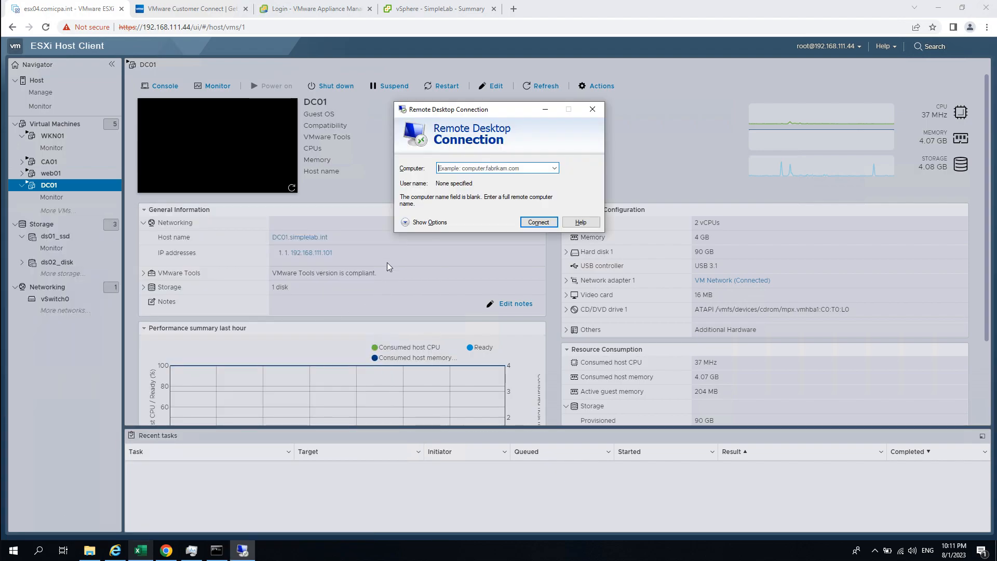
pyautogui.click(438, 223)
pyautogui.click(446, 166)
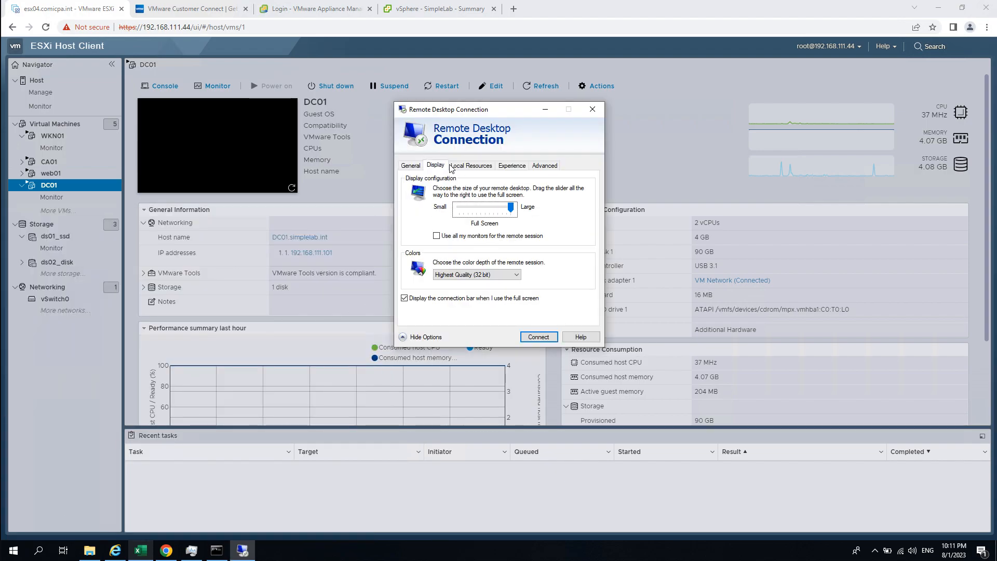
pyautogui.moveTo(510, 208); pyautogui.dragTo(475, 205)
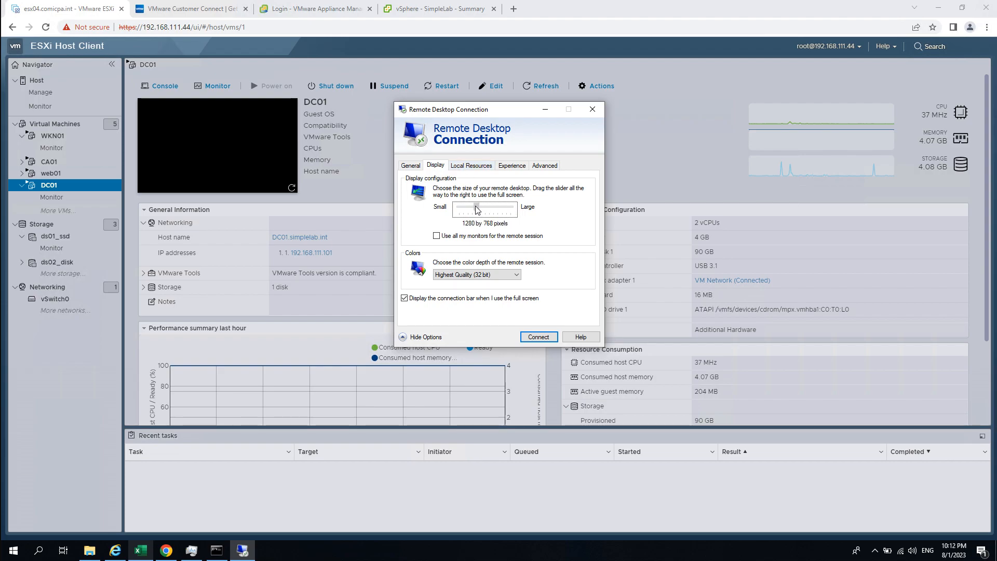
pyautogui.click(411, 165)
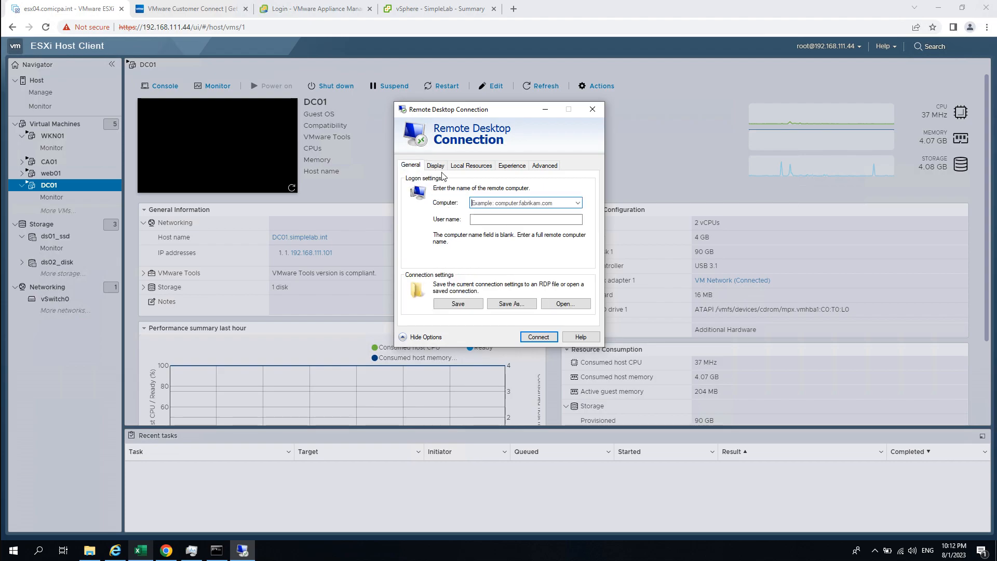
# - Connect to 192.168.111.101 as the domain administrator, entering the account password
pyautogui.write('1')
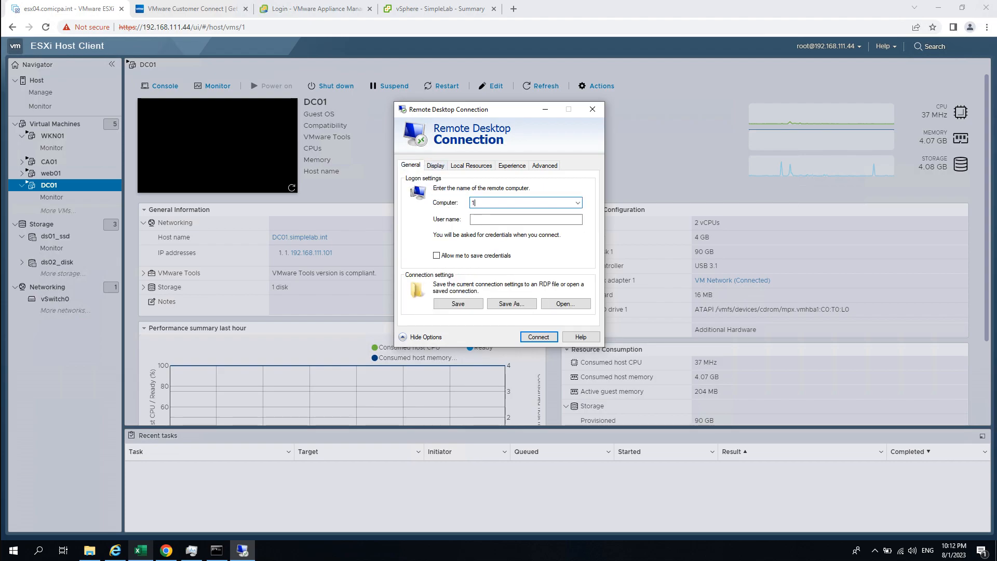
pyautogui.write('111.101')
pyautogui.press('Tab')
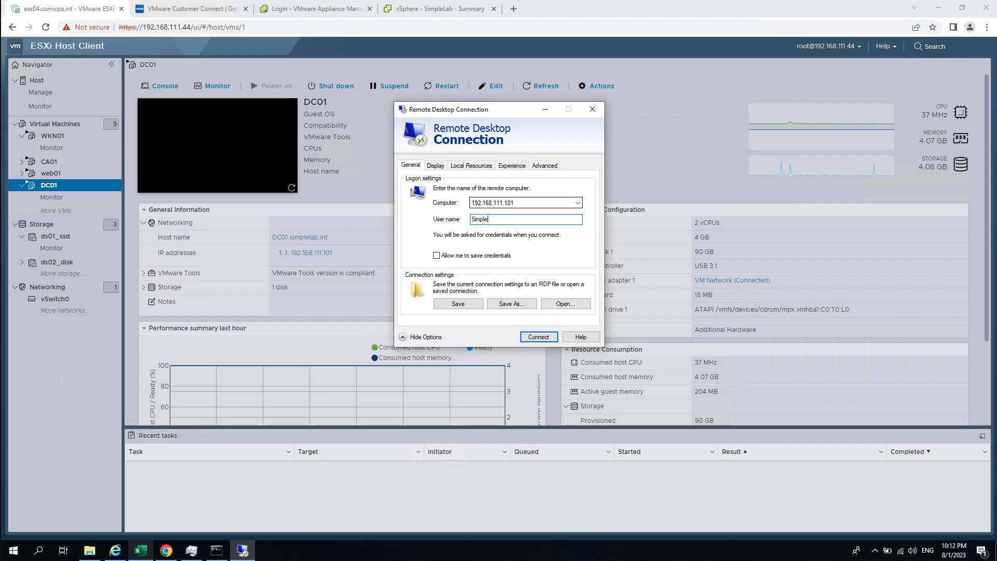
pyautogui.write('nistrator')
pyautogui.press('Return')
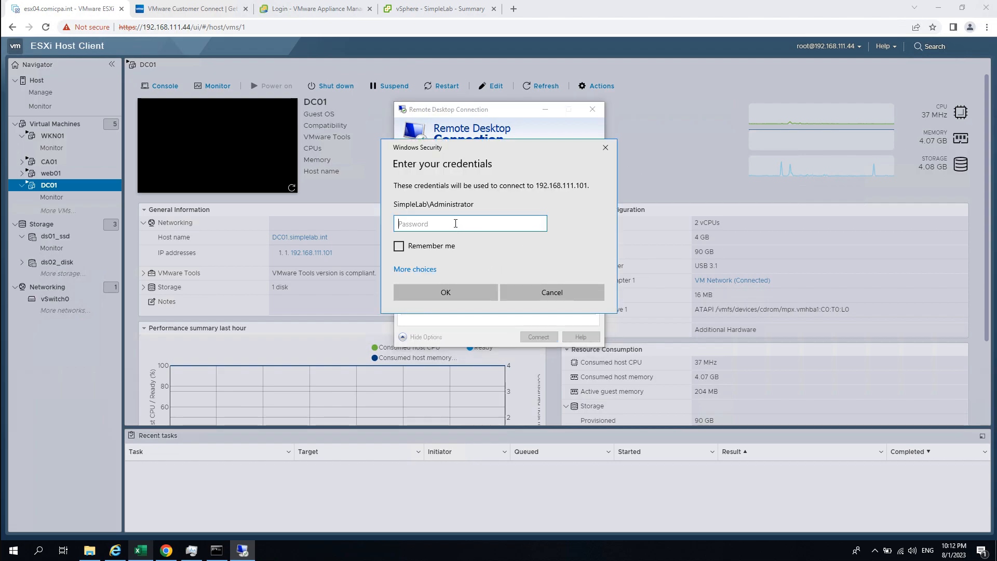
pyautogui.write('Pa$$w0rd')
pyautogui.press('Return')
# - Accept the remote certificate, then resize and reposition the remote session window
pyautogui.click(530, 315)
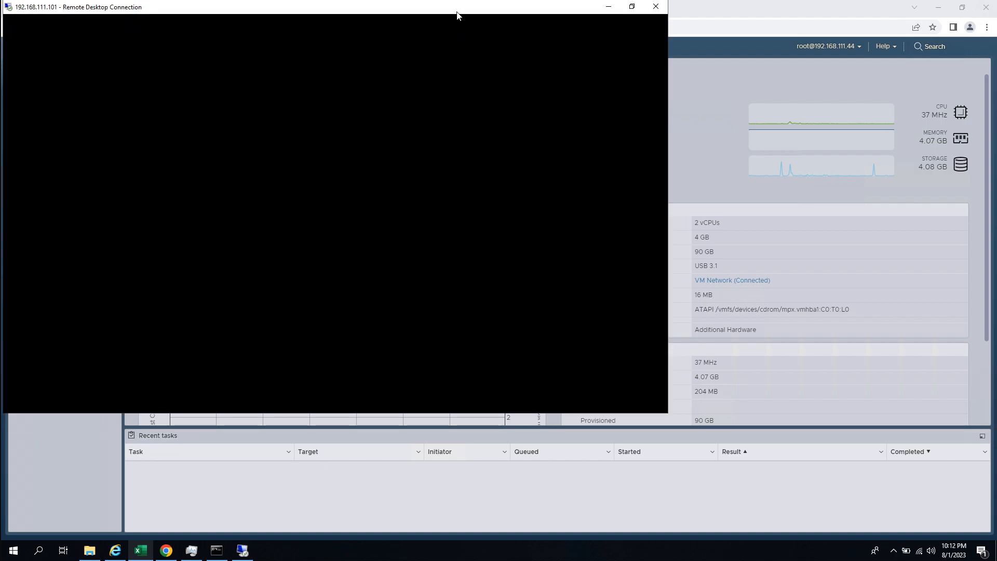
pyautogui.moveTo(482, 9); pyautogui.dragTo(551, 37)
pyautogui.moveTo(729, 332); pyautogui.dragTo(984, 442)
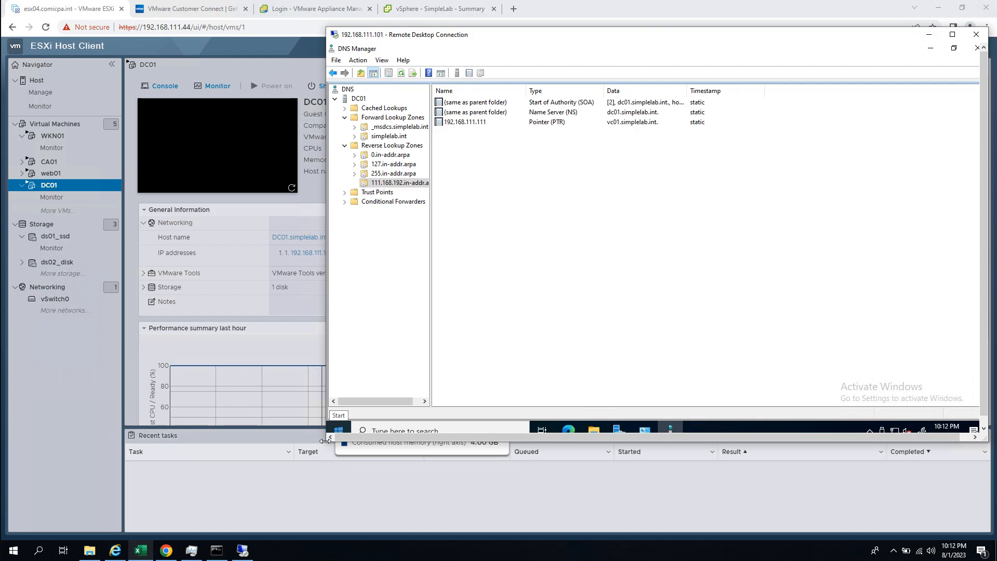
pyautogui.moveTo(325, 441); pyautogui.dragTo(323, 442)
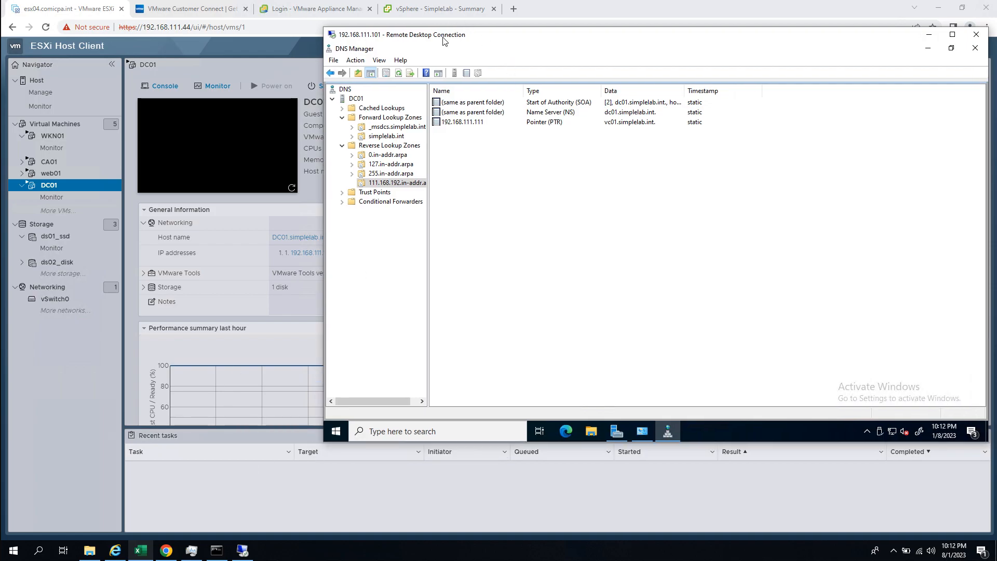
pyautogui.moveTo(445, 41); pyautogui.dragTo(353, 59)
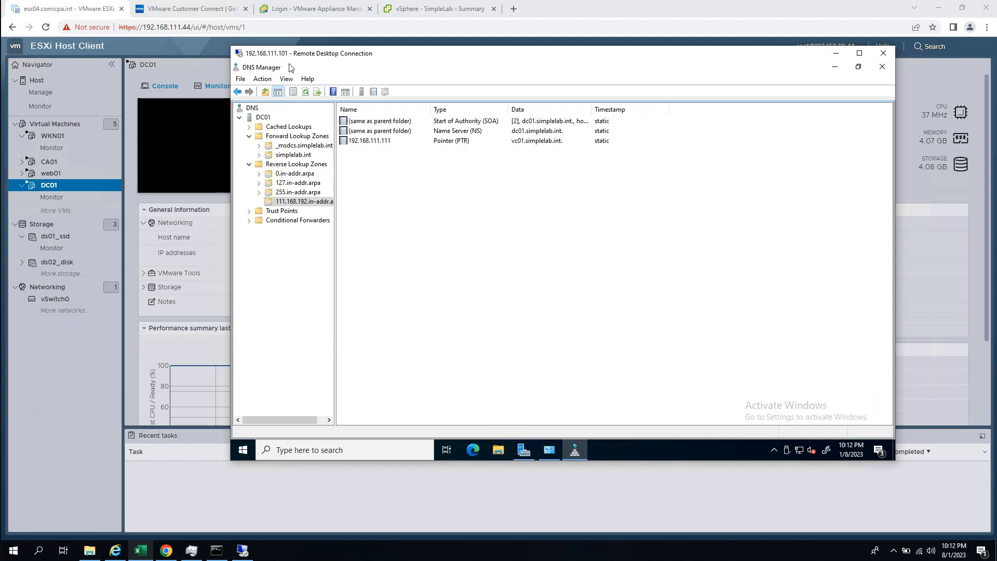
pyautogui.moveTo(313, 55); pyautogui.dragTo(296, 94)
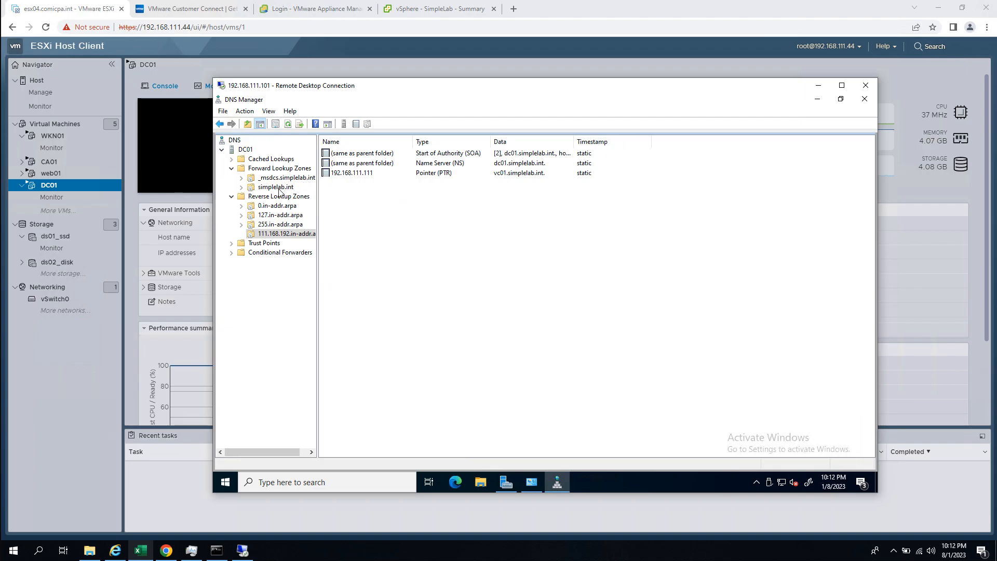
# - Open a New Host (A or AAAA) form in the simplelab.int forward lookup zone
pyautogui.click(283, 188)
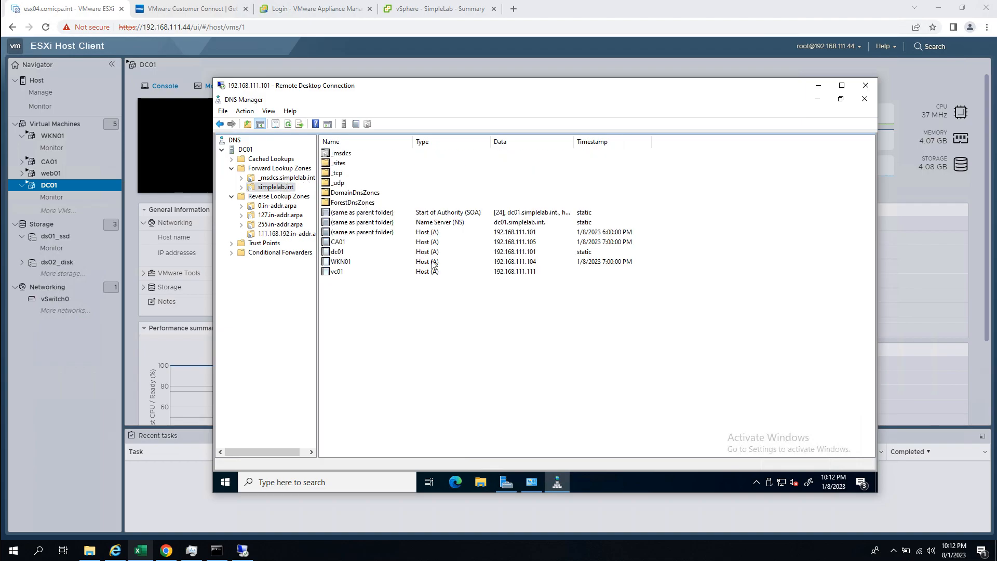
pyautogui.rightClick(334, 312)
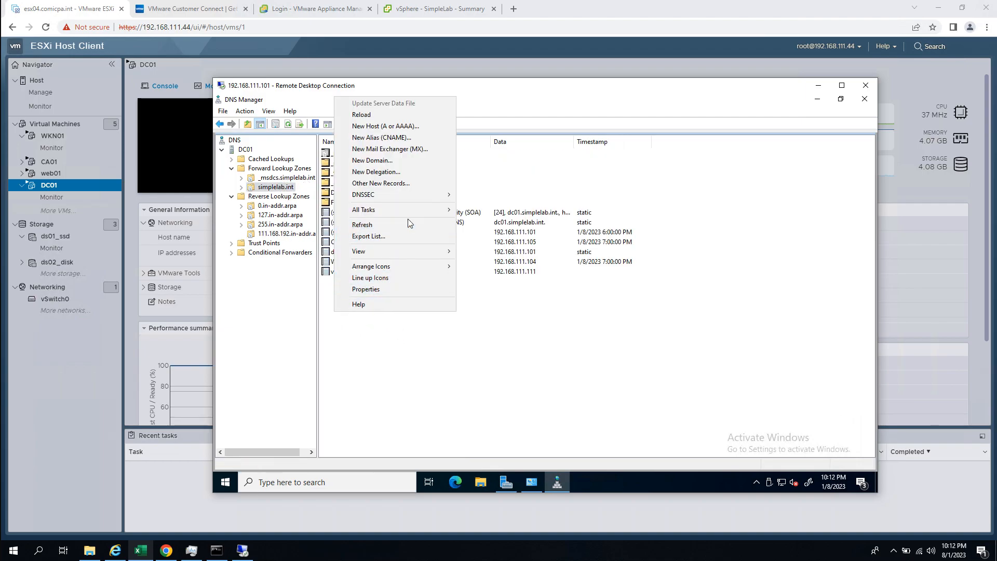
pyautogui.click(416, 130)
# - Create host record esx04 at 192.168.111.44 with TTL 0:0:5:0 and acknowledge the confirmation
pyautogui.click(495, 332)
pyautogui.press('BackSpace')
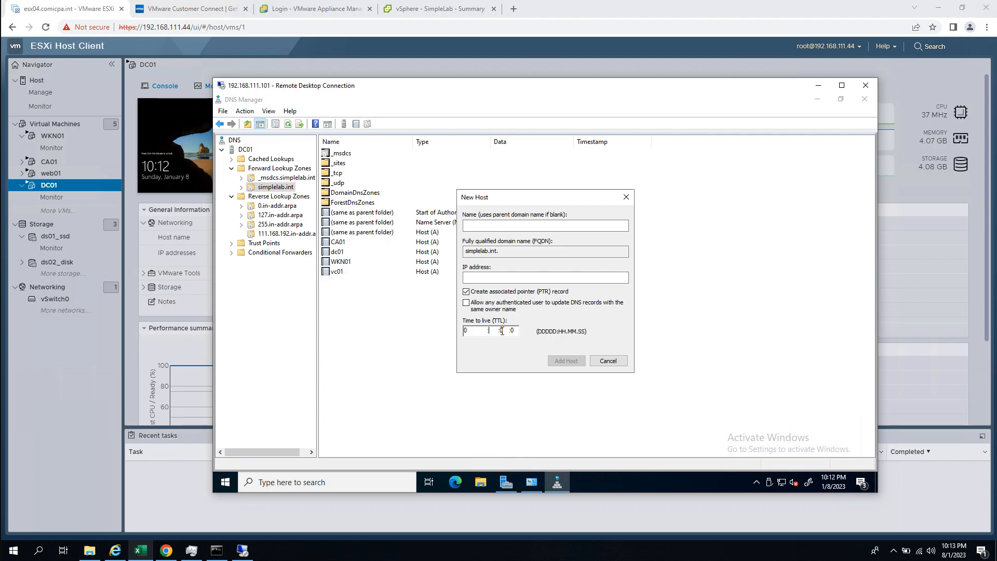
pyautogui.write('0 :5 :')
pyautogui.click(501, 224)
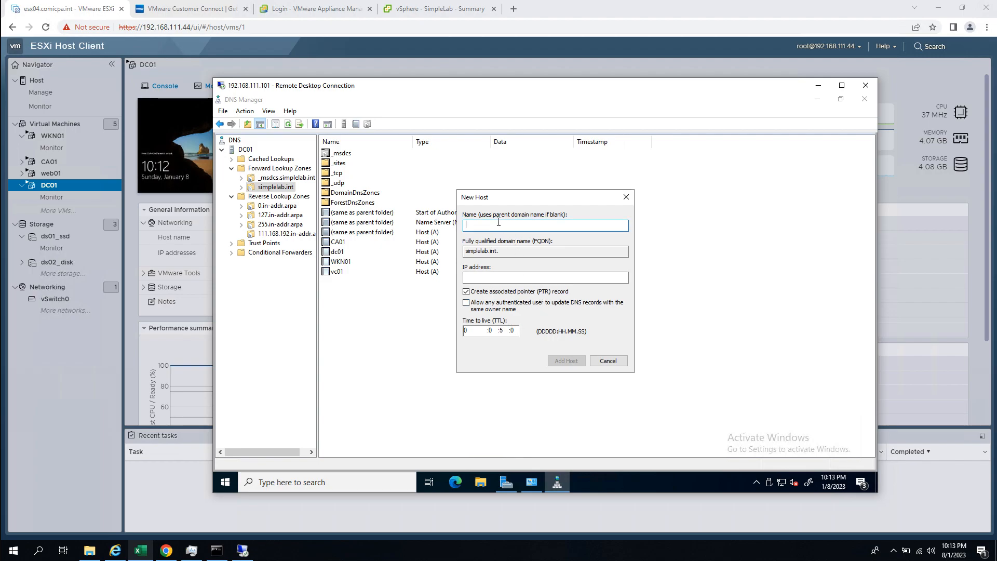
pyautogui.write('esx04')
pyautogui.click(492, 276)
pyautogui.write('192.168.11')
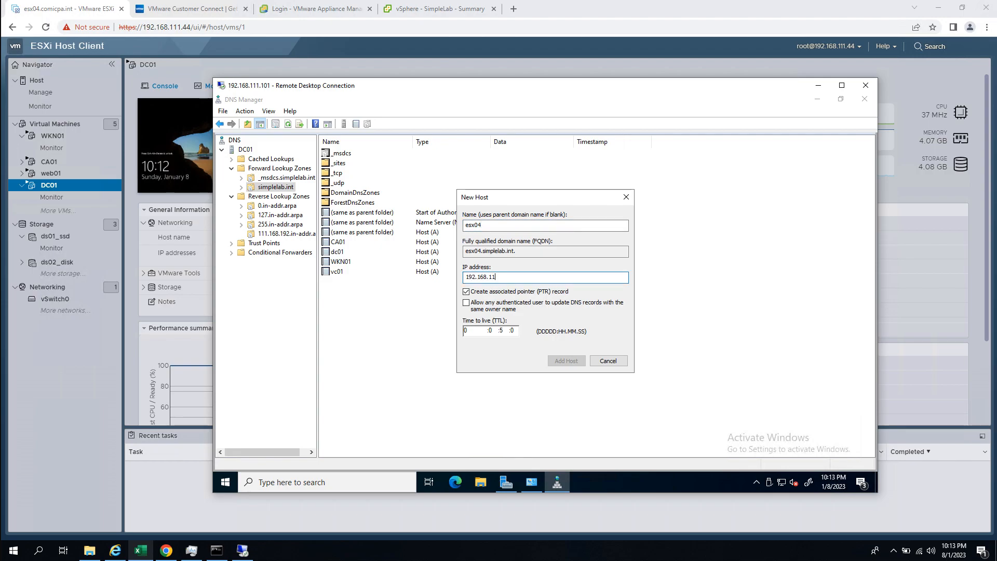
pyautogui.write('1.44')
pyautogui.click(566, 361)
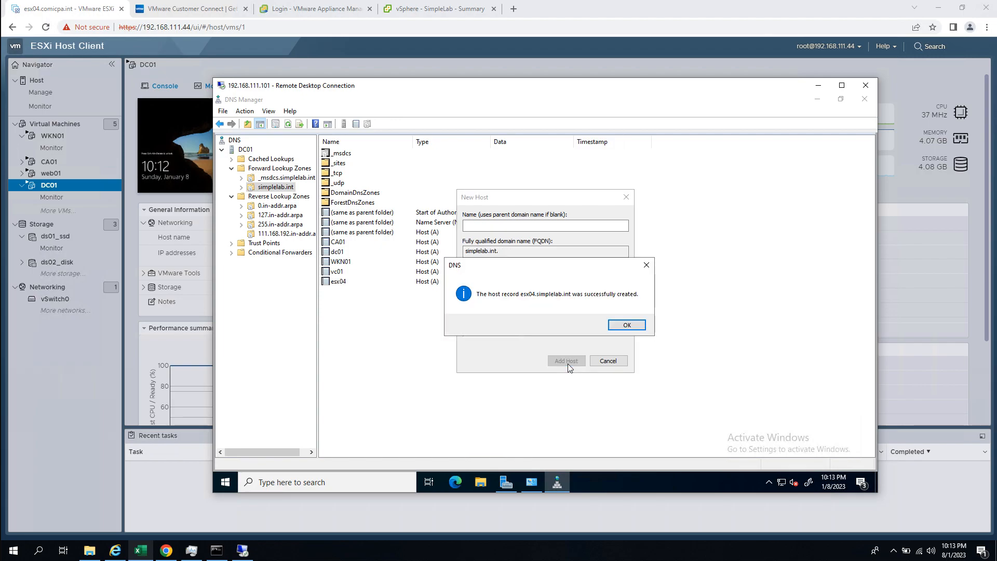
pyautogui.click(626, 328)
# - Run nslookup esx04.simplelab.int, copy the resolved name, and close the Command Prompt and New Host dialog
pyautogui.click(216, 549)
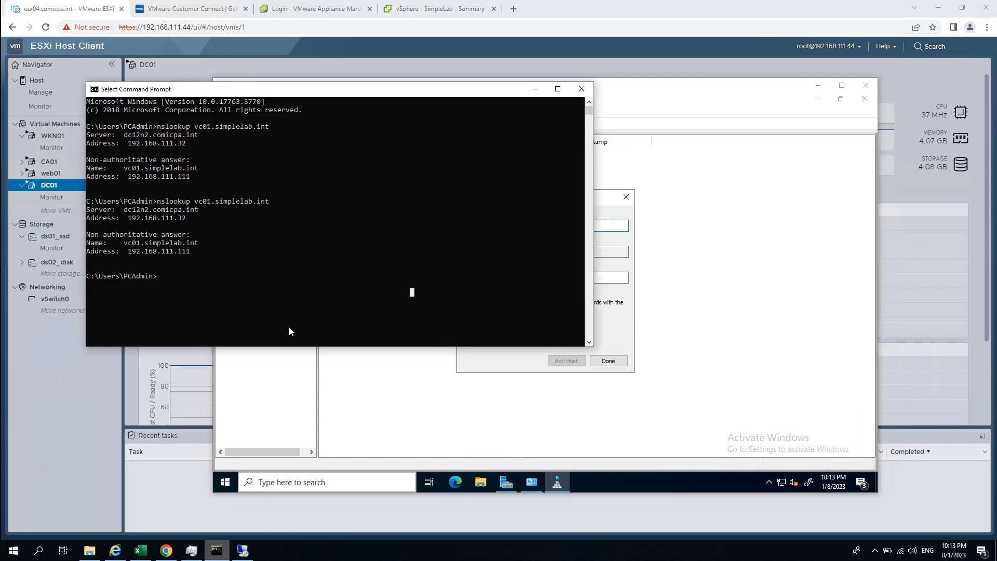
pyautogui.write('nslookup ')
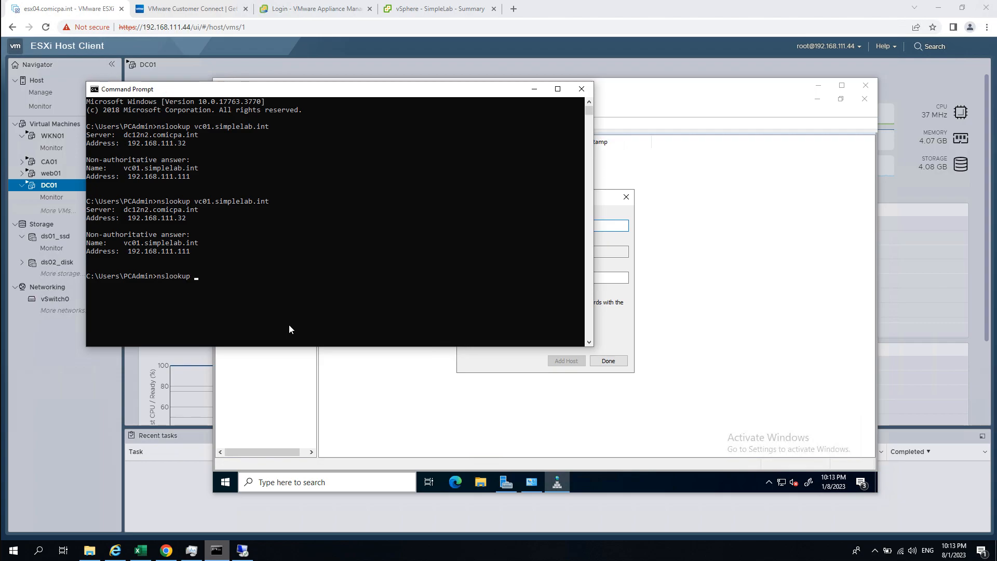
pyautogui.write('esx04.simplelab.int')
pyautogui.press('Return')
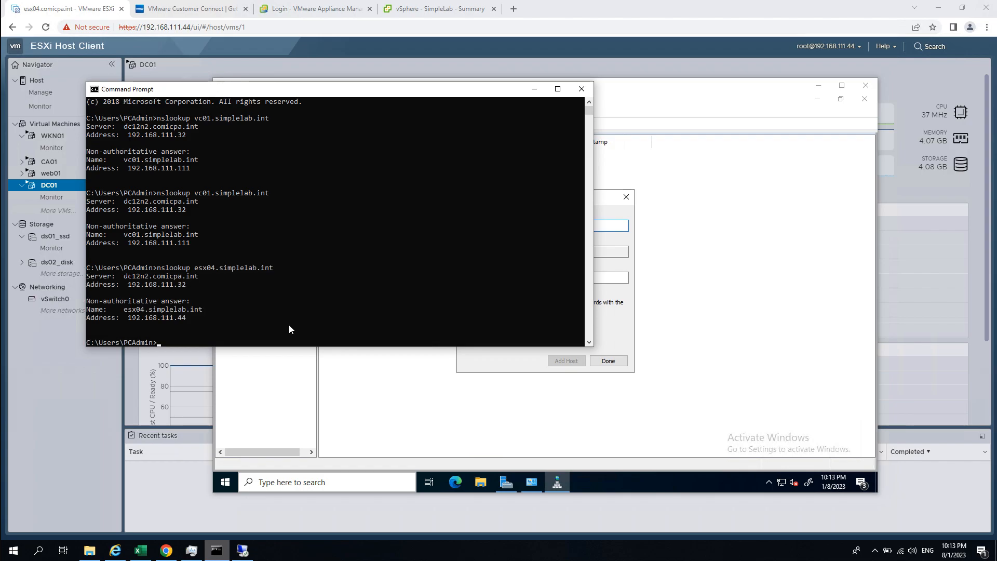
pyautogui.moveTo(127, 311); pyautogui.dragTo(191, 310)
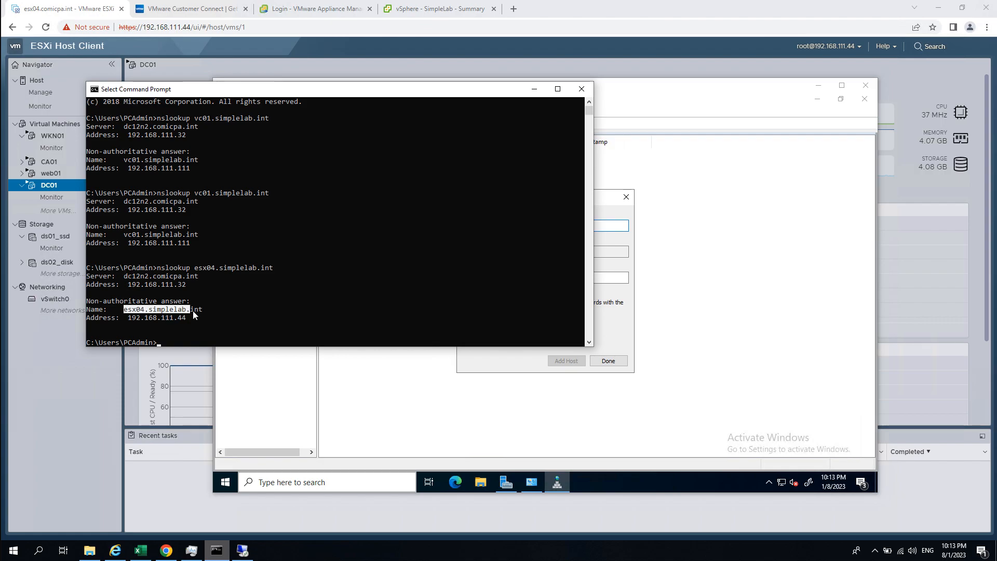
pyautogui.rightClick(201, 312)
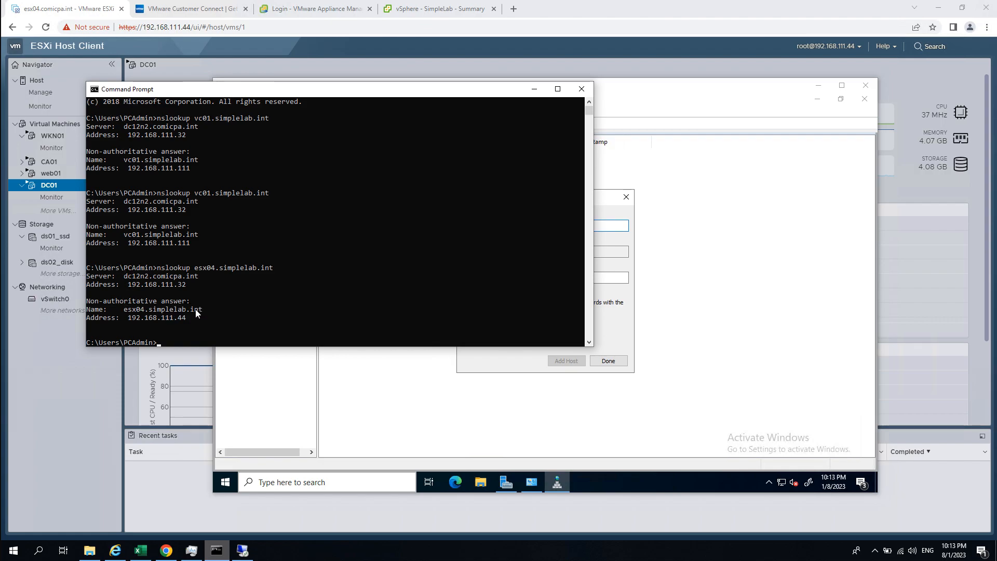
pyautogui.click(534, 90)
pyautogui.click(595, 361)
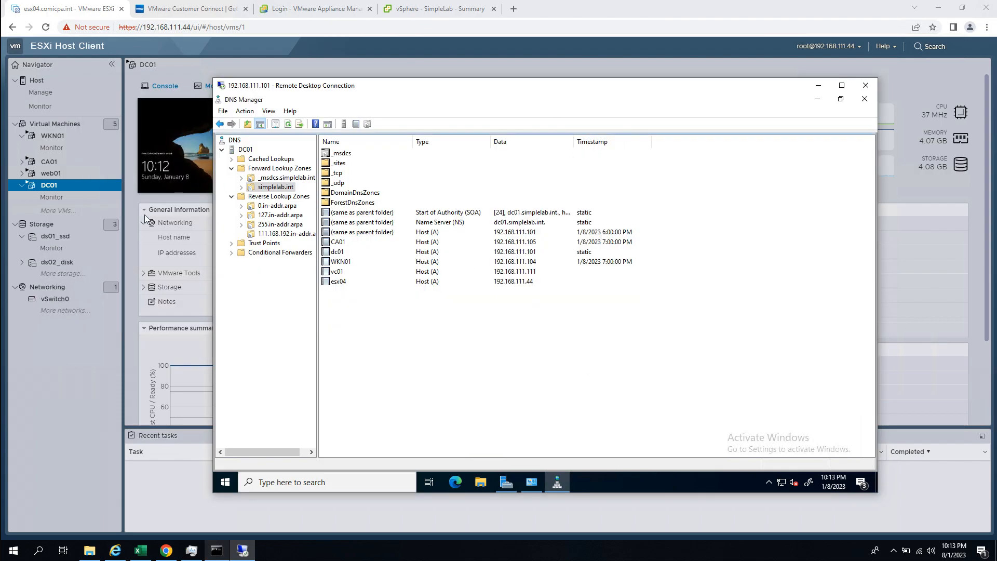
# - Start Add Hosts on the SimpleLab cluster and paste esx04.simplelab.int as the host address
pyautogui.click(333, 12)
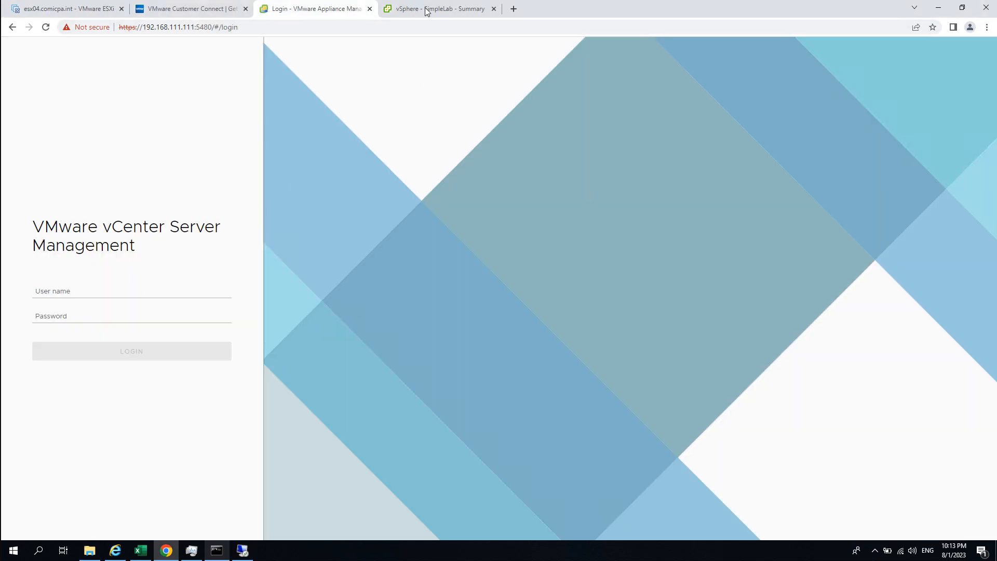
pyautogui.moveTo(424, 11); pyautogui.dragTo(332, 11)
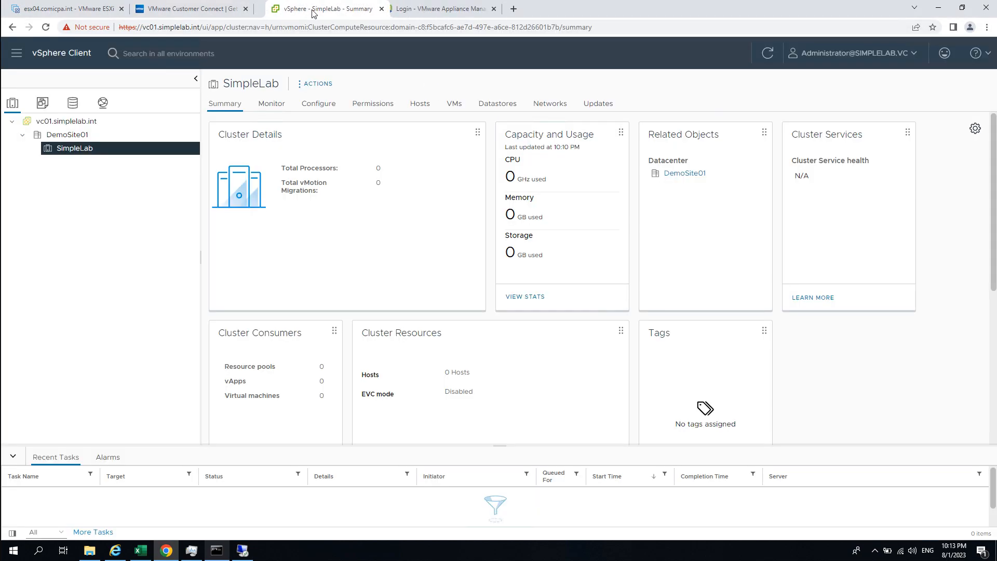
pyautogui.rightClick(72, 151)
pyautogui.click(125, 173)
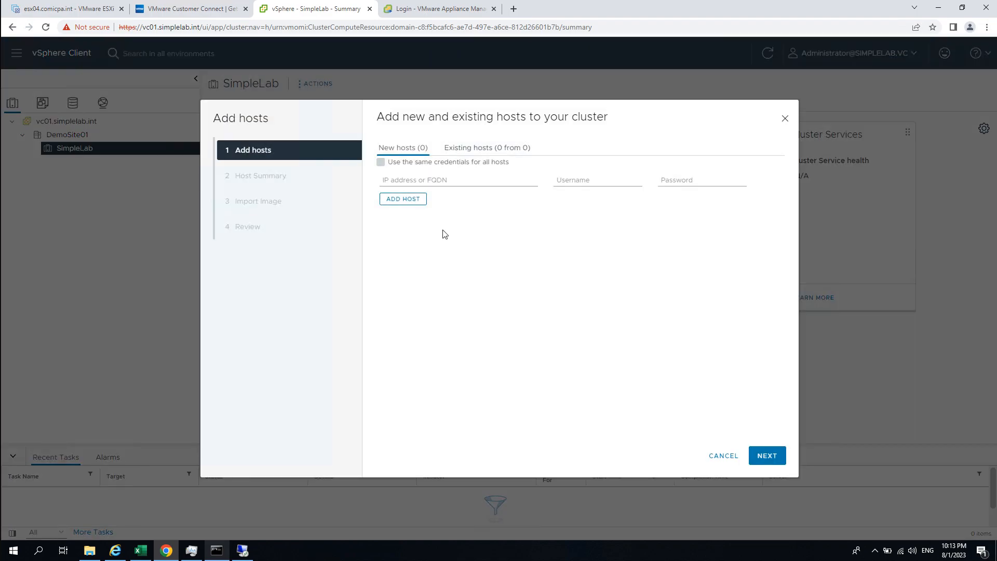
pyautogui.click(459, 181)
pyautogui.write('esx04.simplelab.int')
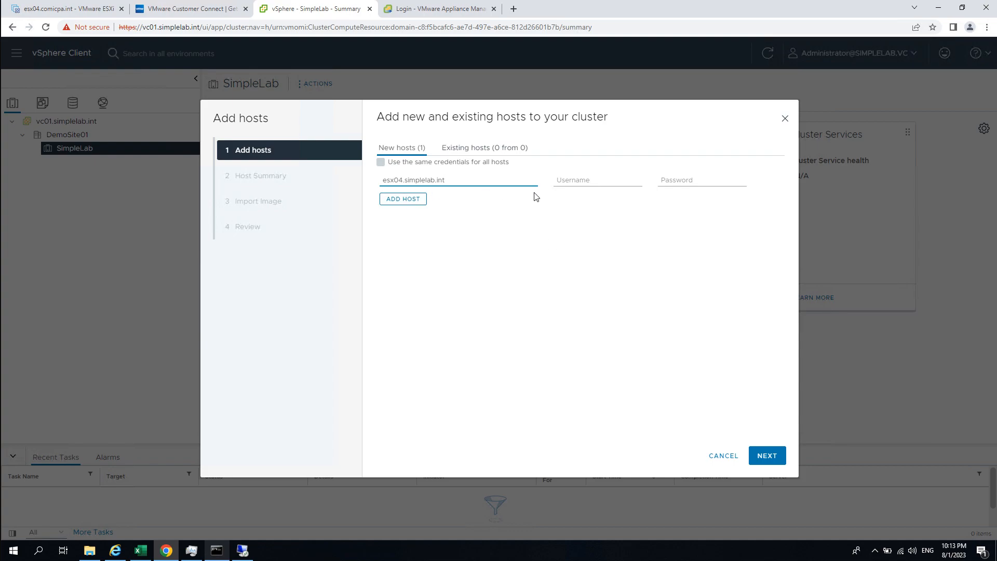
# - Try extra host entries and shared credentials, then remove the duplicate entries
pyautogui.click(407, 199)
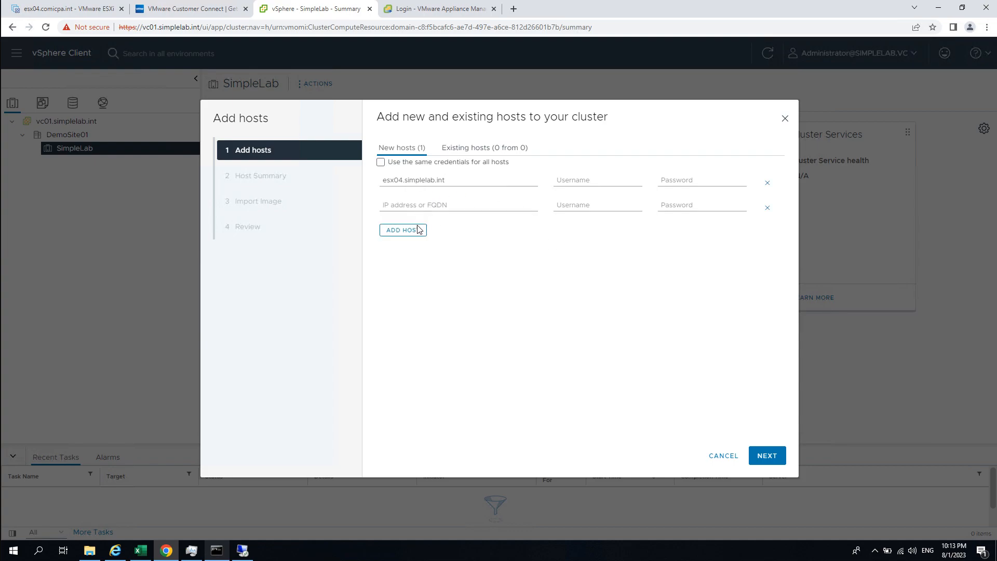
pyautogui.click(403, 230)
pyautogui.click(458, 205)
pyautogui.write('esx04.simplelab.int')
pyautogui.click(407, 227)
pyautogui.write('esx04.simplelab.int')
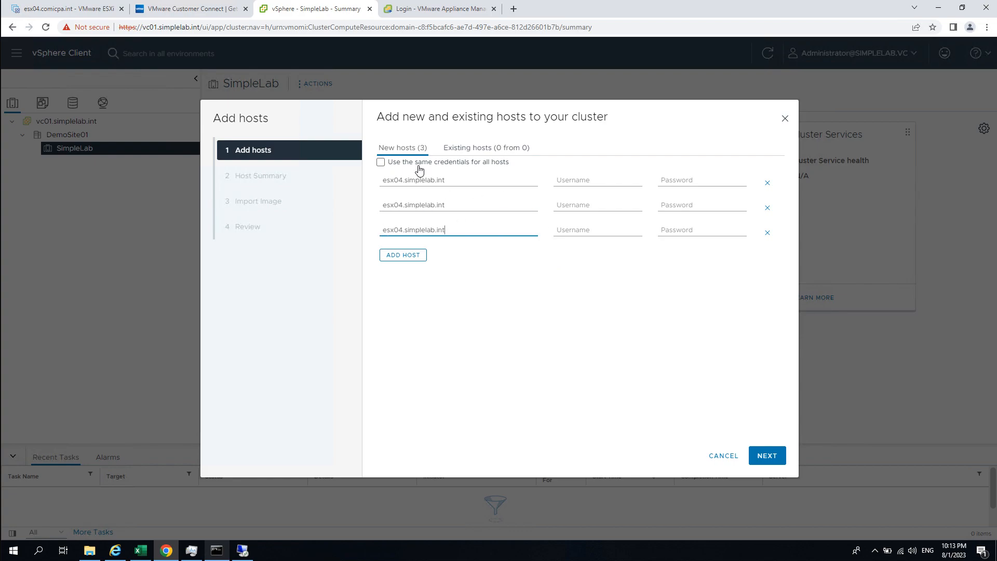
pyautogui.click(384, 164)
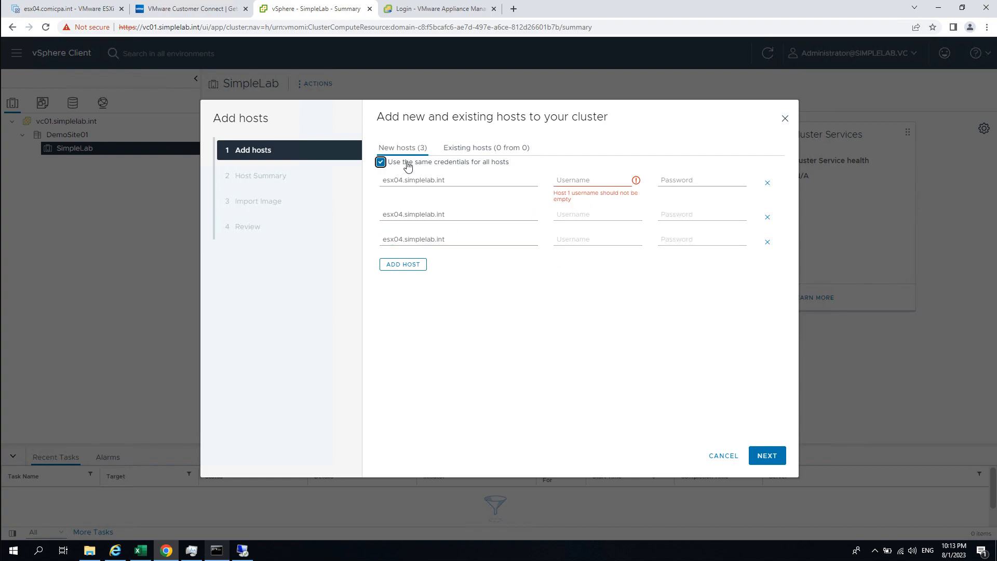
pyautogui.click(607, 197)
pyautogui.click(606, 177)
pyautogui.click(382, 162)
pyautogui.click(768, 242)
pyautogui.click(768, 217)
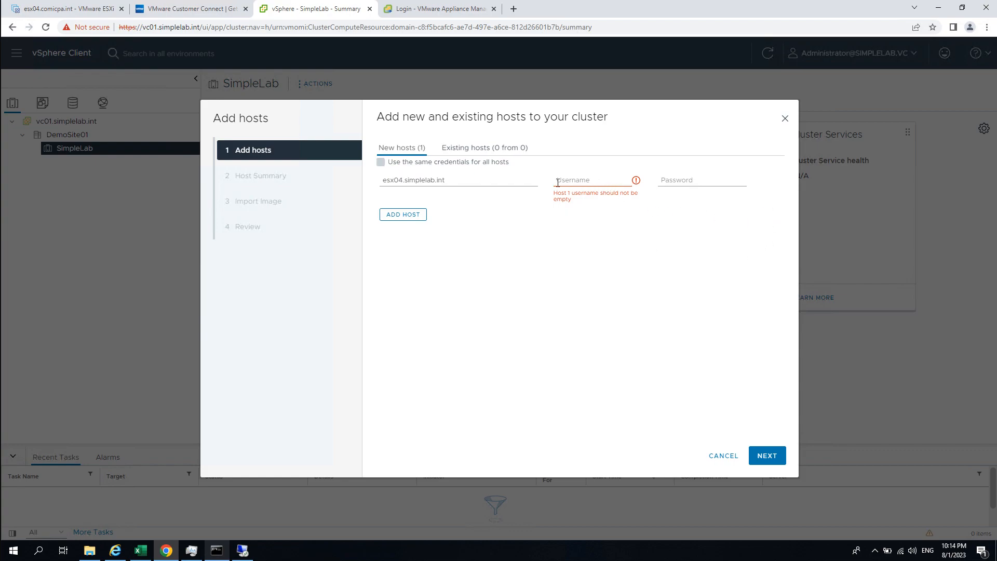
# - Enter root and the host password for esx04, then continue to the certificate check
pyautogui.click(595, 182)
pyautogui.write('root')
pyautogui.press('Tab')
pyautogui.write('•••')
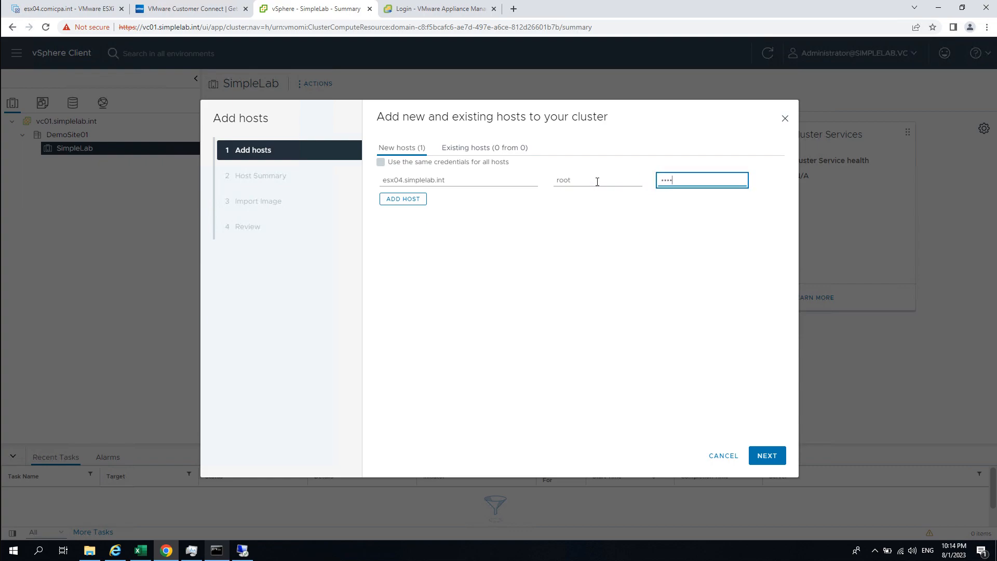
pyautogui.click(778, 455)
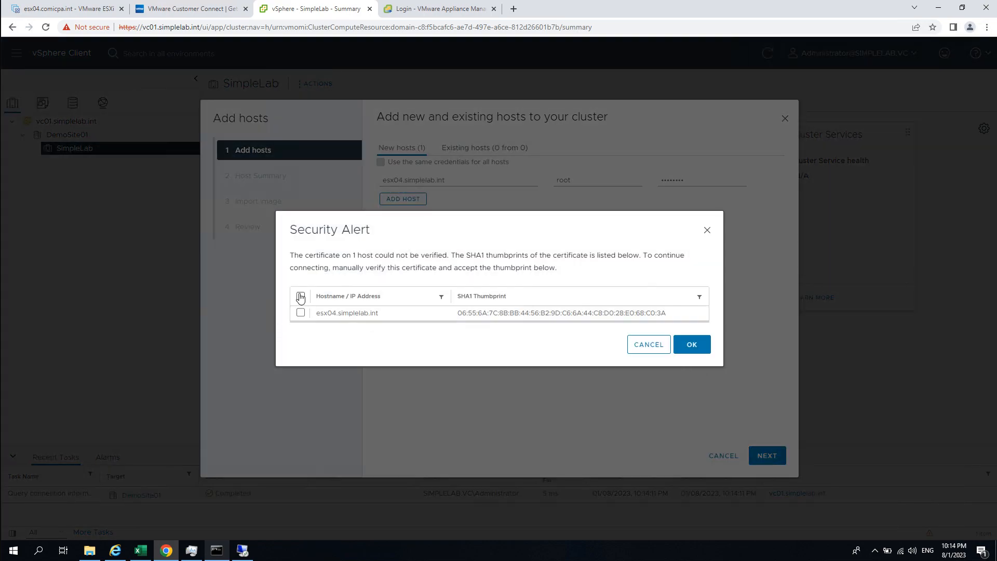
# - Trust esx04's certificate thumbprint, review its five powered-on VMs, and advance to image import
pyautogui.click(300, 293)
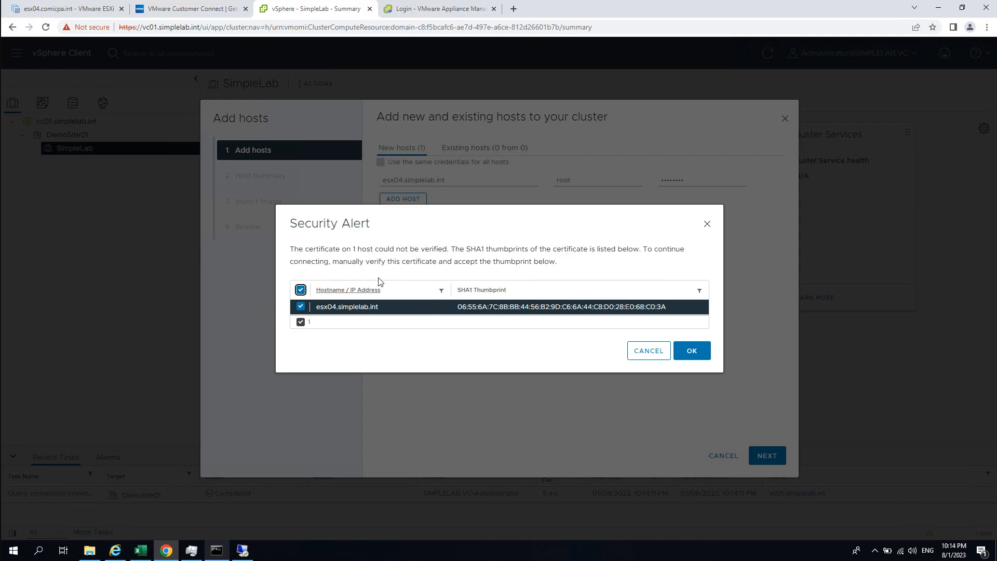
pyautogui.click(702, 352)
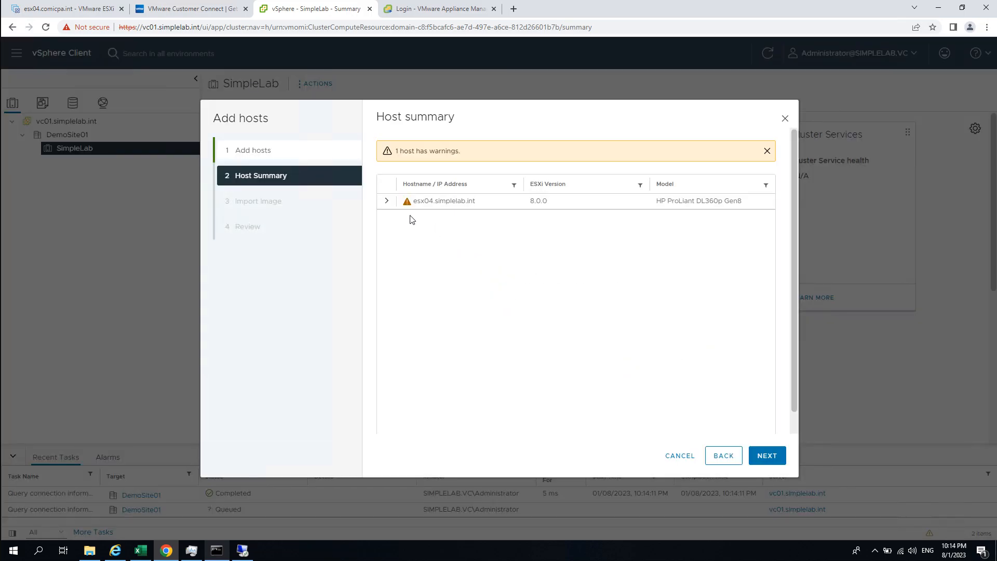
pyautogui.click(387, 200)
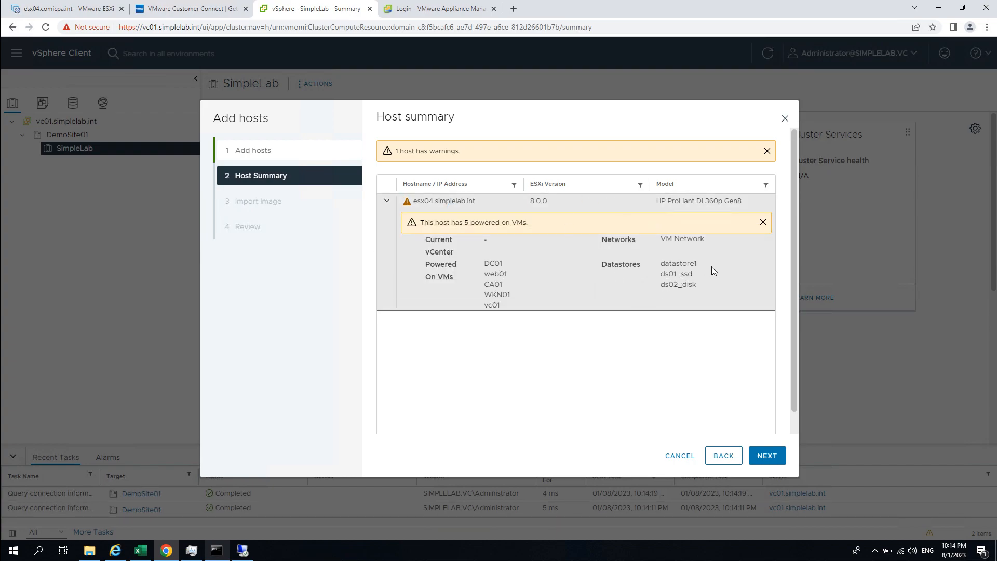
pyautogui.click(767, 456)
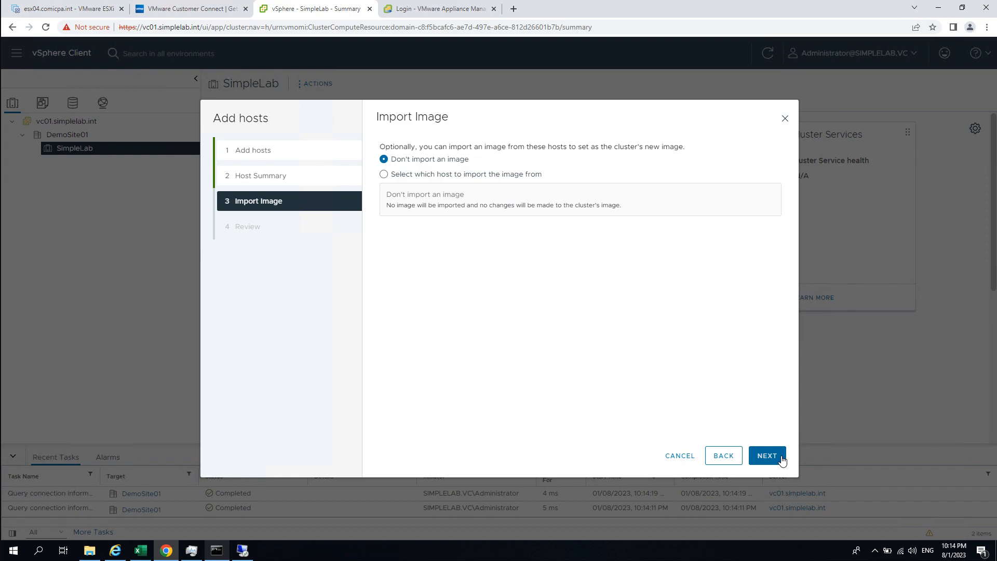
# - Import the ESXi 8.0 GA - 20513097 image from esx04, compare it with the cluster's current image, and reach Review
pyautogui.click(458, 177)
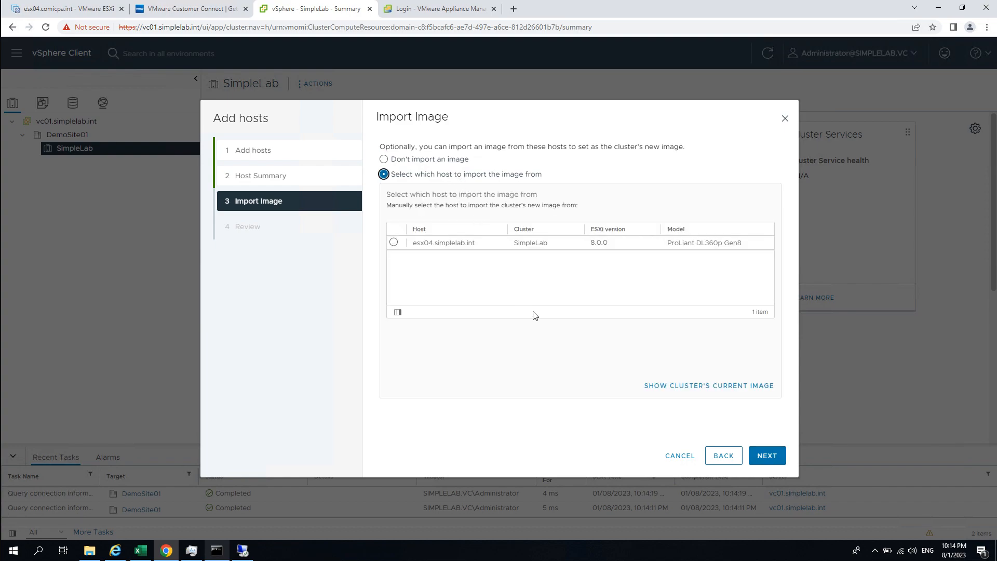
pyautogui.click(394, 243)
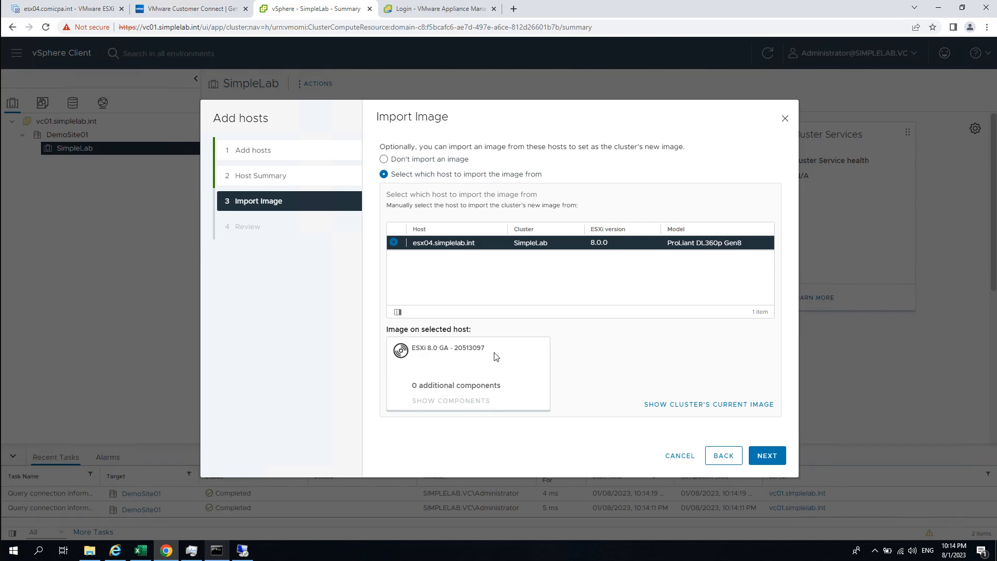
pyautogui.click(749, 408)
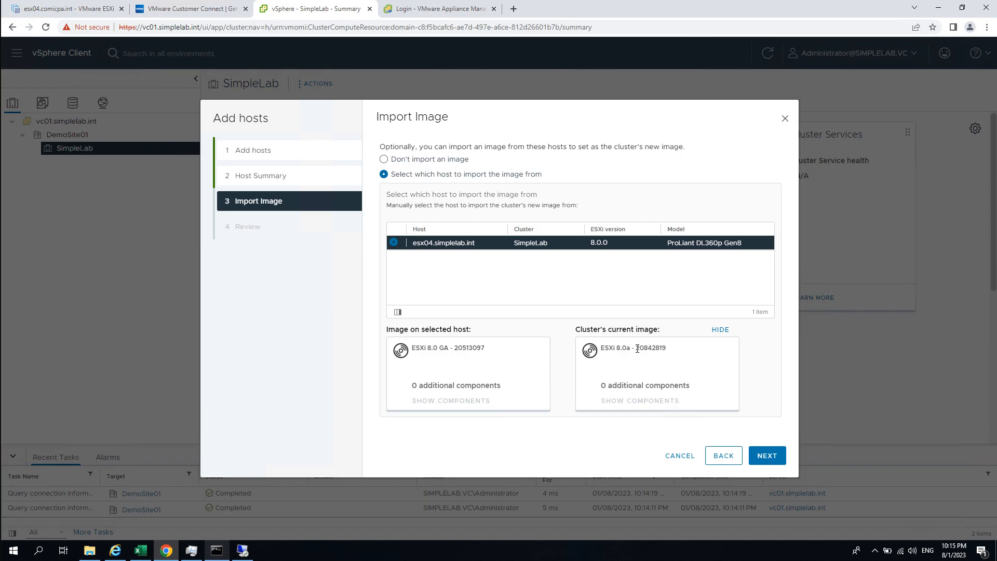
pyautogui.moveTo(613, 349); pyautogui.dragTo(668, 364)
pyautogui.click(684, 362)
pyautogui.click(778, 462)
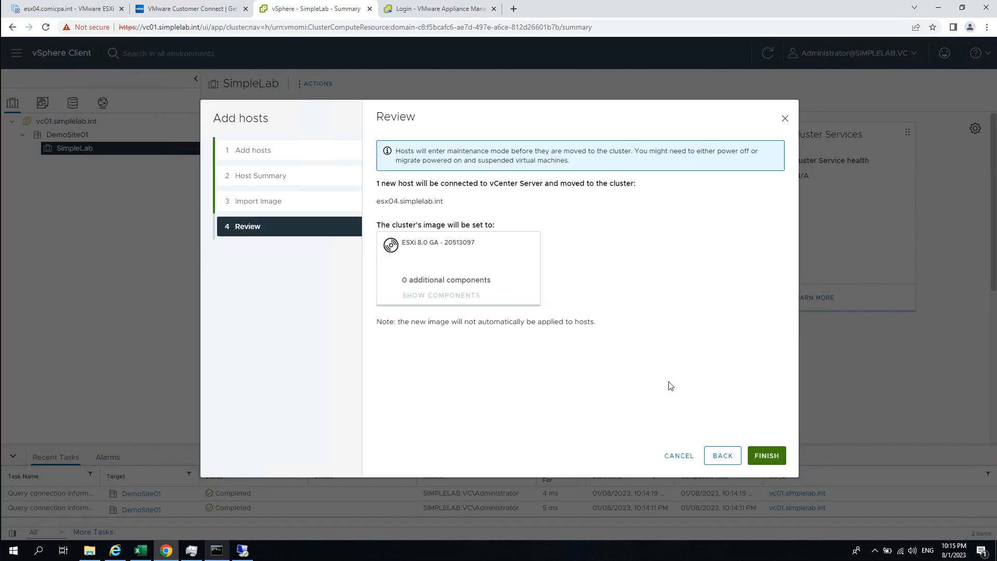
# - Go back, note the cluster's ESXi 8.0a build 20842819, choose 'Don't import an image', and return to Review
pyautogui.click(722, 456)
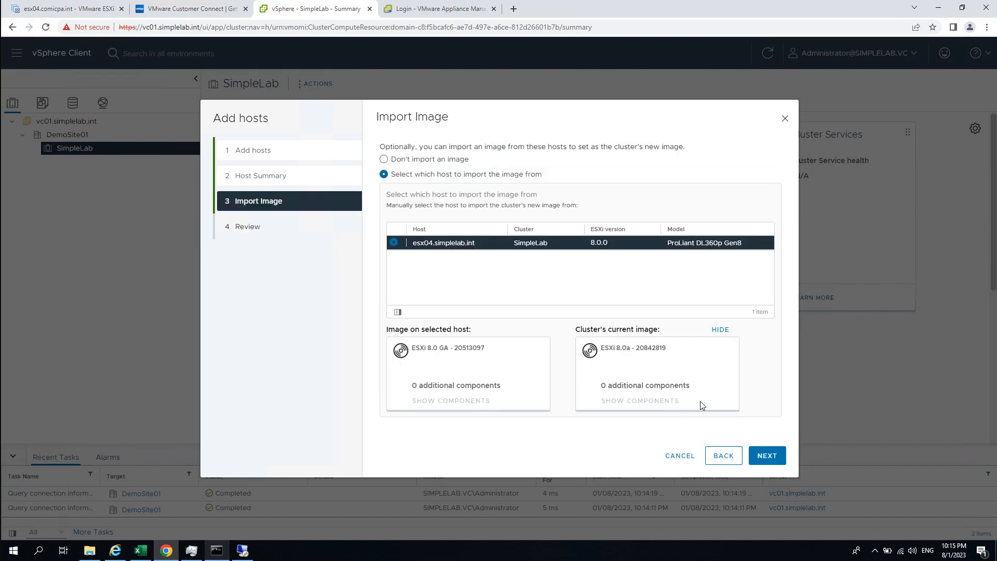
pyautogui.moveTo(614, 348); pyautogui.dragTo(674, 349)
pyautogui.click(679, 329)
pyautogui.doubleClick(638, 351)
pyautogui.click(674, 356)
pyautogui.moveTo(637, 351); pyautogui.dragTo(665, 350)
pyautogui.click(508, 239)
pyautogui.click(384, 159)
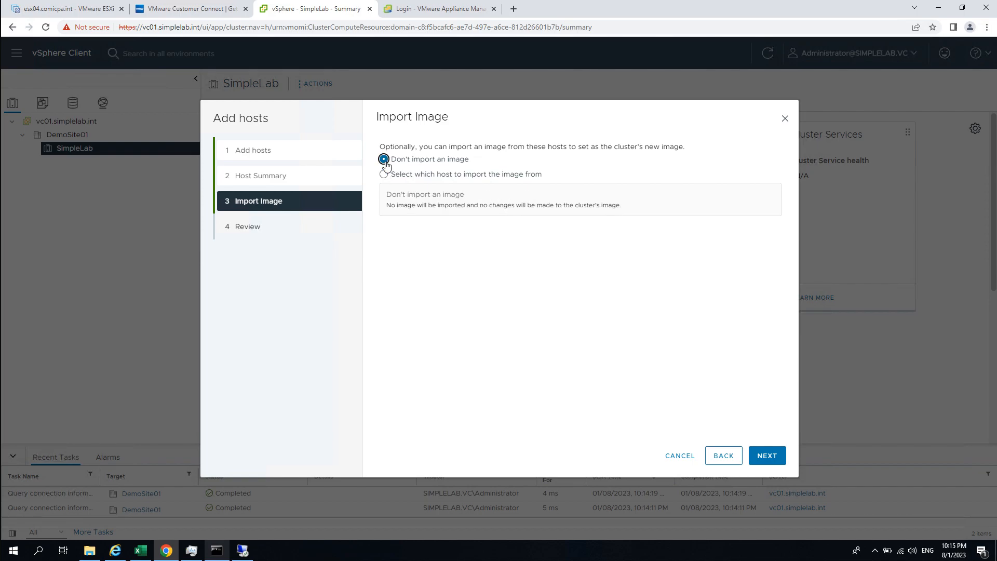
pyautogui.moveTo(392, 205); pyautogui.dragTo(621, 206)
pyautogui.click(607, 222)
pyautogui.click(764, 456)
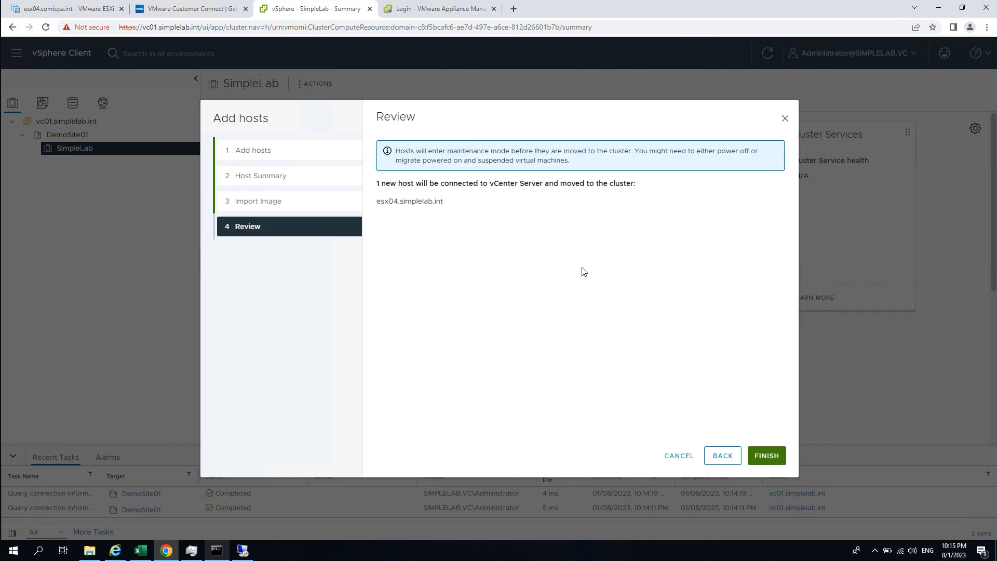
# - Finish adding esx04.simplelab.int and enlarge Recent Tasks to watch the tasks complete
pyautogui.click(767, 454)
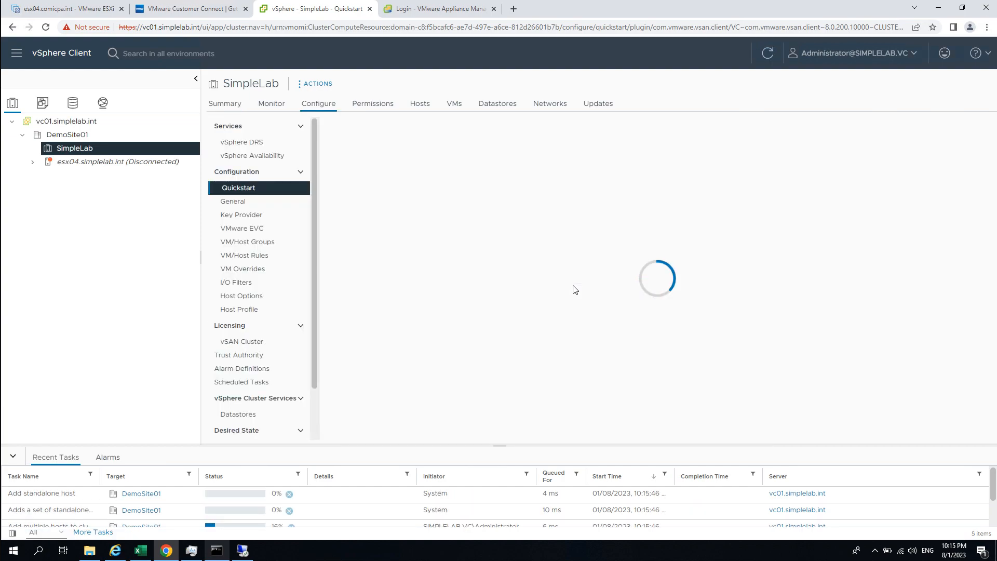
pyautogui.moveTo(130, 445); pyautogui.dragTo(121, 362)
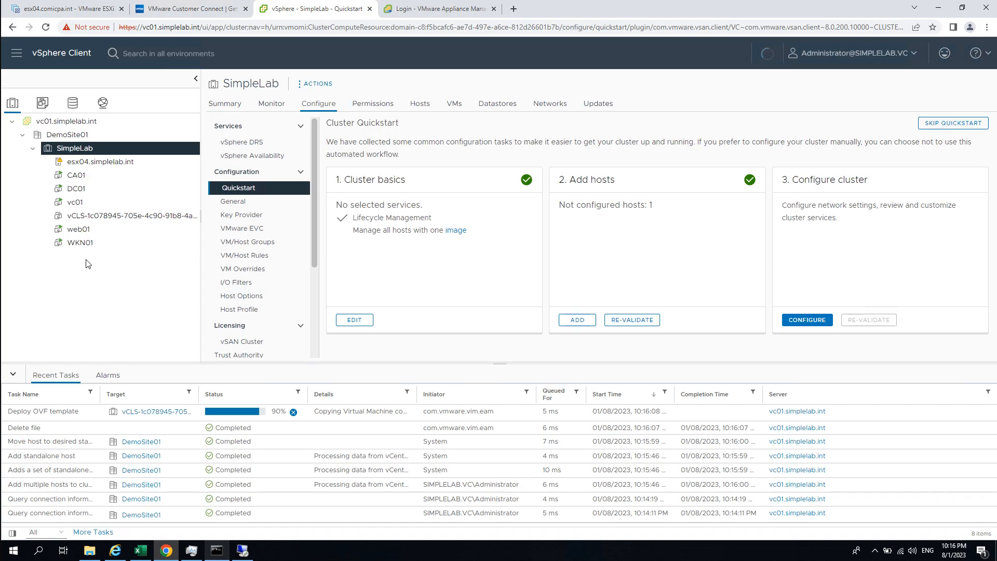
# - Bring up WKN01's summary on host esx04.simplelab.int and collapse the Recent Tasks panel
pyautogui.rightClick(83, 244)
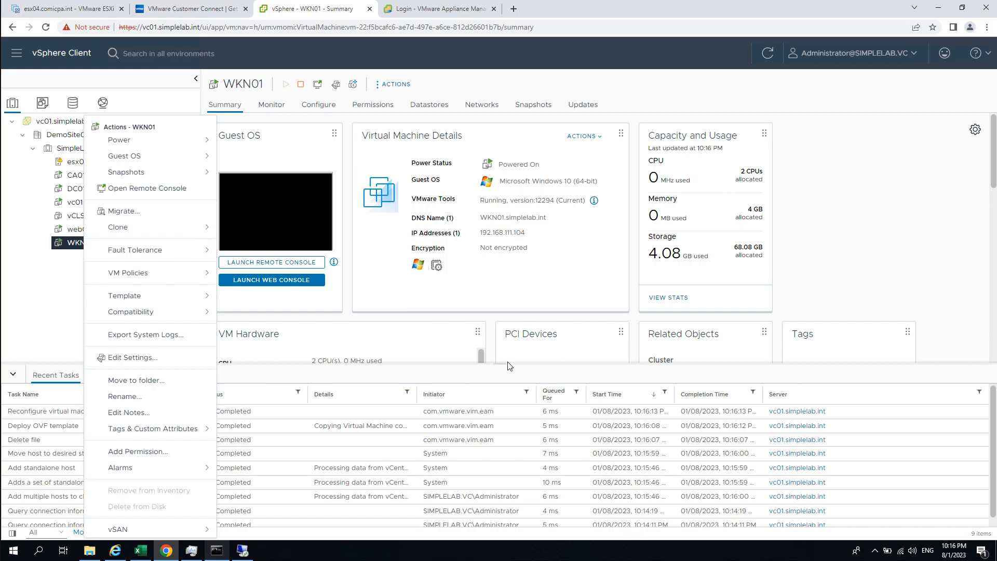
pyautogui.click(895, 234)
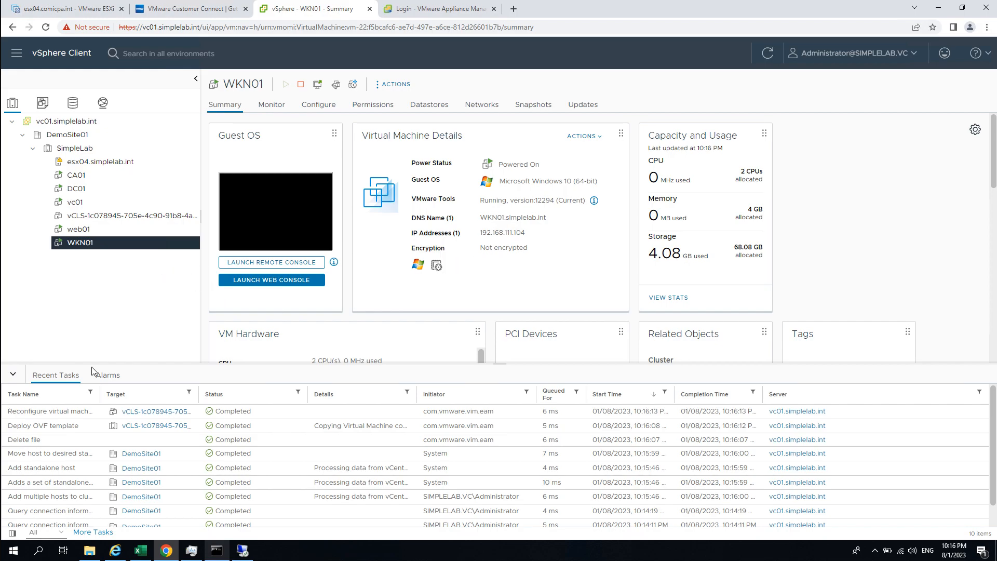
pyautogui.click(13, 375)
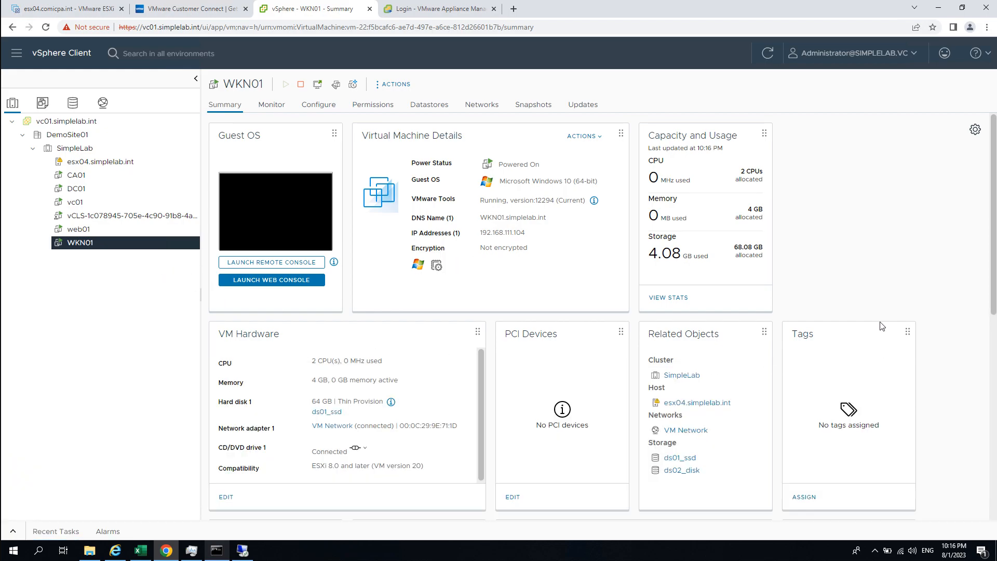